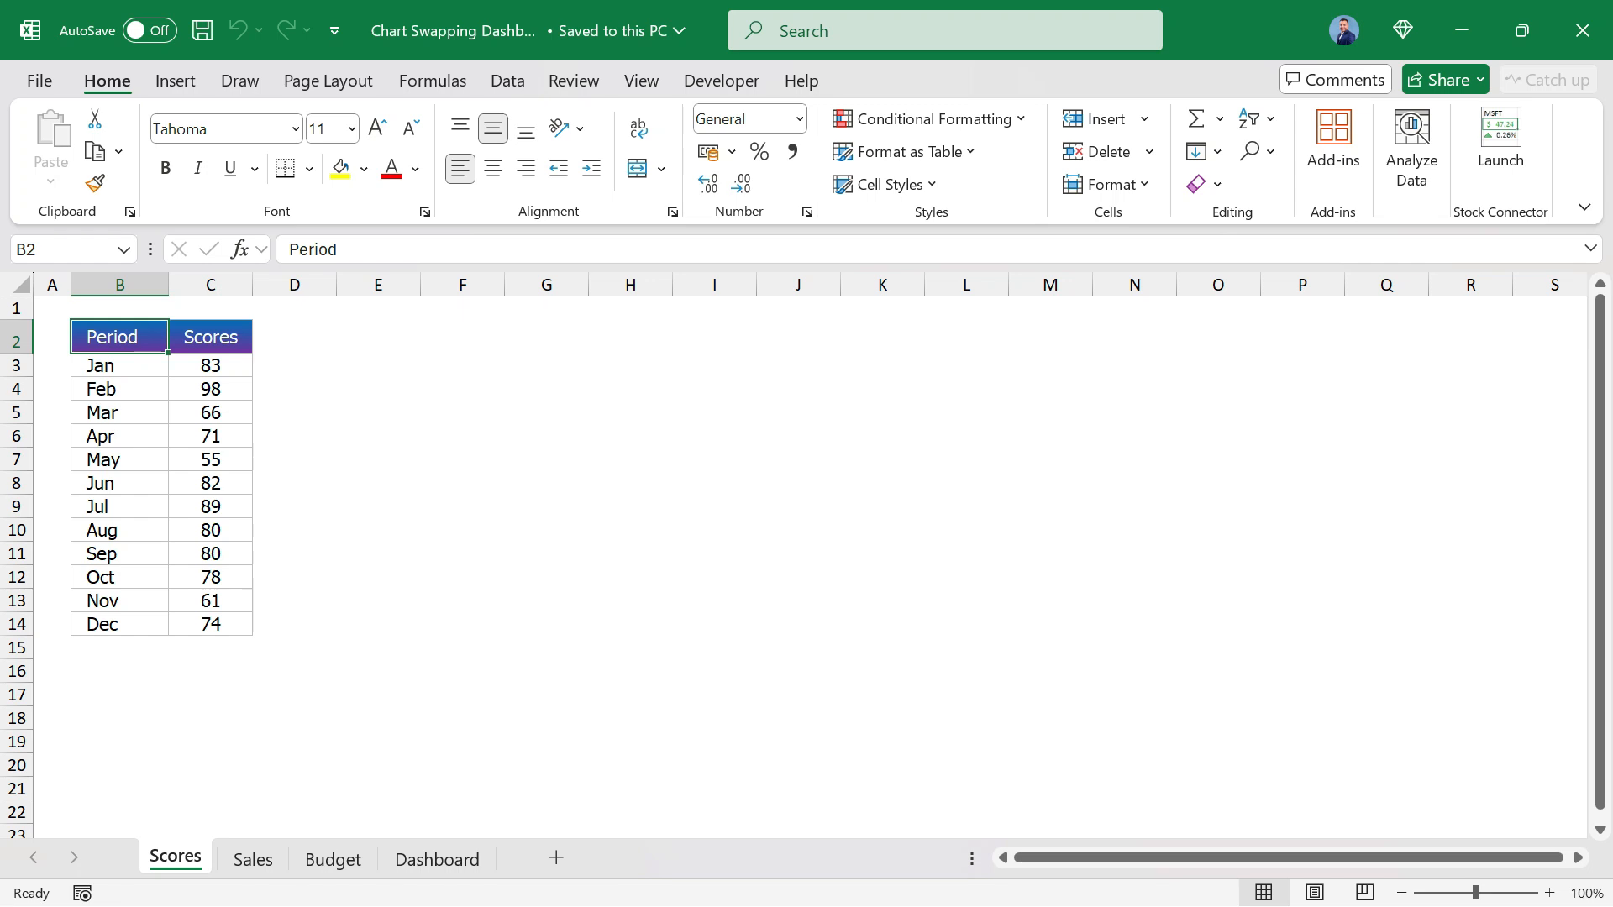
Review the Scores and Budget tables, and switch the Dashboard chart to Budget Distribution and back to Score Analysis.
key("ctrl+a")
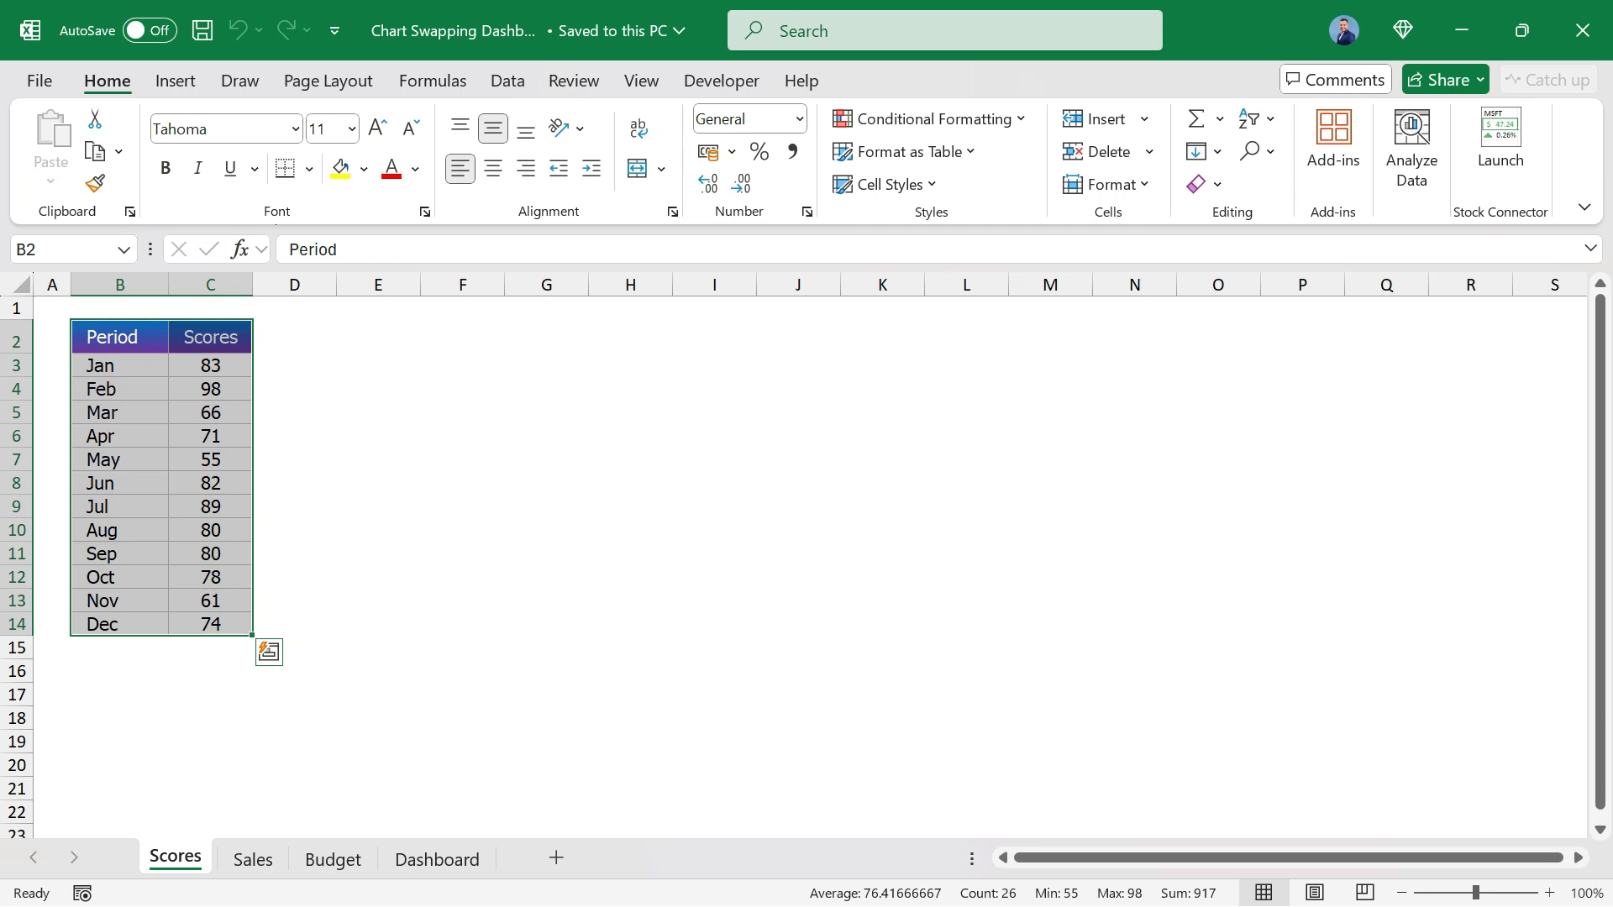
left_click(210, 436)
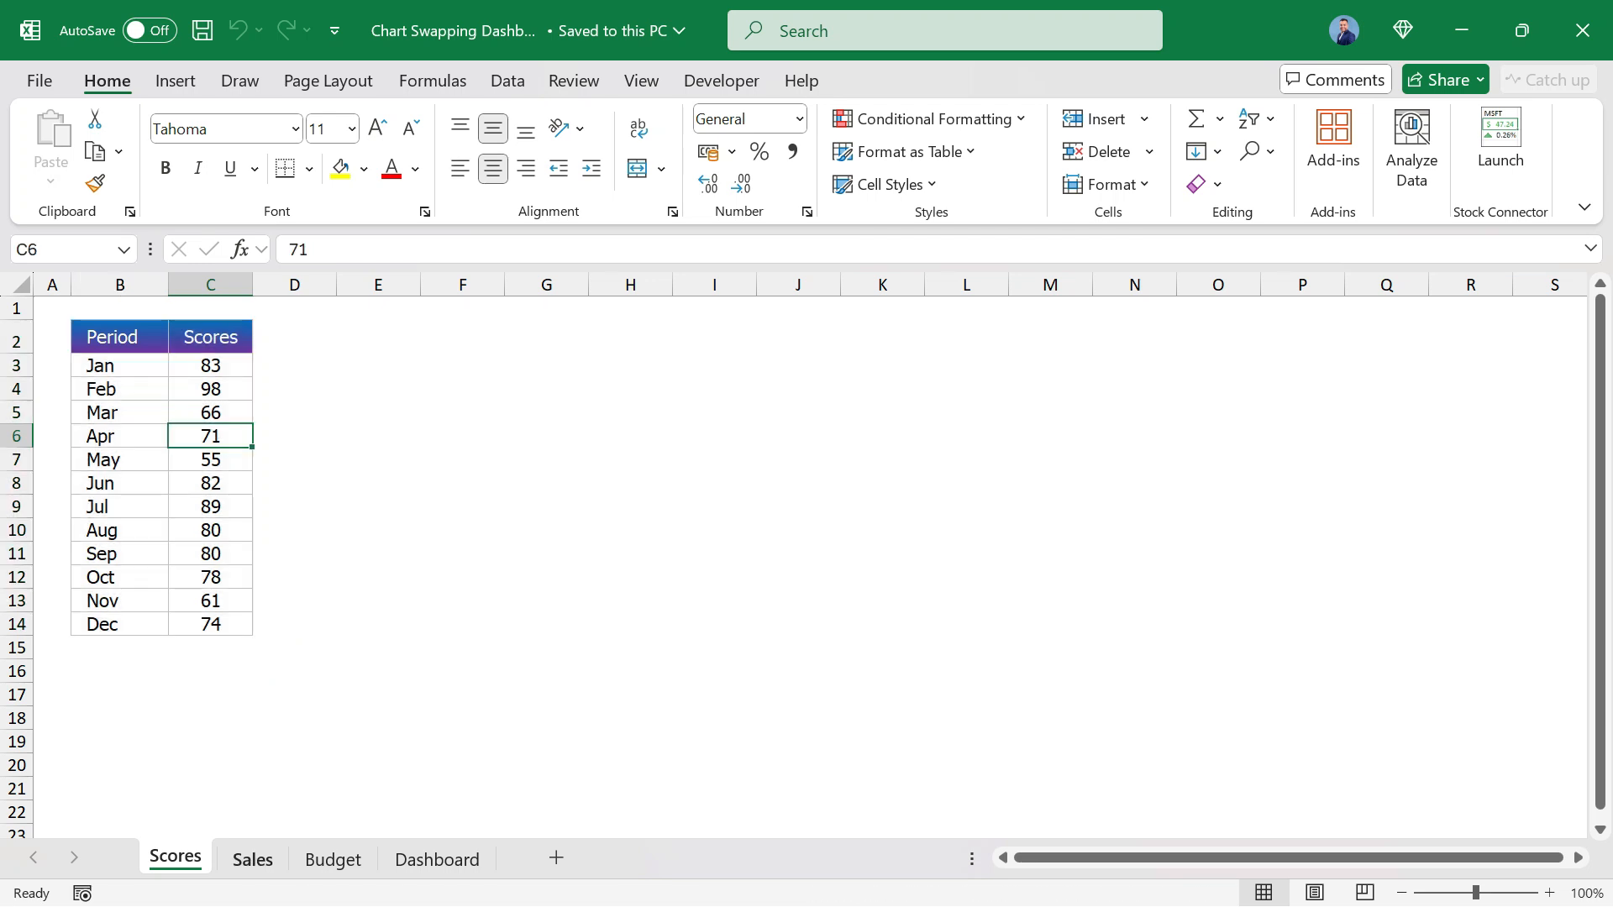
left_click(333, 858)
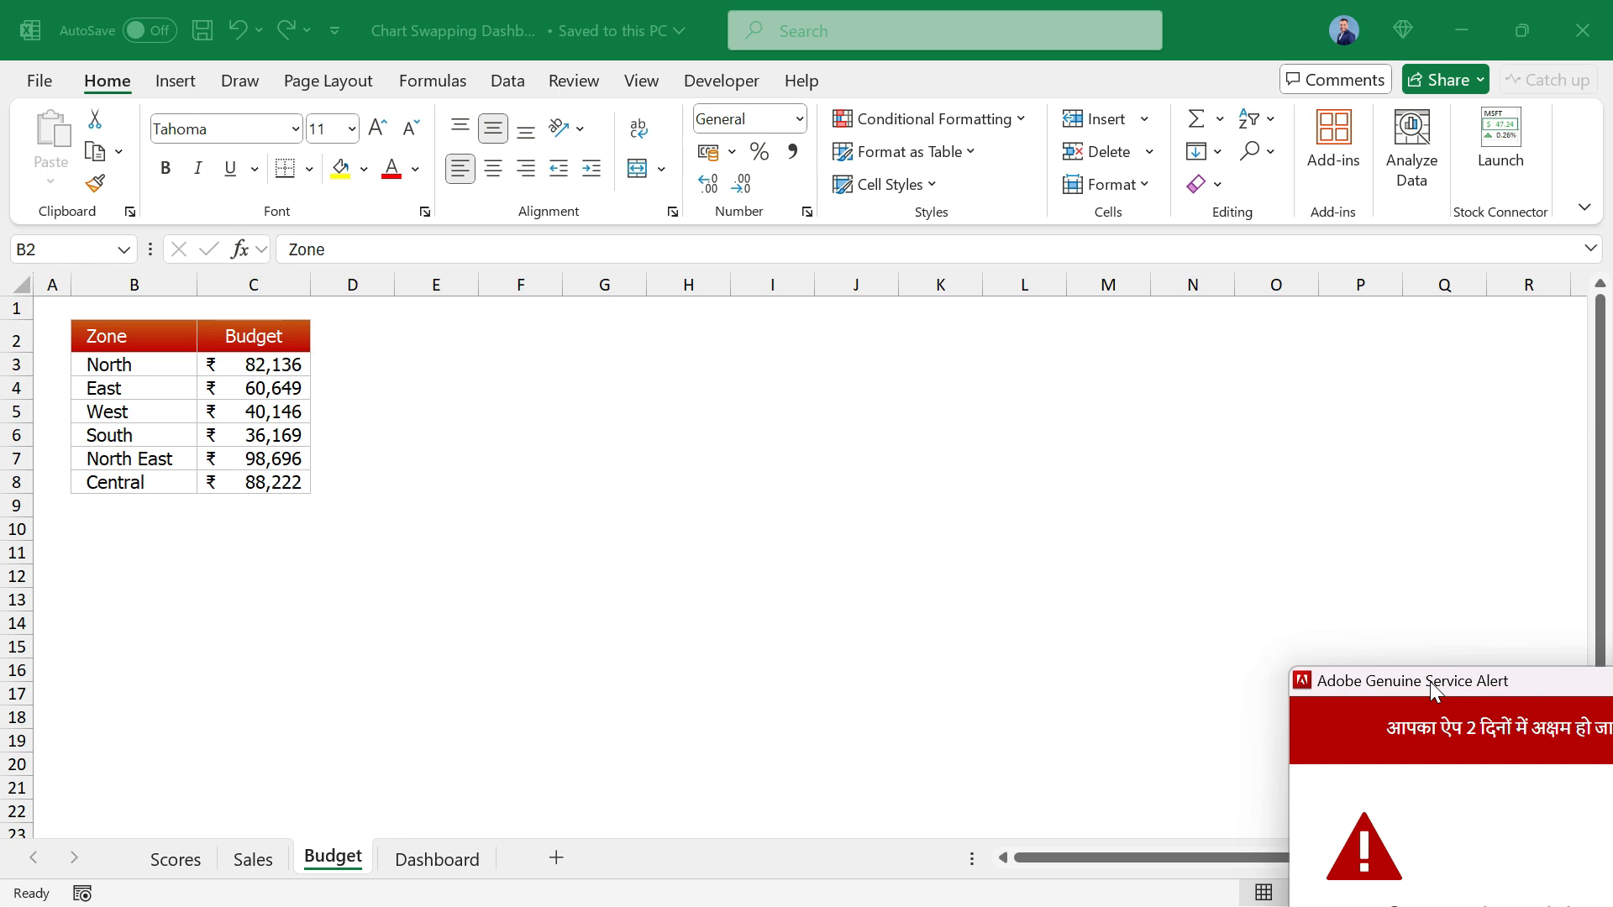
key("ctrl+Page_Down")
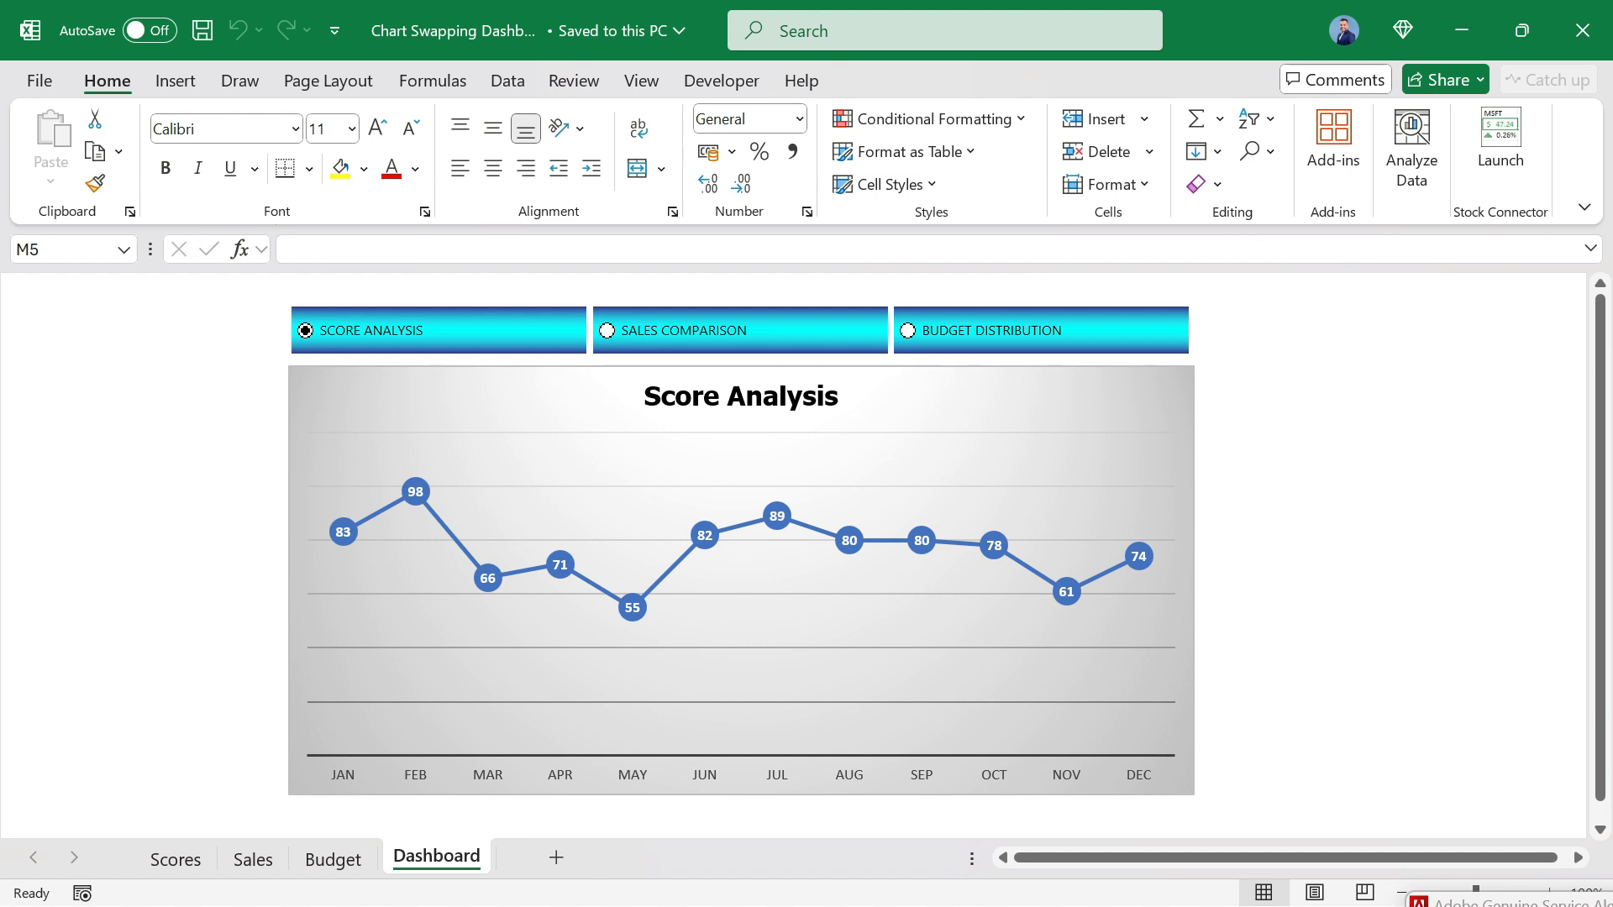
left_click(908, 331)
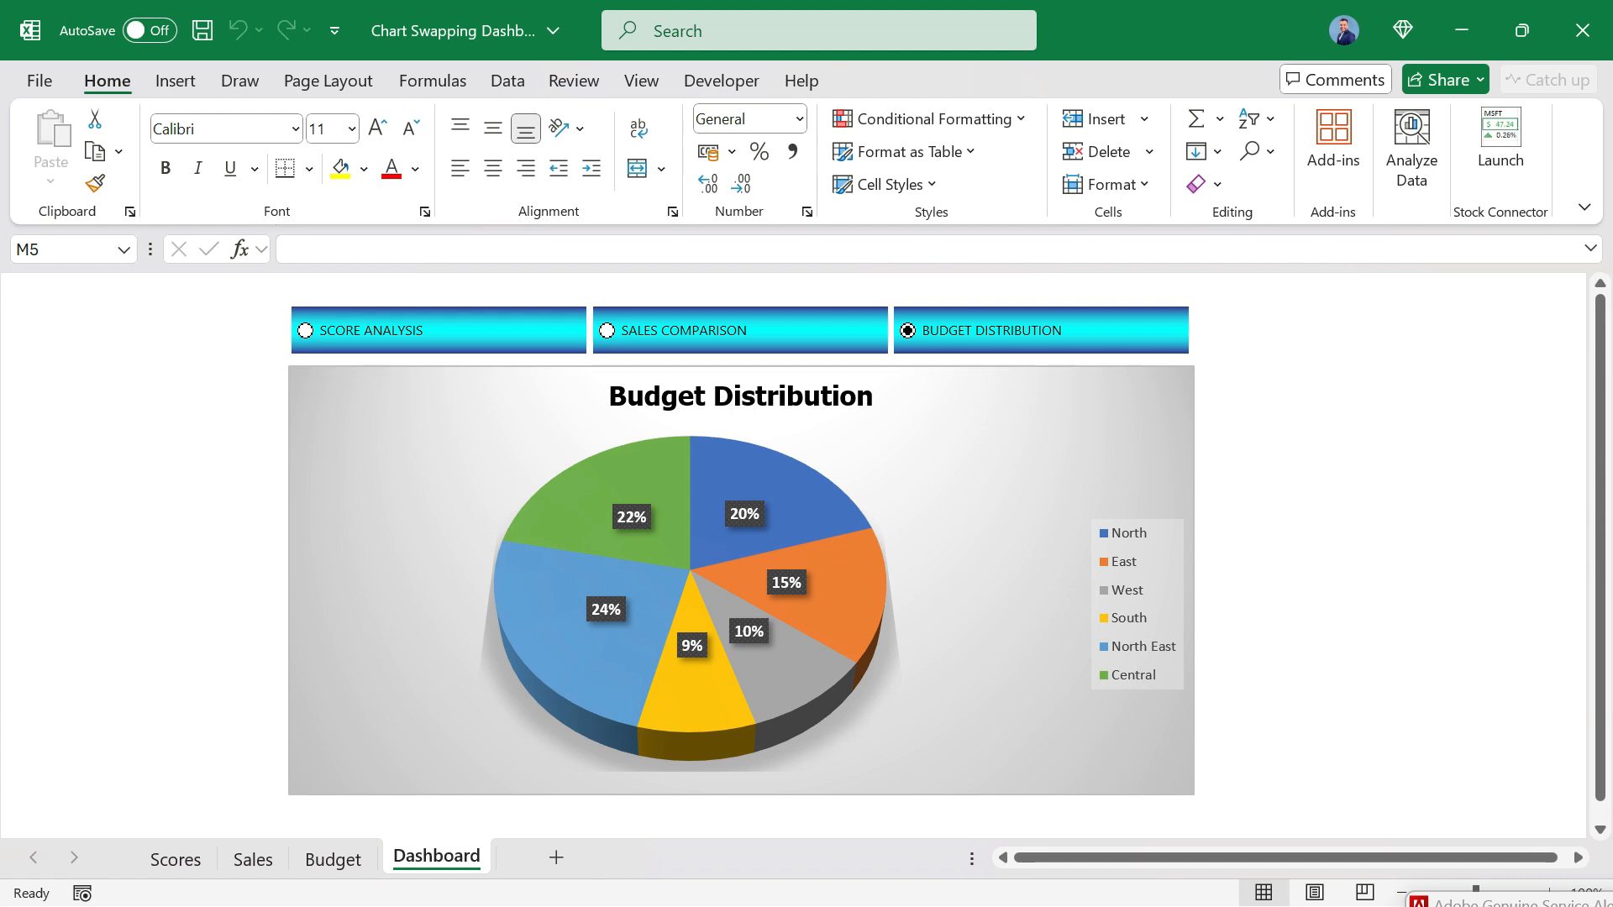
left_click(306, 331)
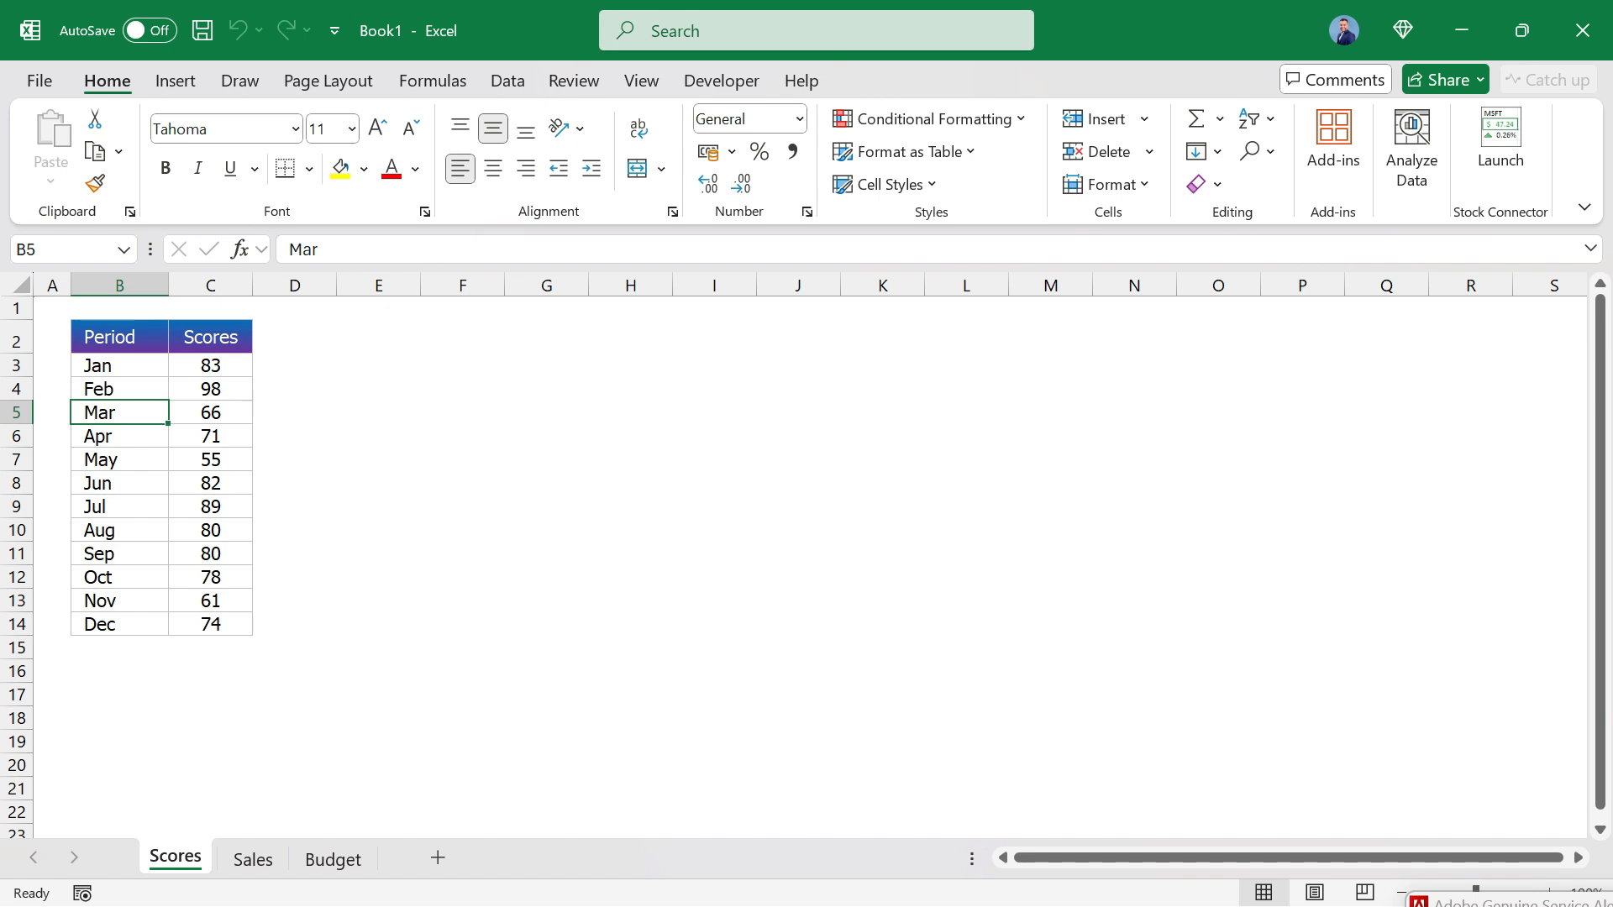
Insert a line chart of the monthly scores on the Scores sheet and move on through the Sales sheet.
key("alt+F1")
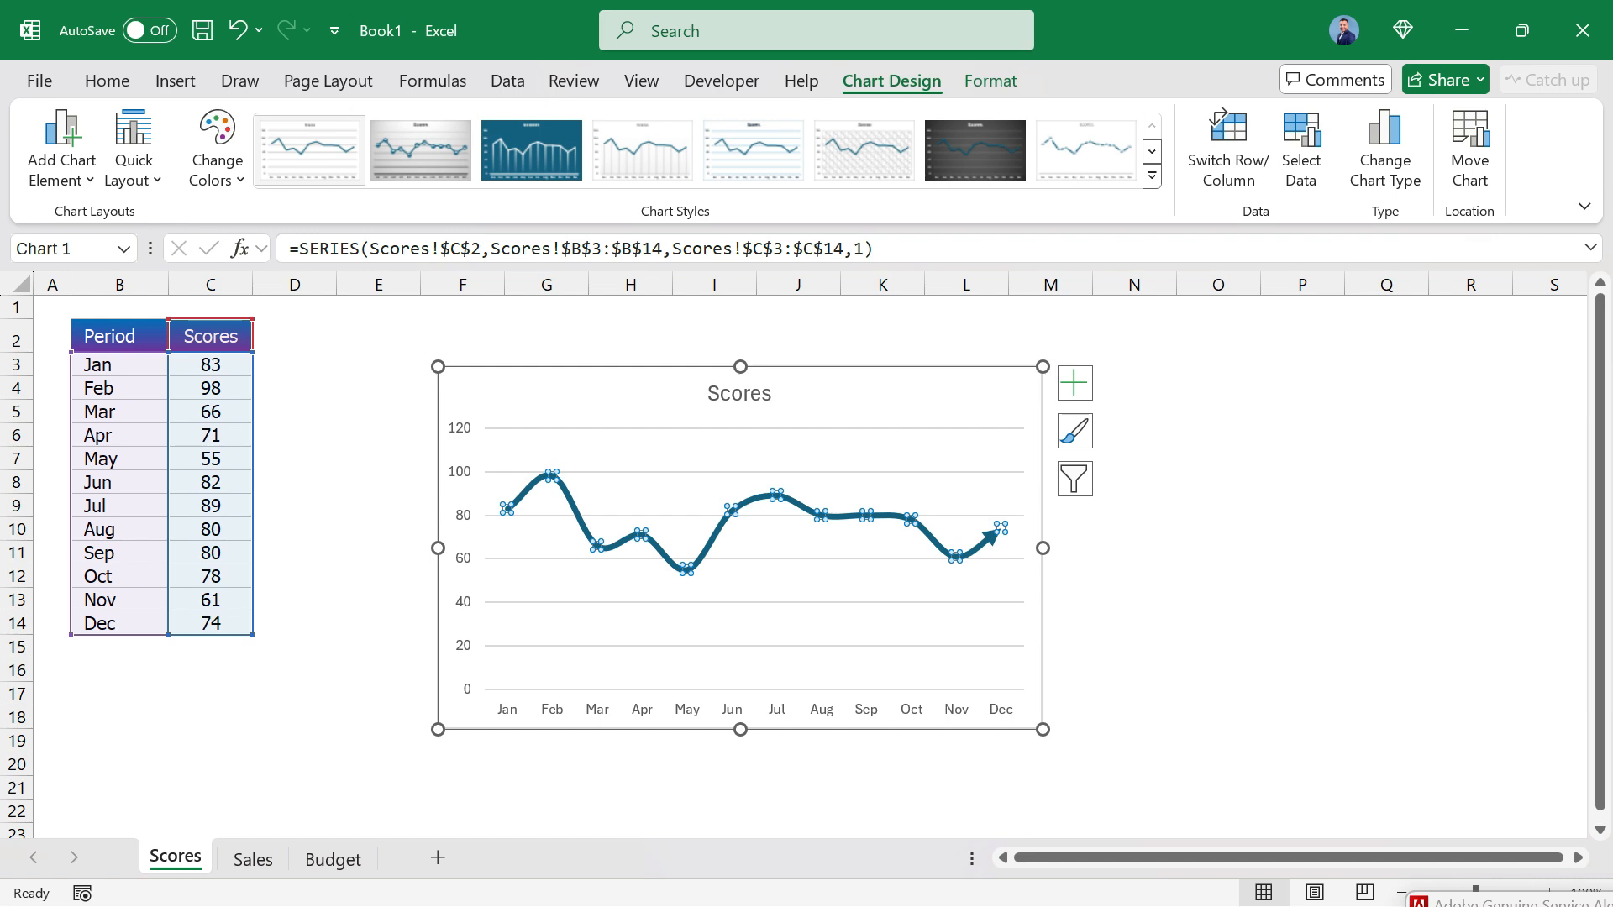
key("ctrl+Page_Down")
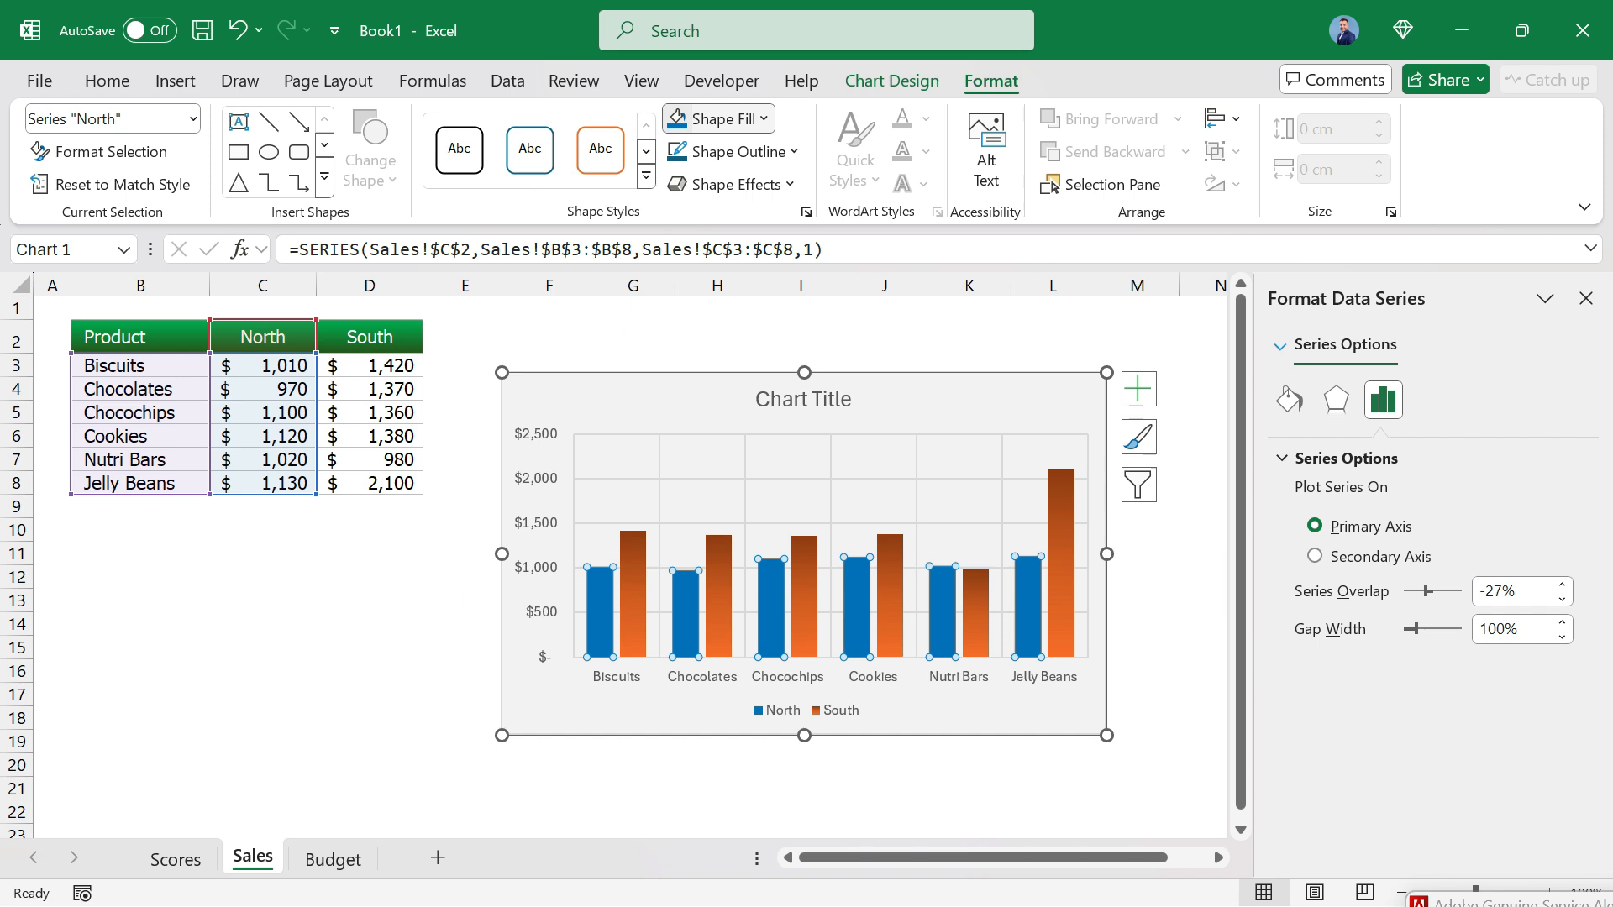
key("ctrl+Page_Down")
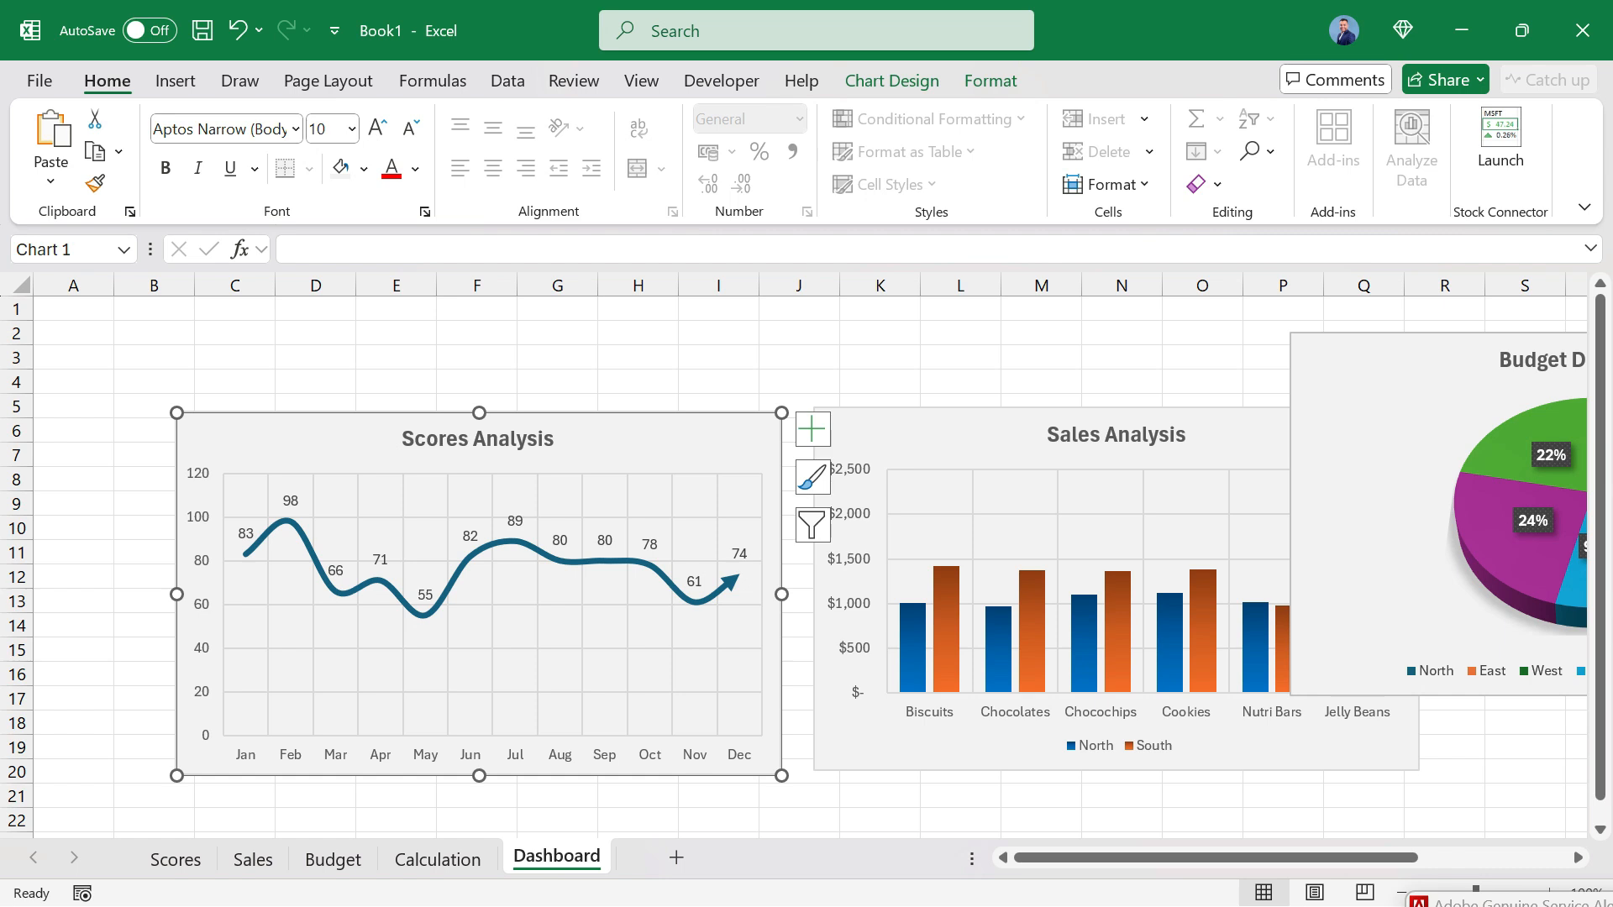
Select the Score Analysis option button and link its control to cell A1 of the Calculation sheet.
left_click(722, 82)
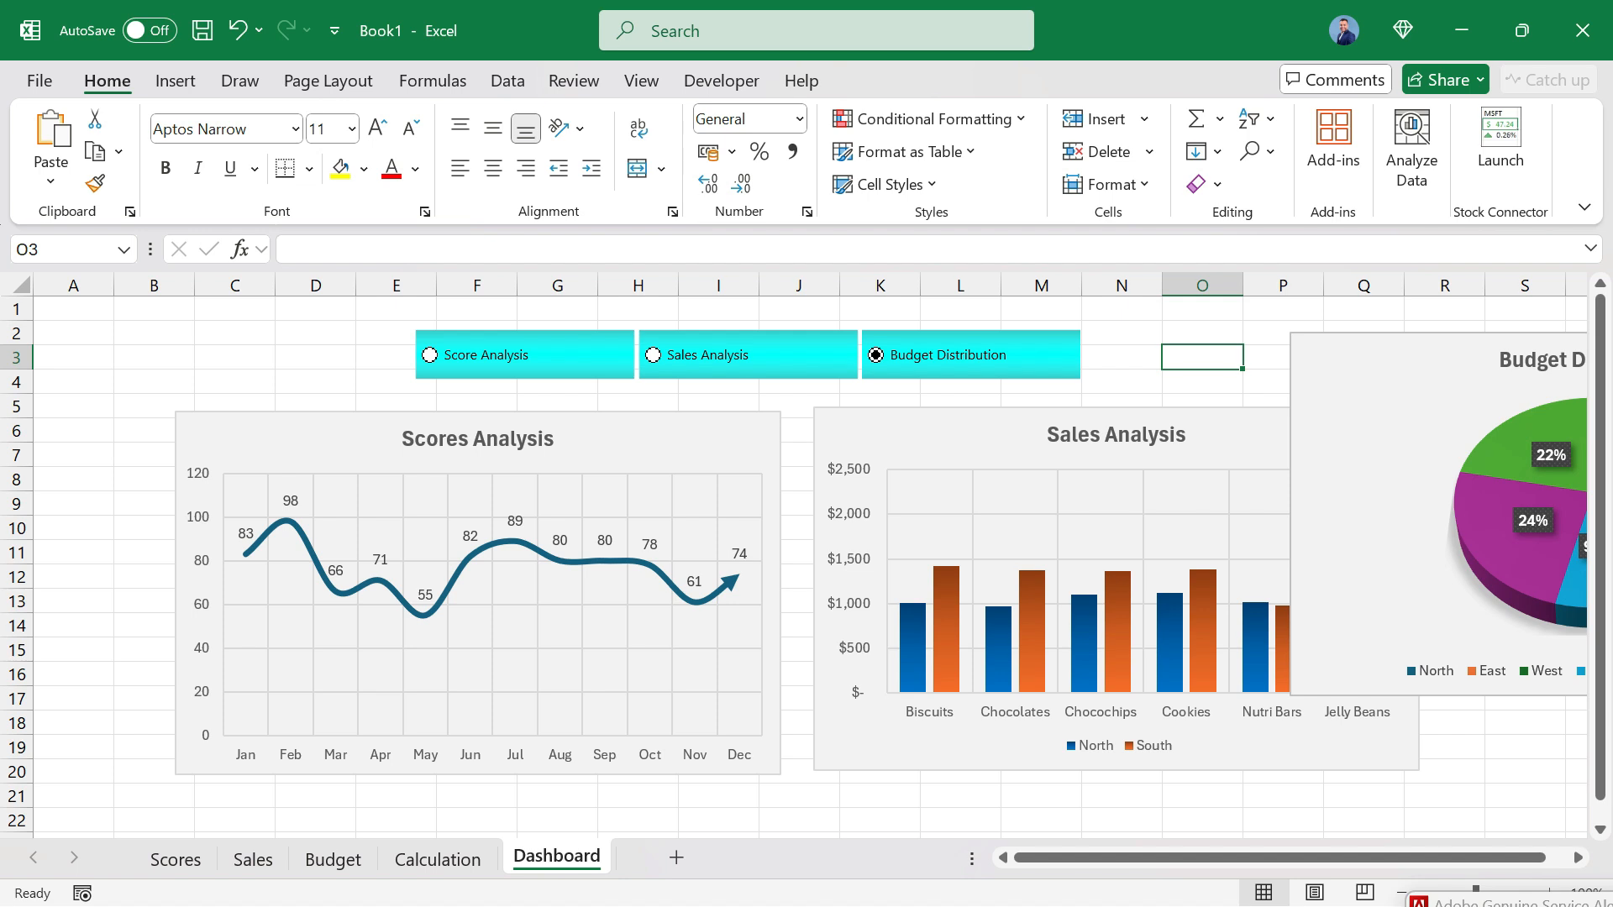
left_click(430, 356)
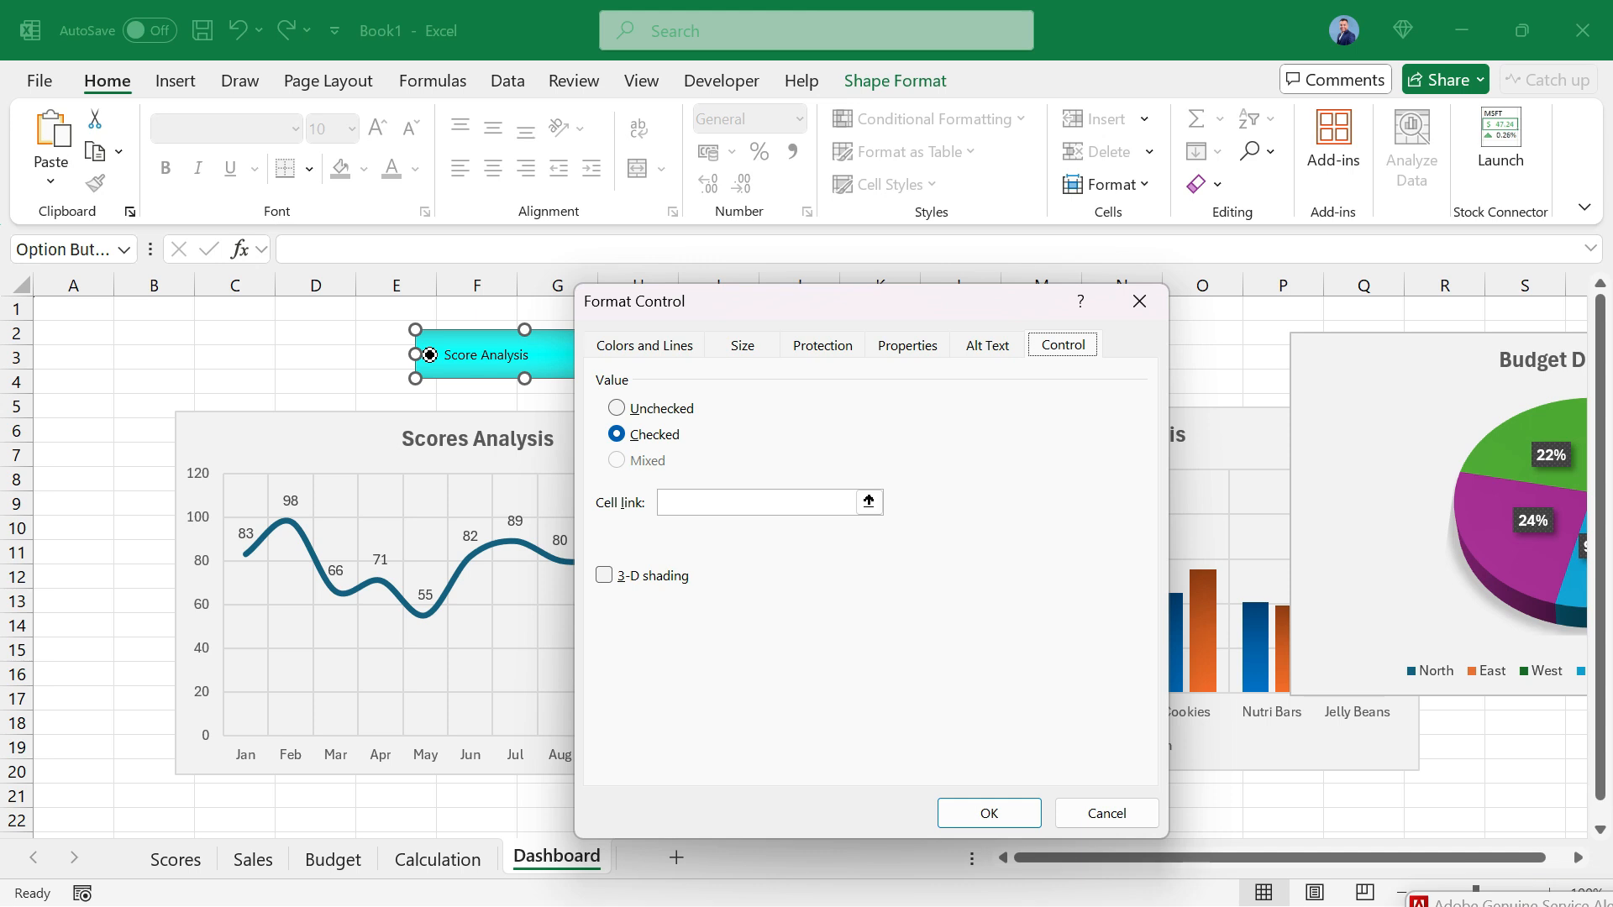
left_click(756, 503)
left_click(438, 859)
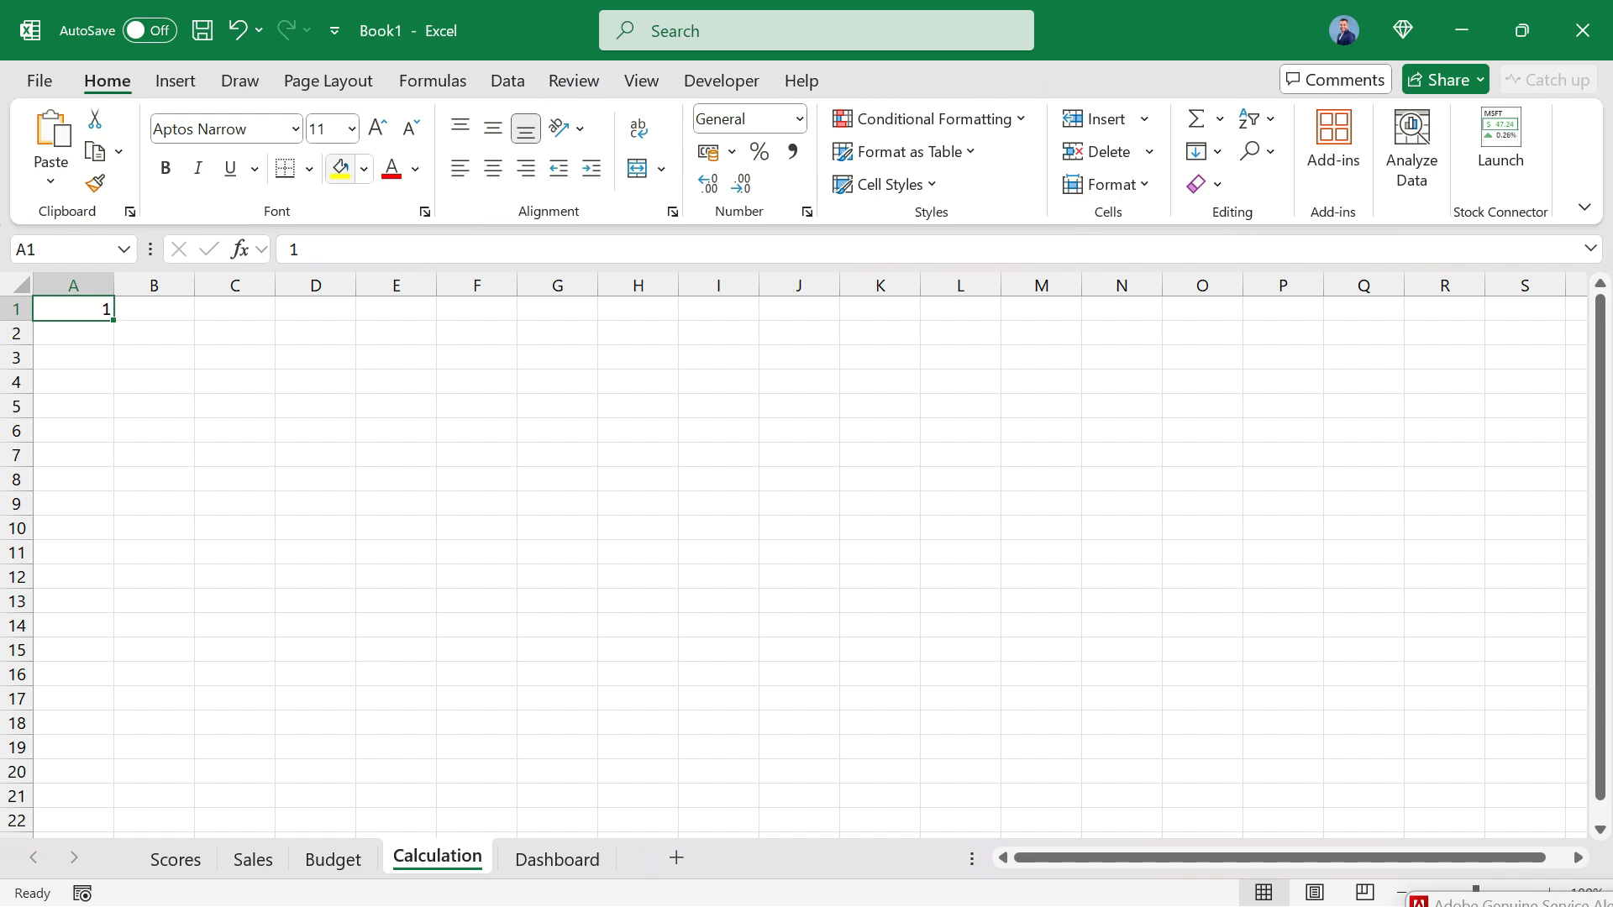
Go to the Dashboard sheet and show its list of objects in the Selection Pane.
key("ctrl+Page_Down")
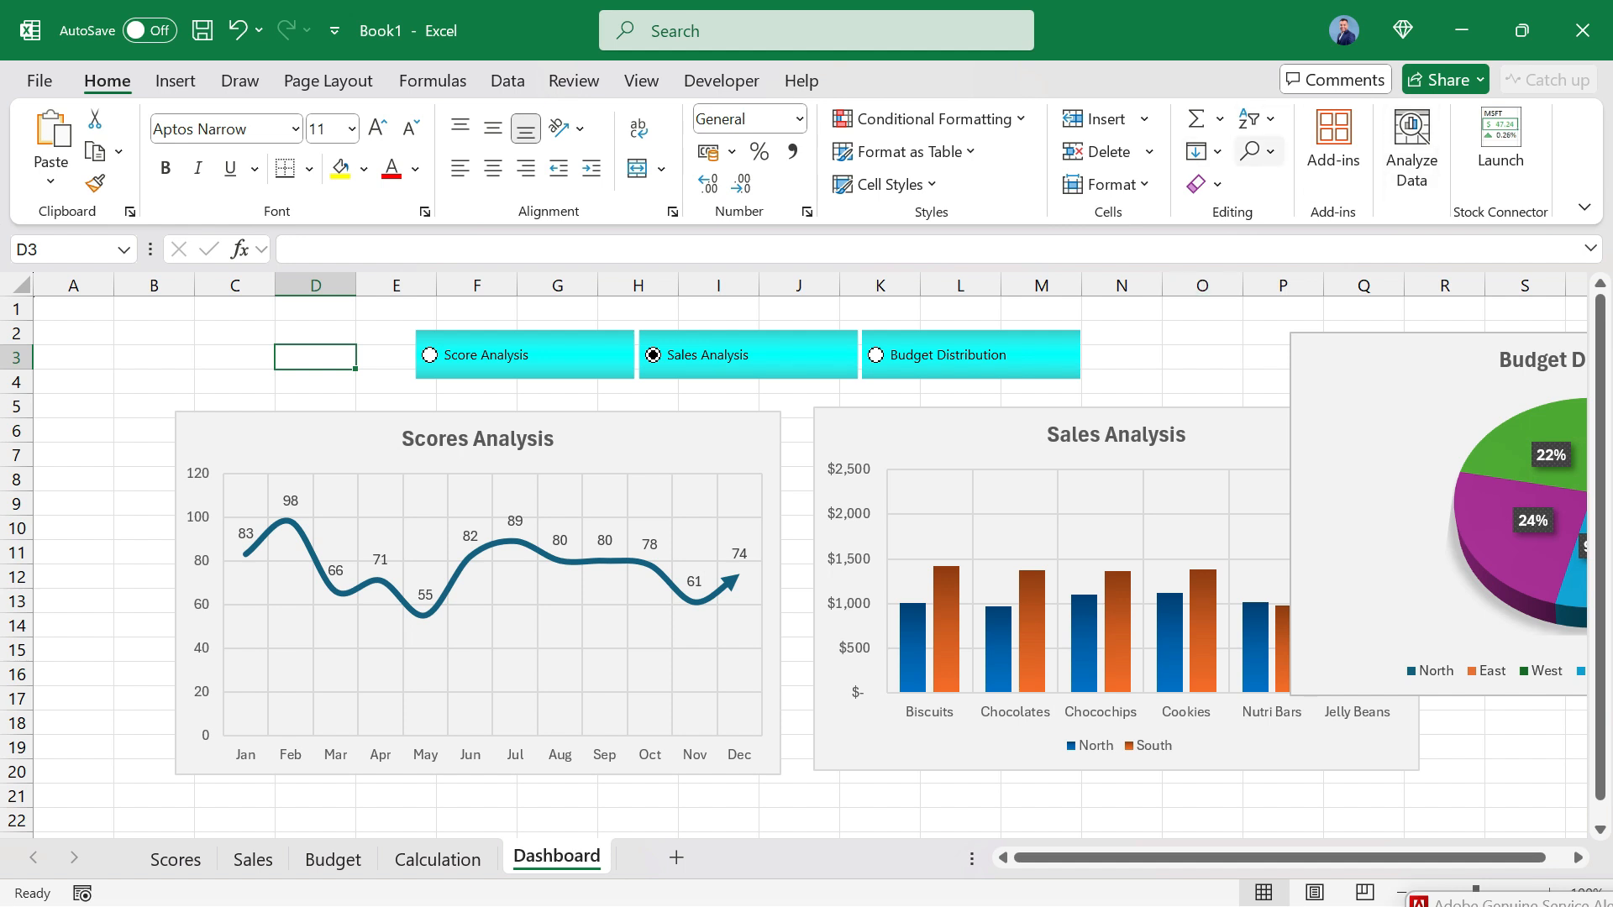
left_click(1258, 151)
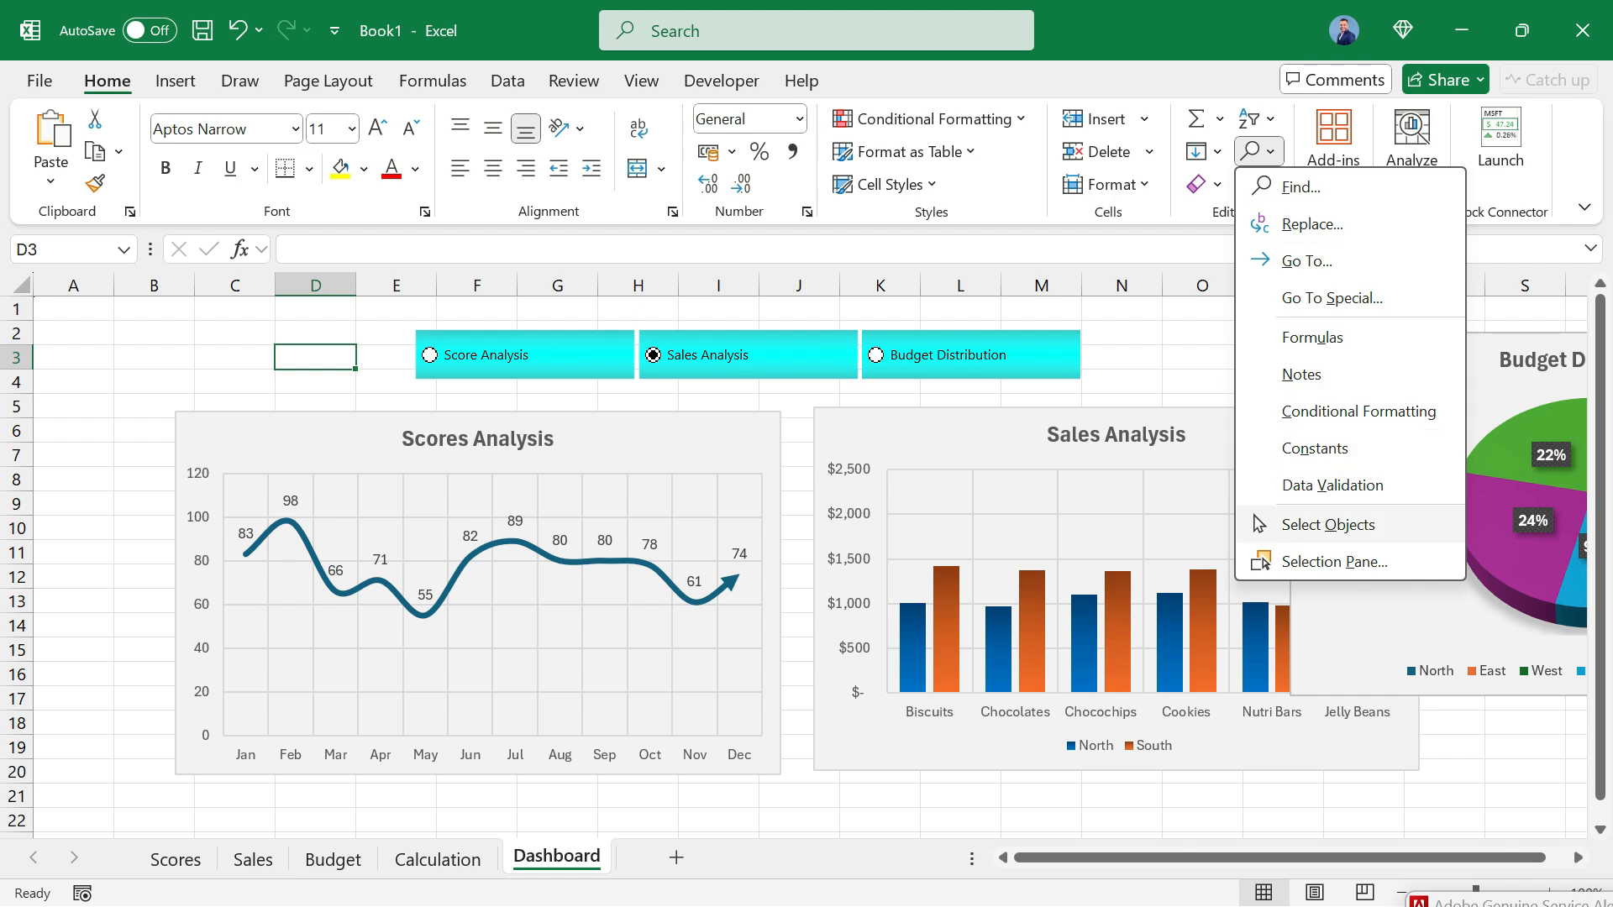
left_click(1335, 562)
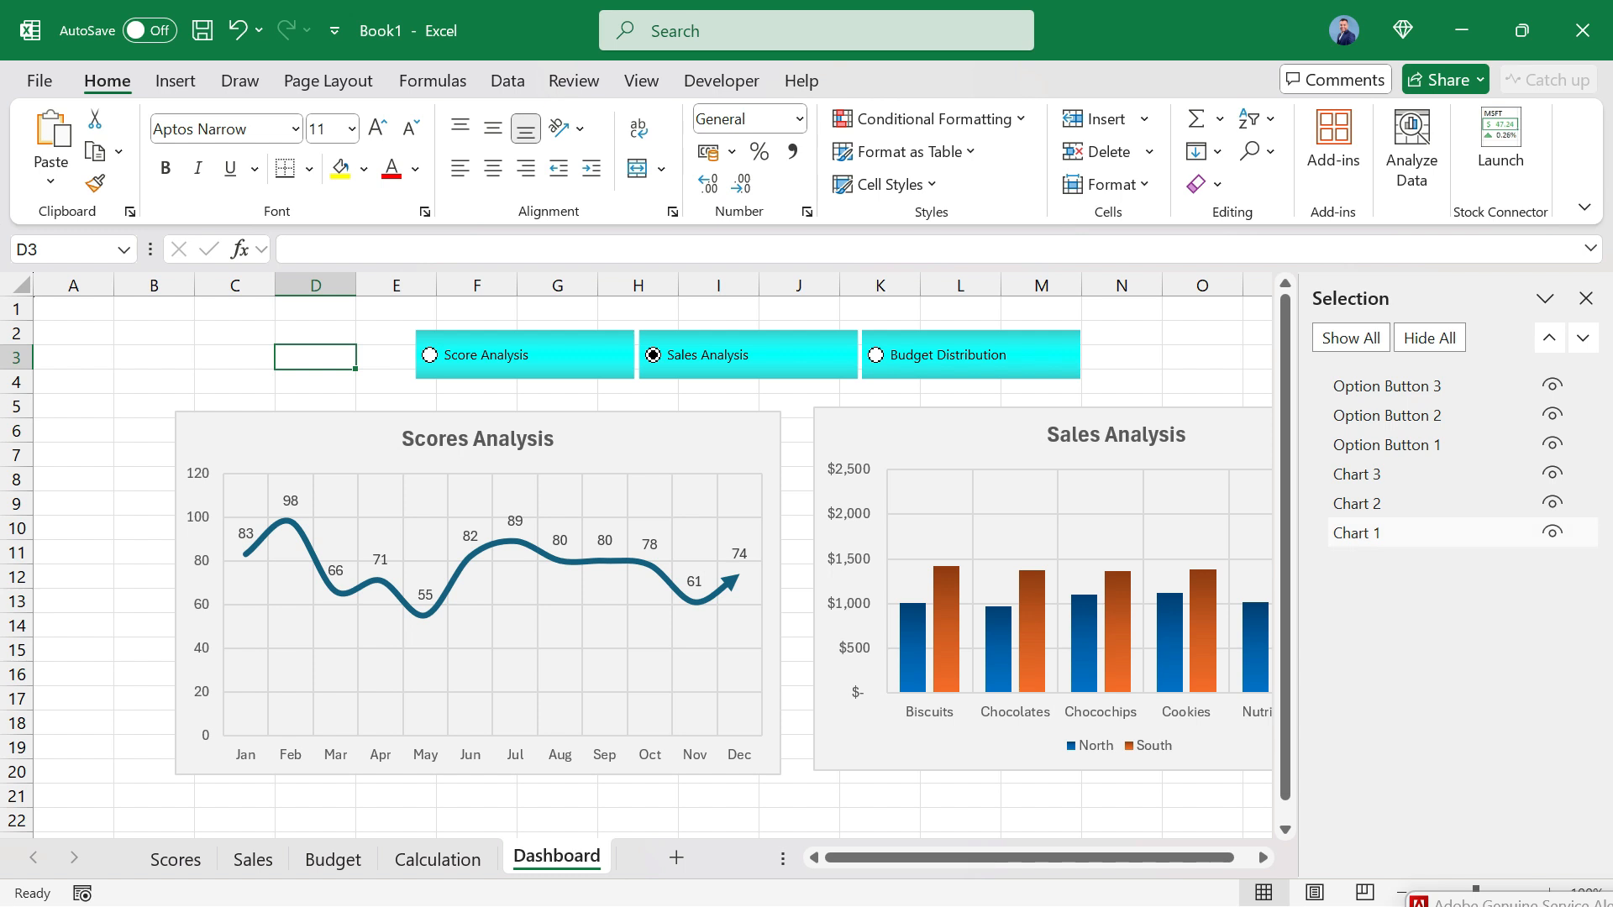
Select the Scores, Sales and Budget charts in turn to check their object names.
left_click(639, 443)
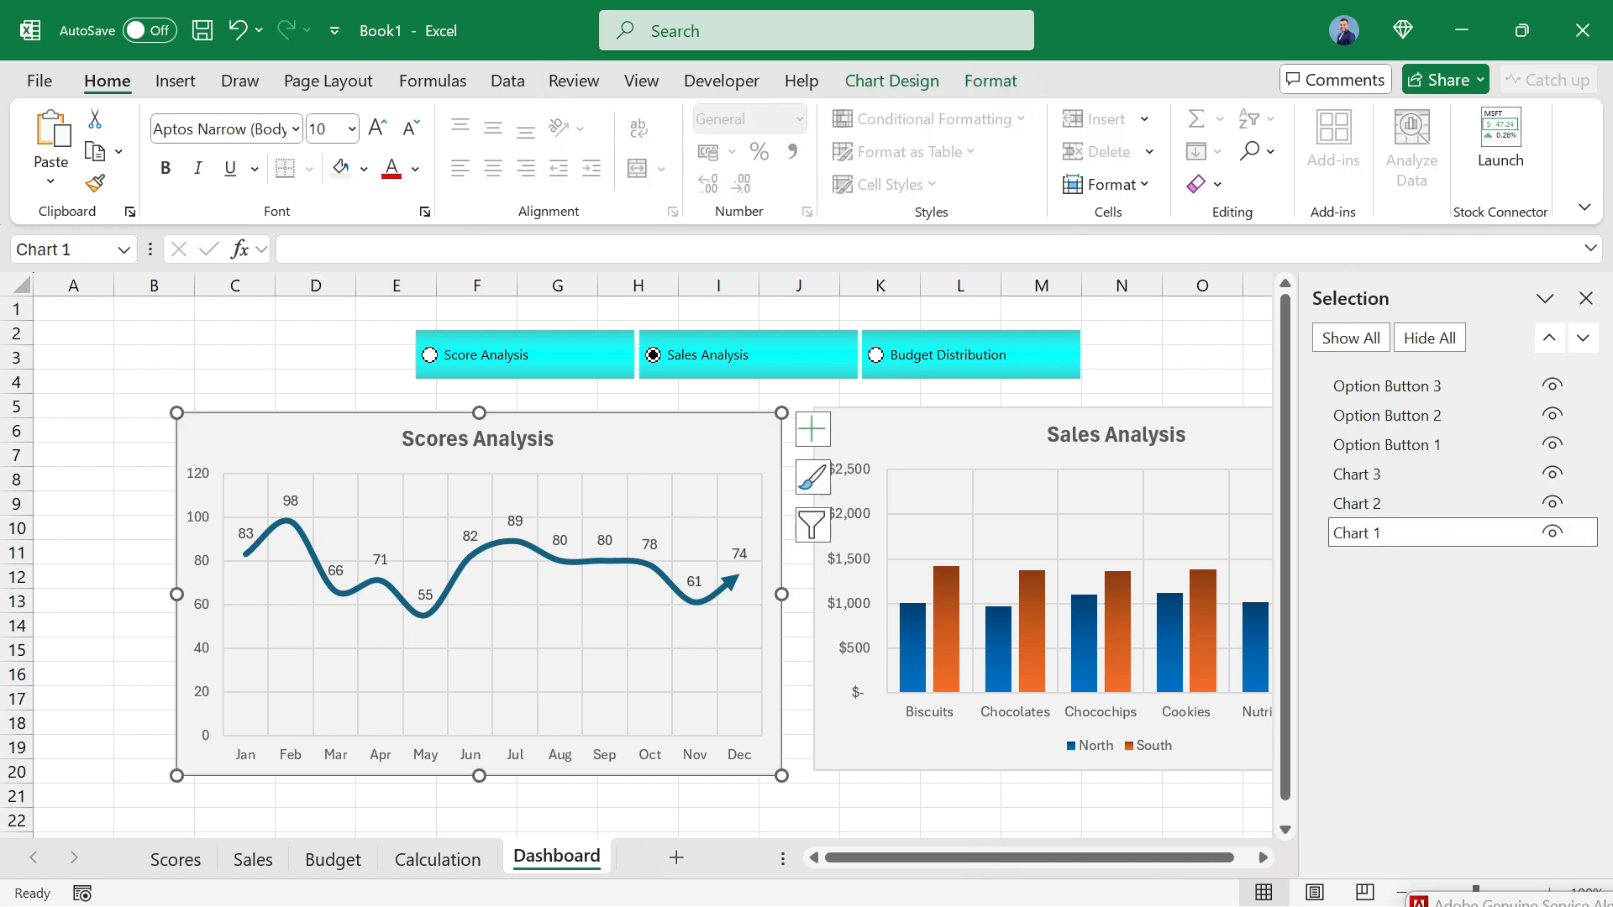
left_click(950, 437)
scroll(950, 437, "right", 3)
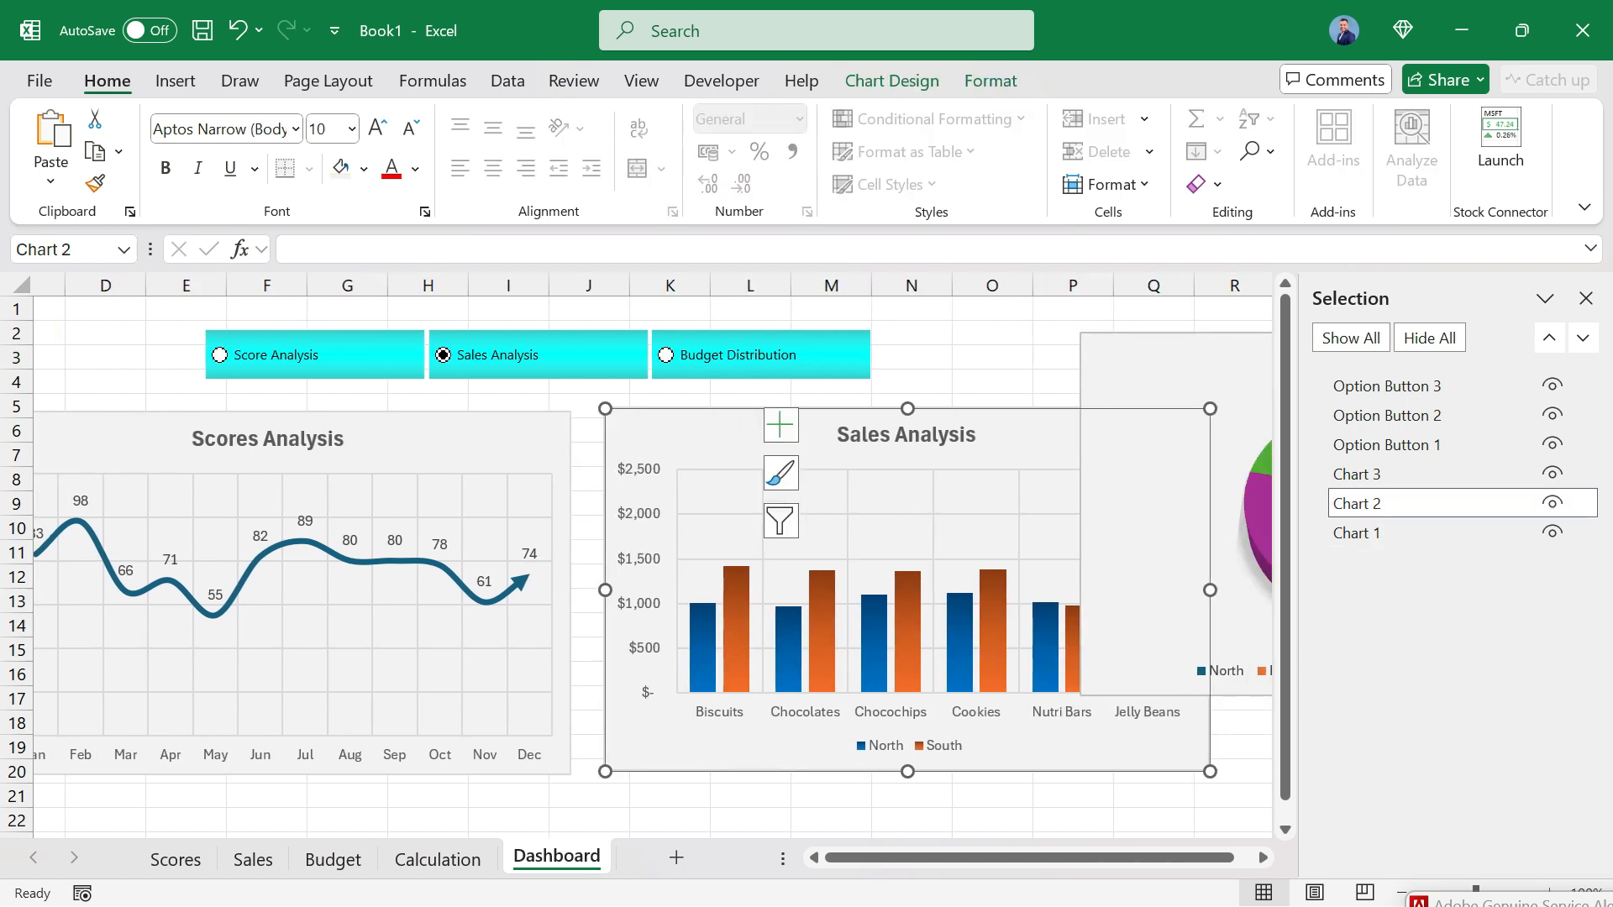
left_click(1164, 437)
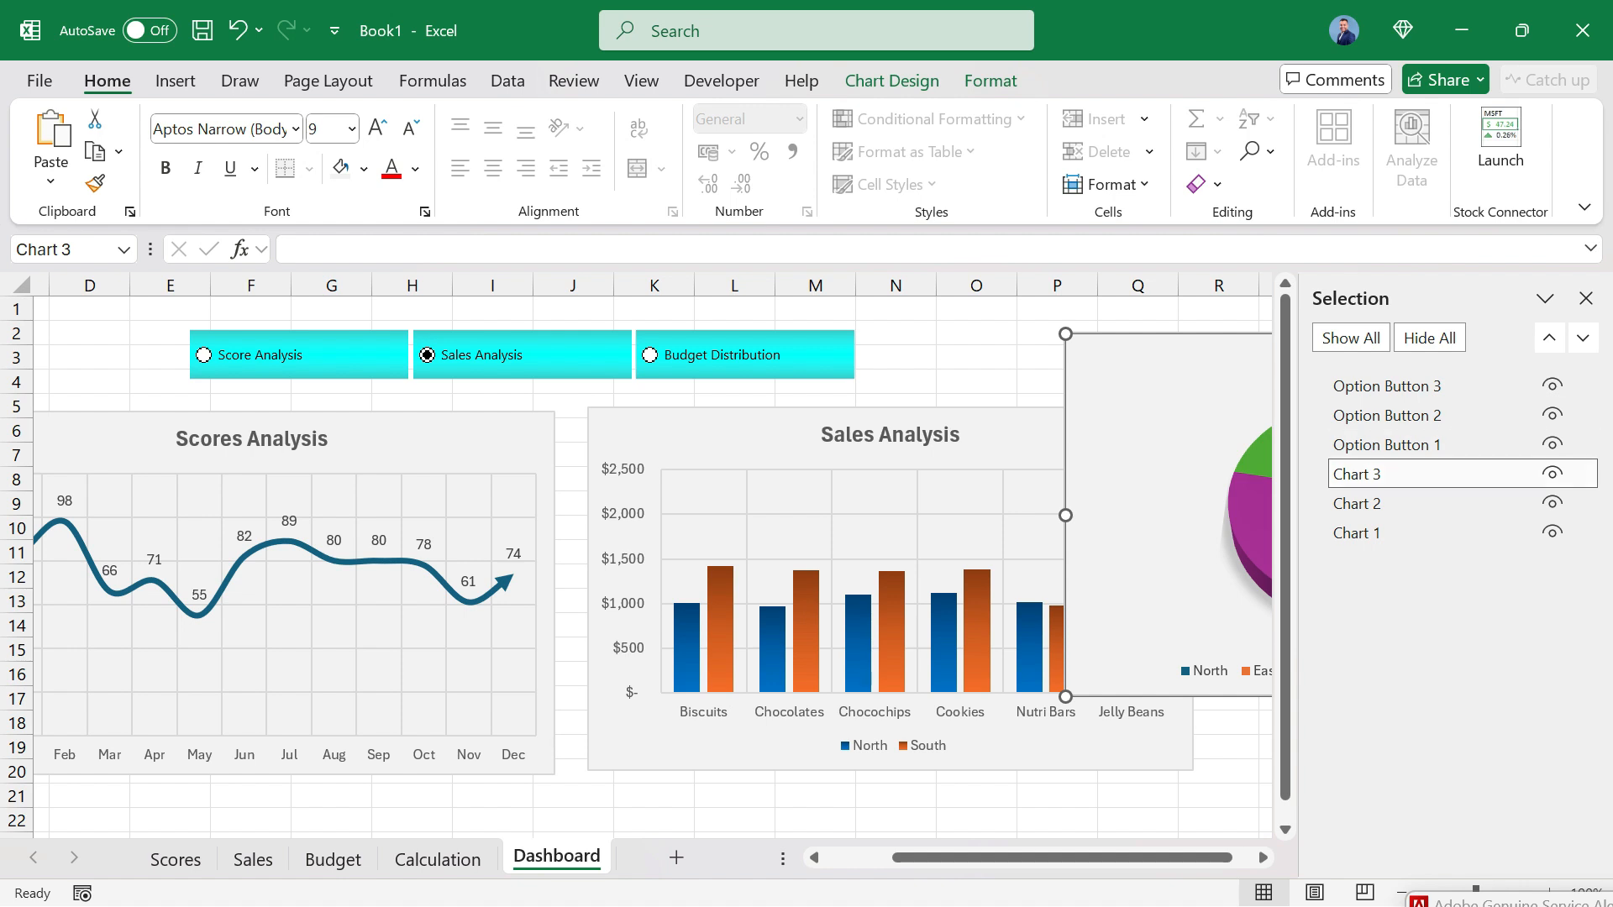
left_click(1012, 437)
left_click(437, 438)
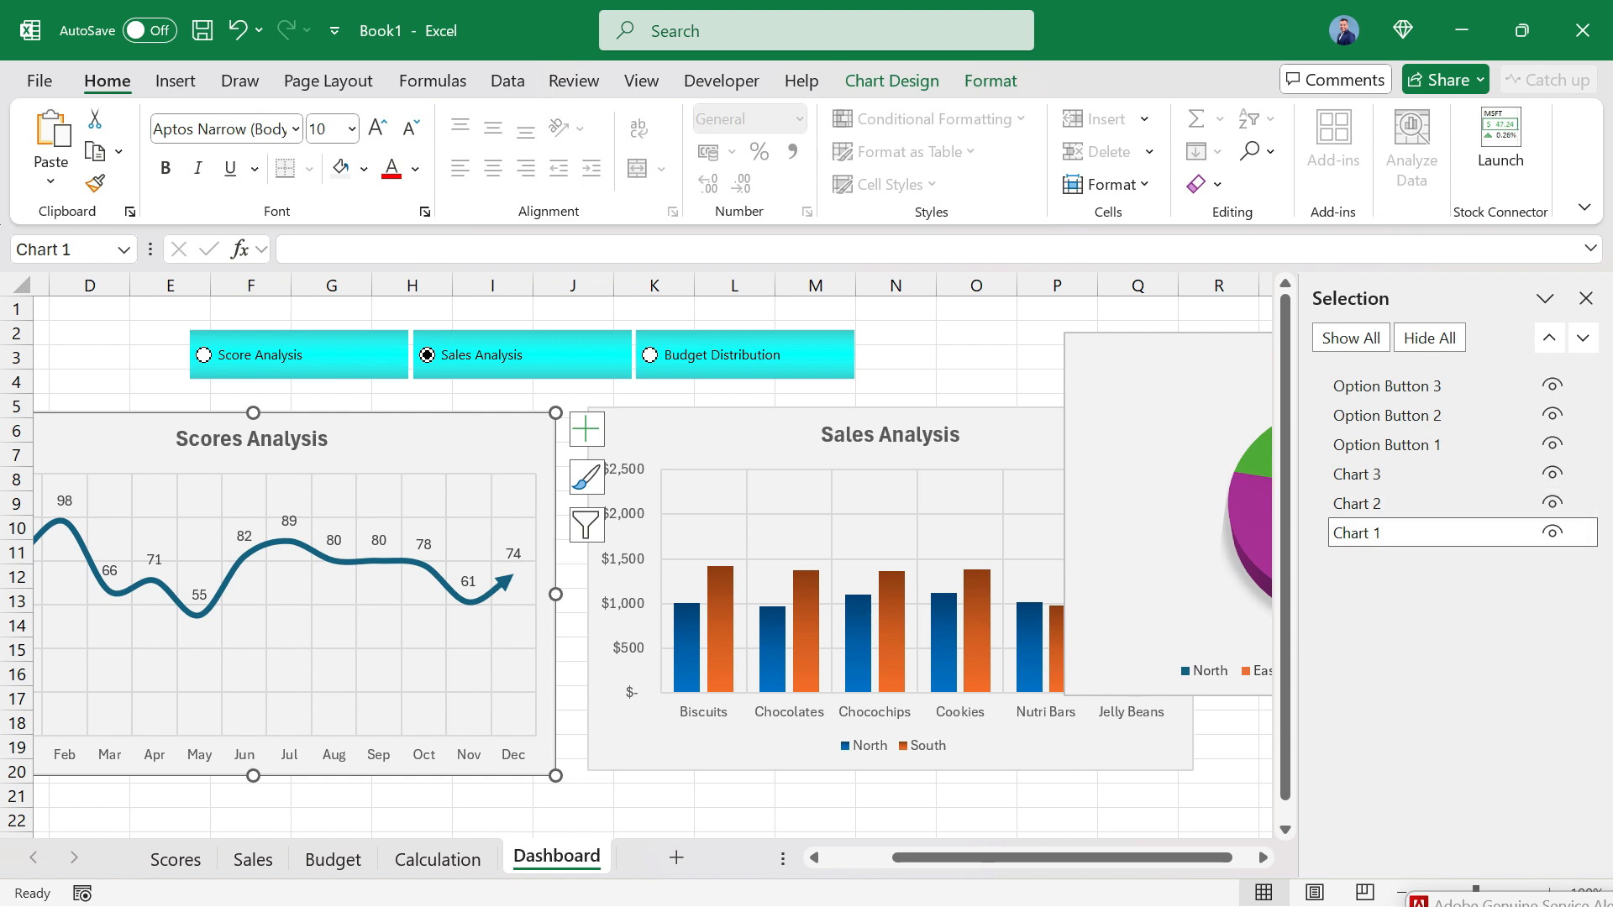
Select cell O3, then hide the Scores Analysis chart and show it again.
left_click(67, 250)
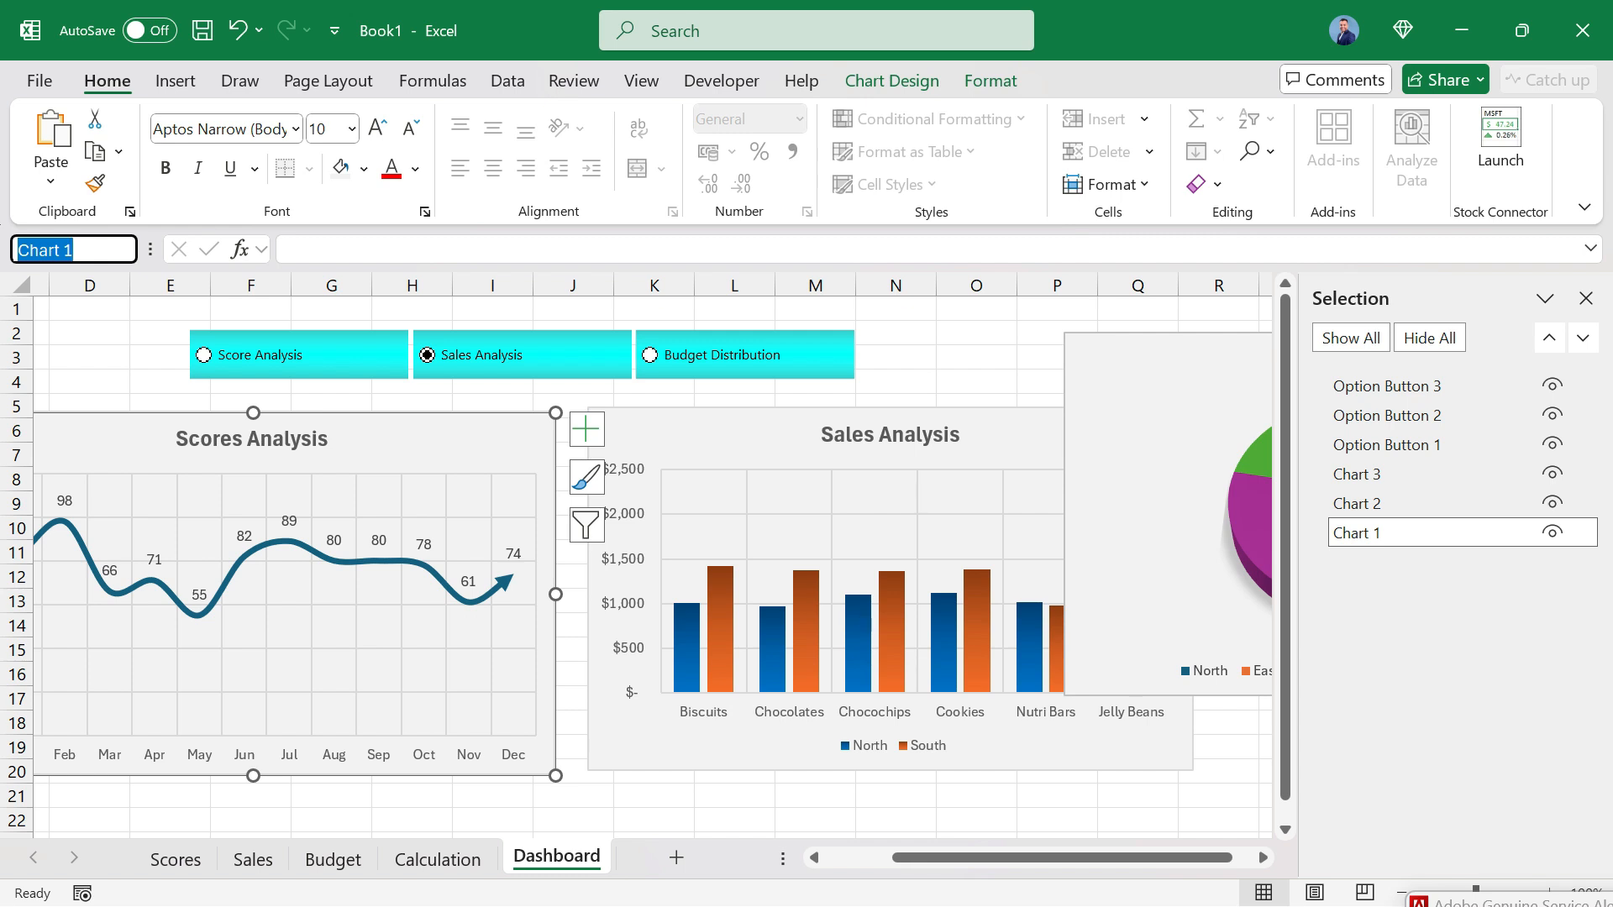
type("O3")
key("Return")
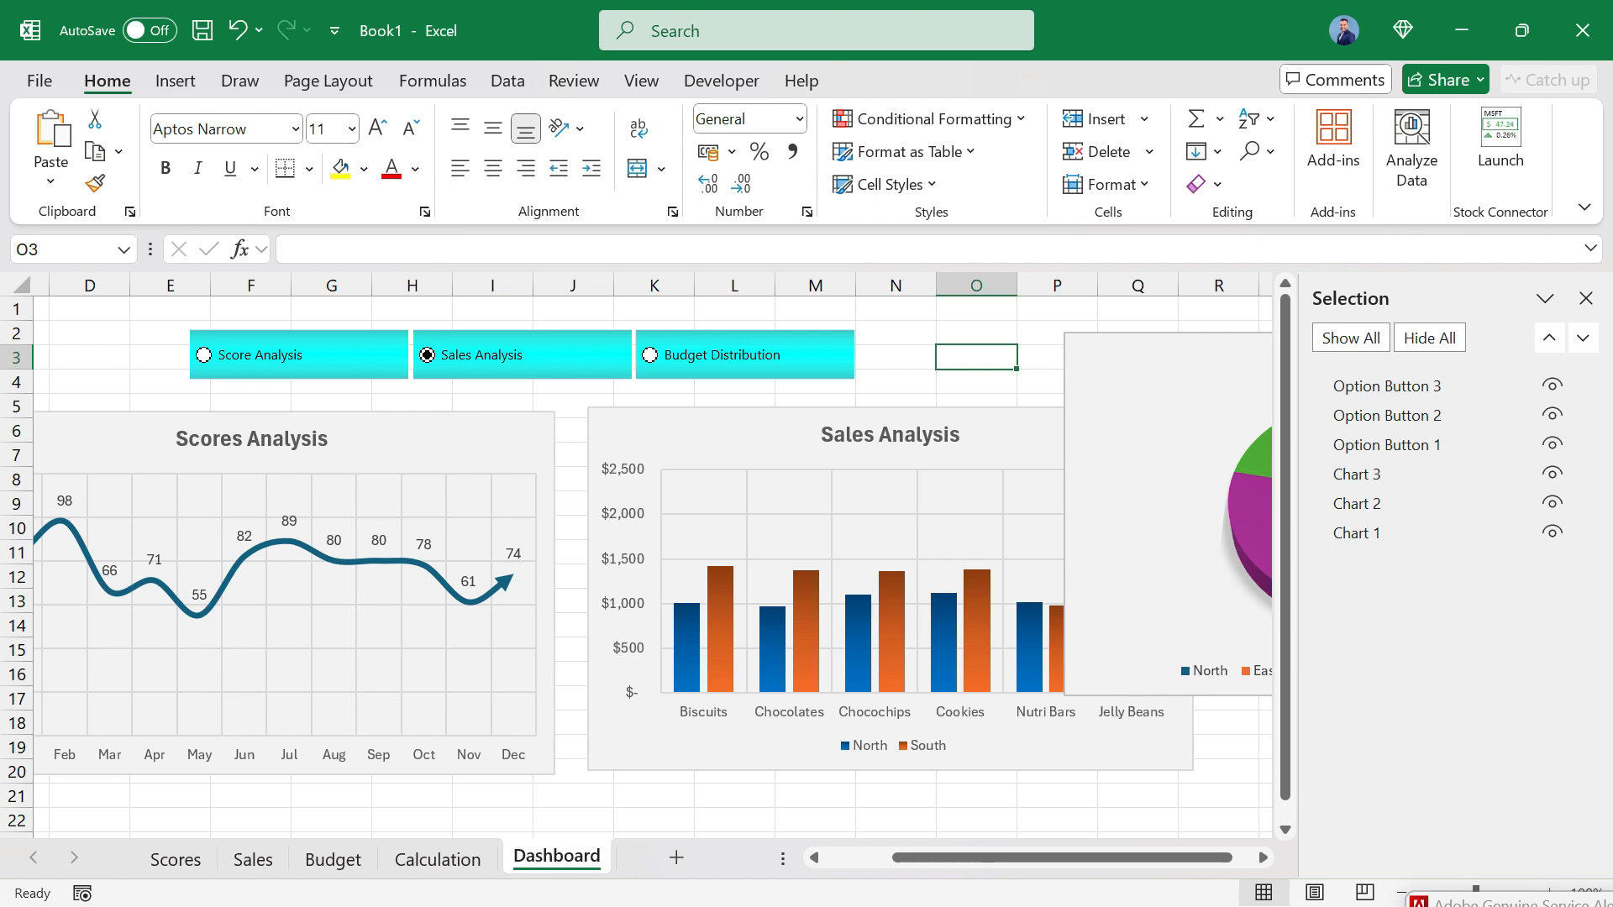
left_click(1552, 532)
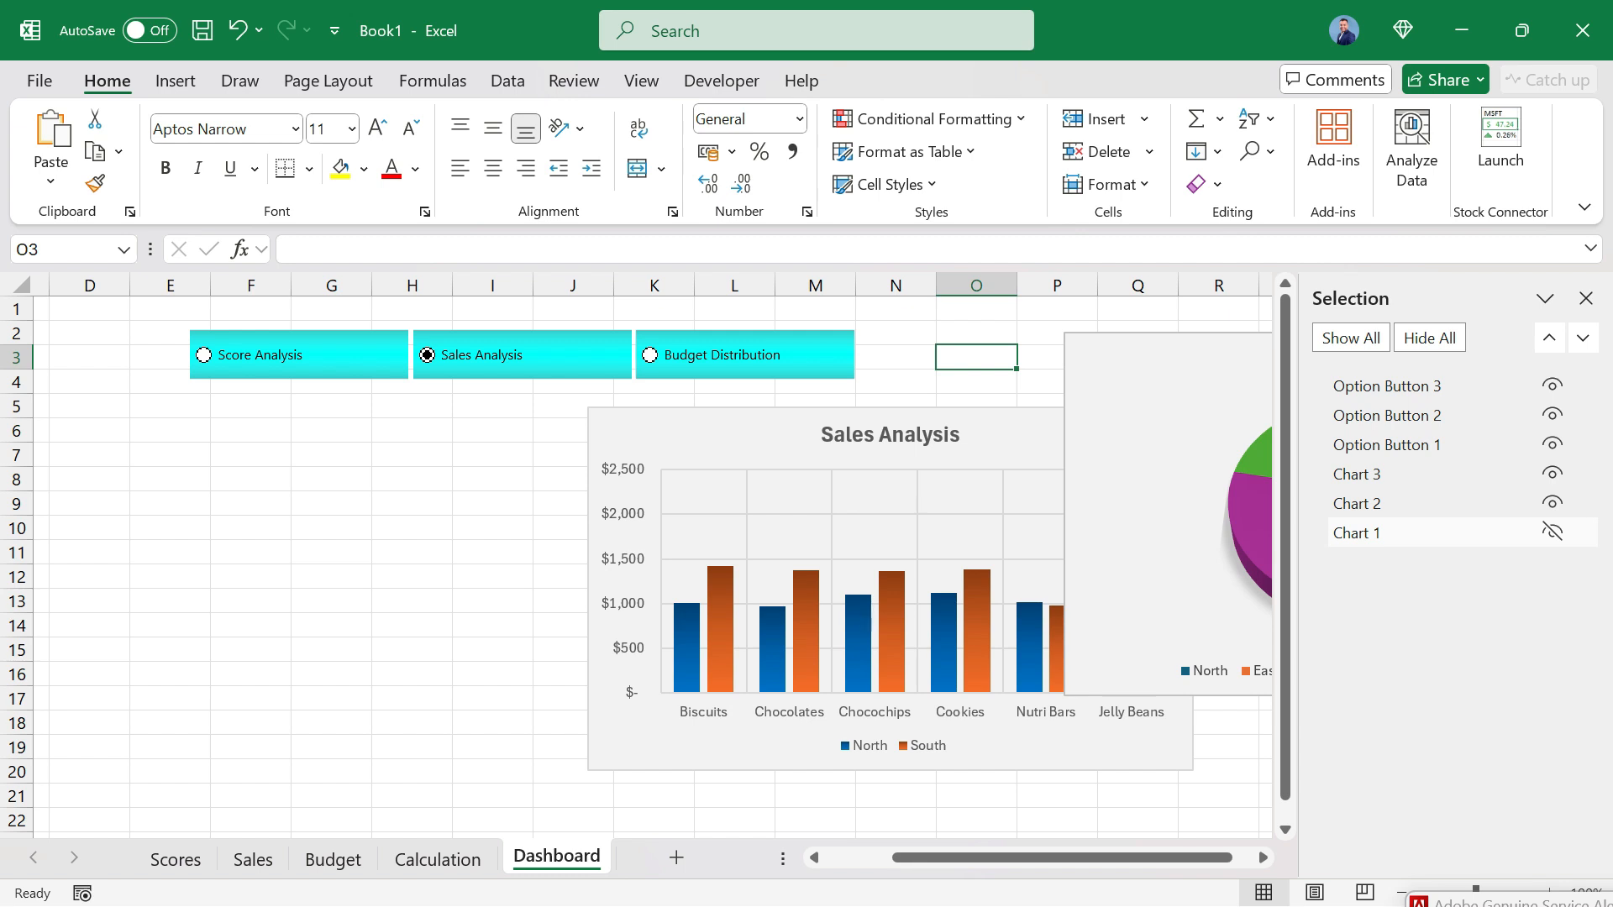
left_click(1552, 531)
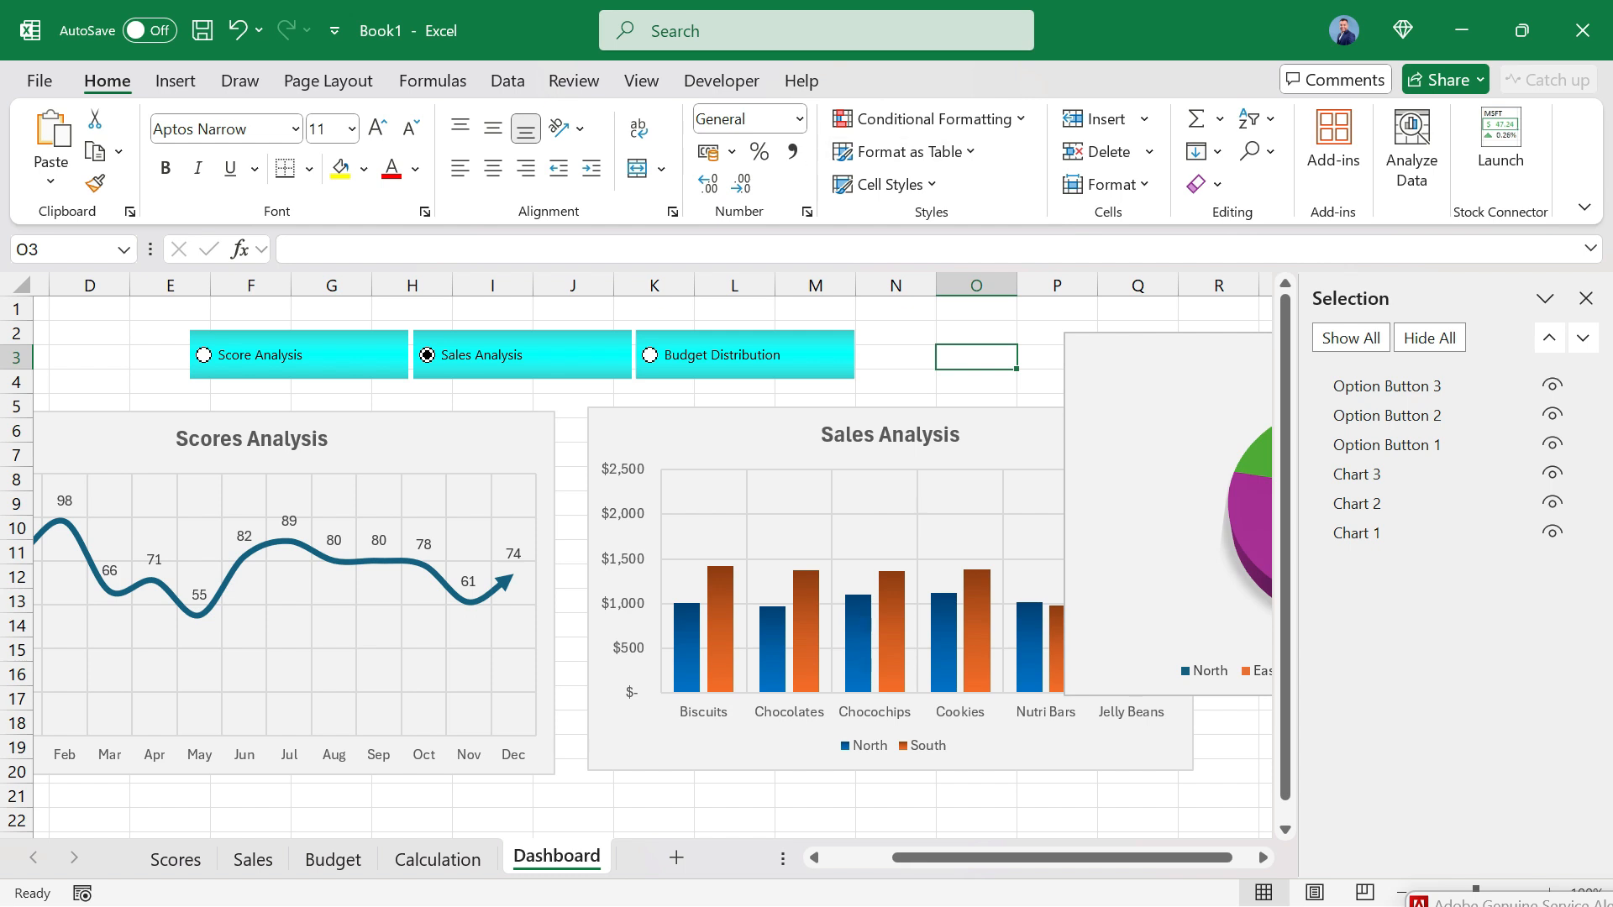
Record Macro1 in this workbook while hiding Chart 1 and showing it again, and end the recording.
left_click(722, 82)
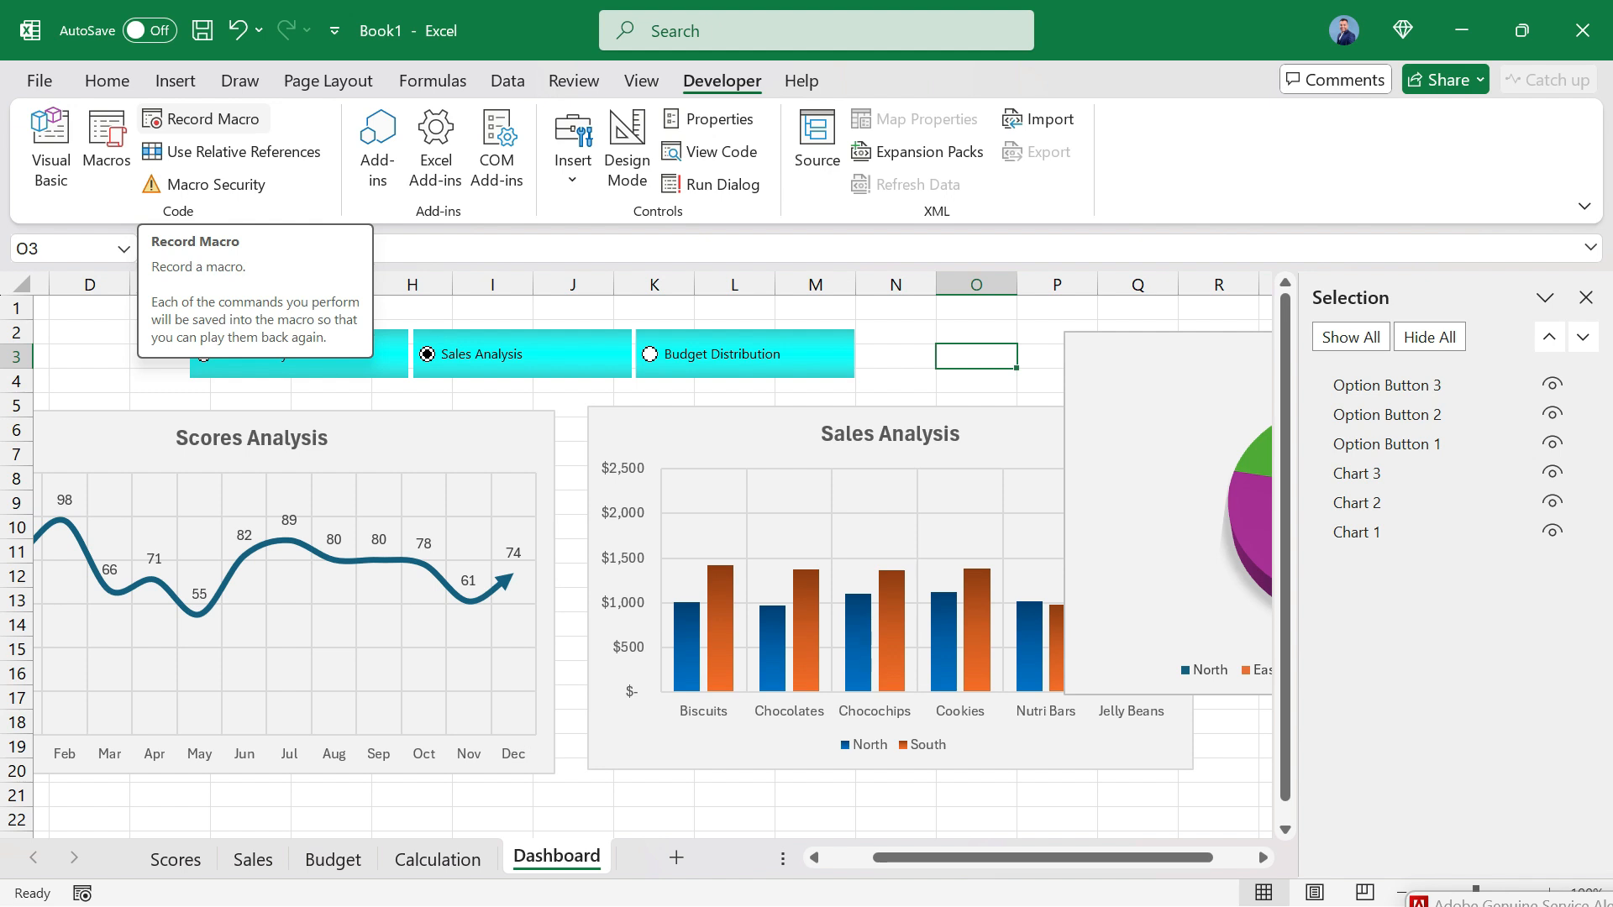
left_click(202, 119)
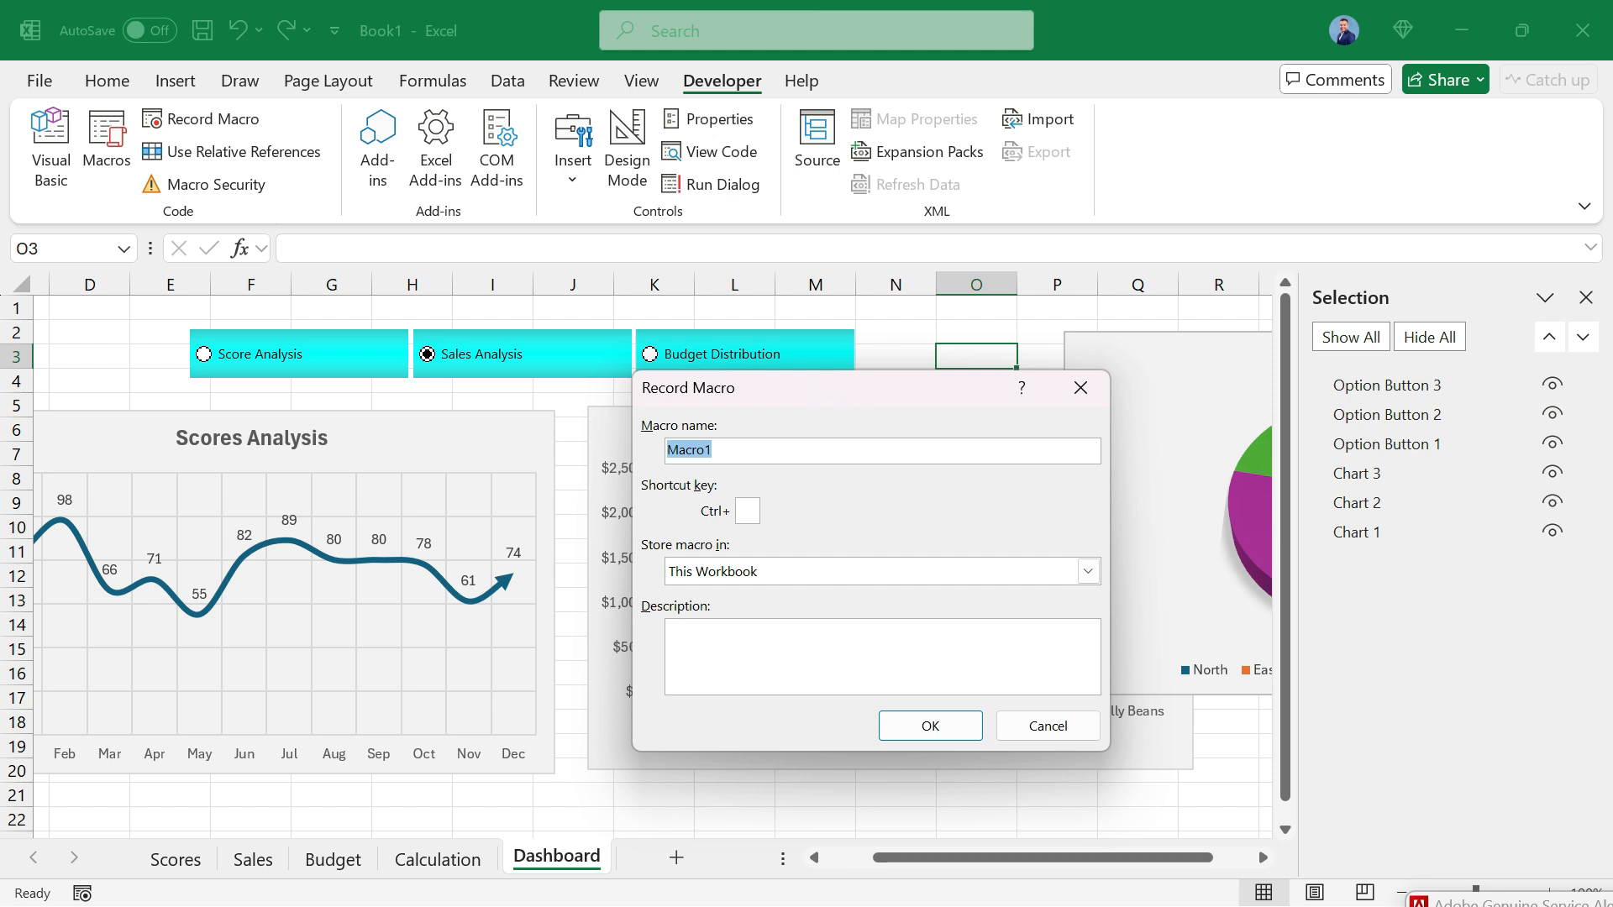
left_click(931, 726)
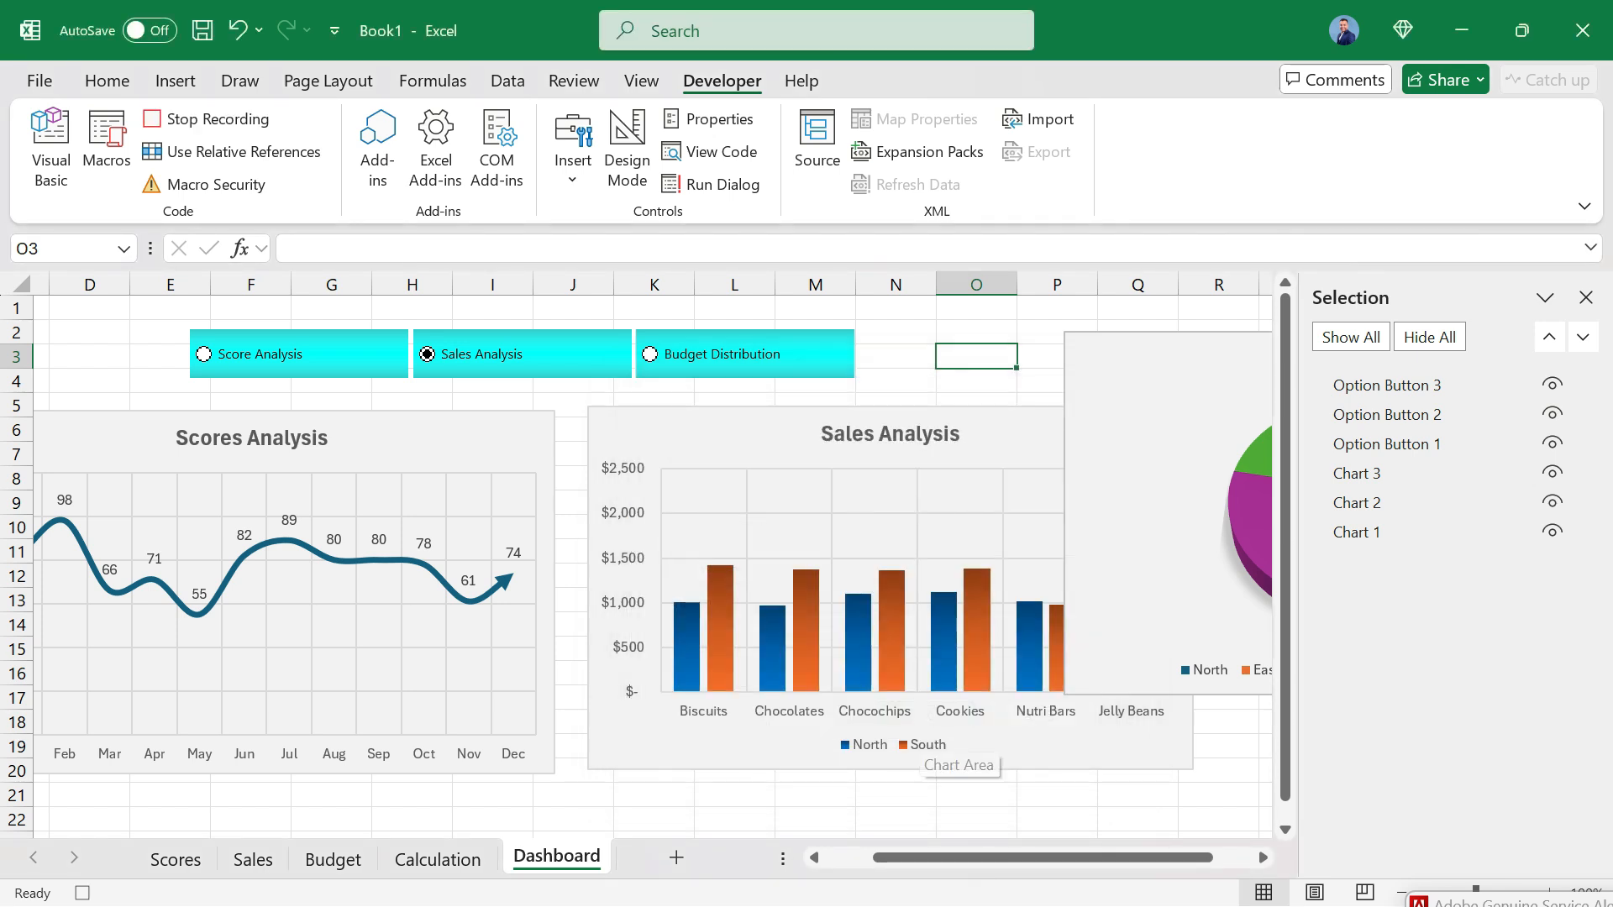
left_click(1552, 531)
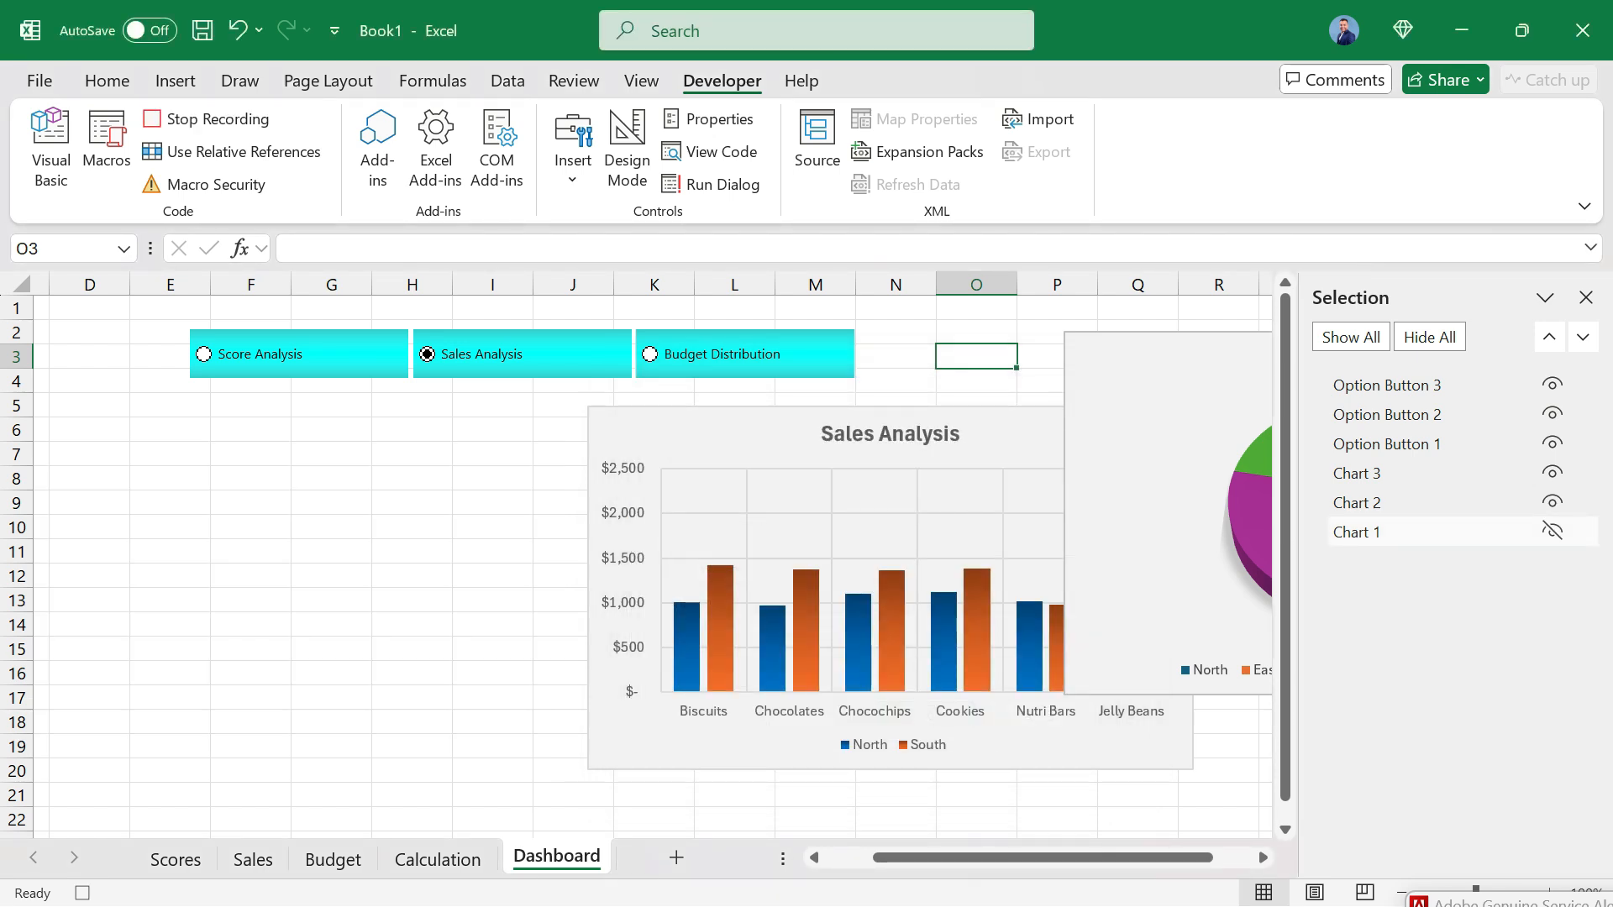
left_click(1552, 531)
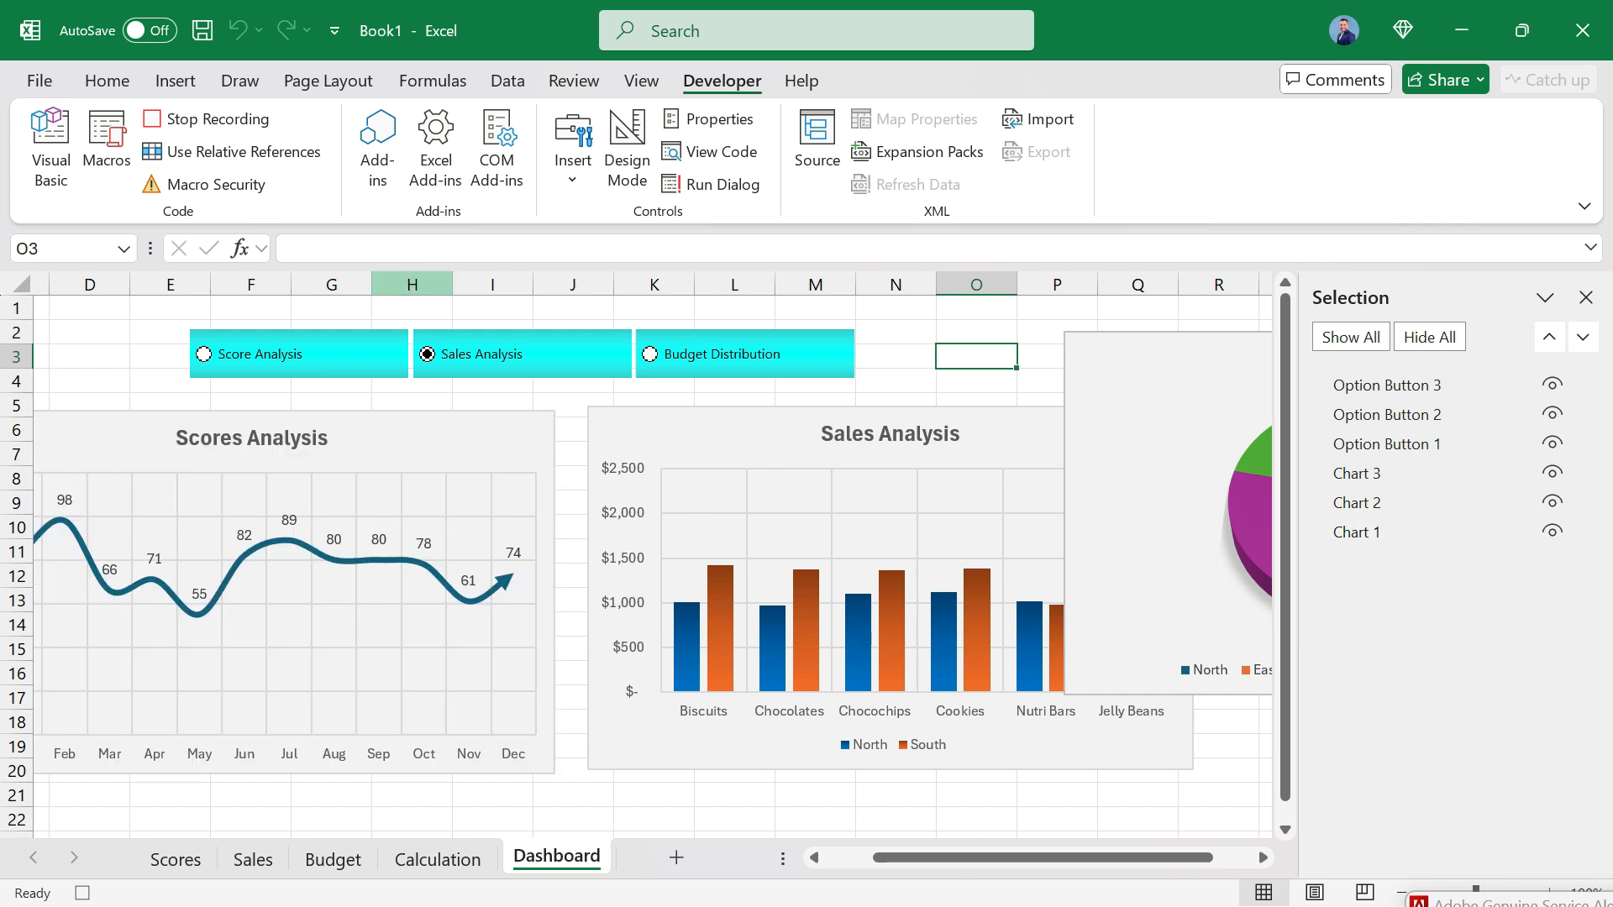
left_click(217, 119)
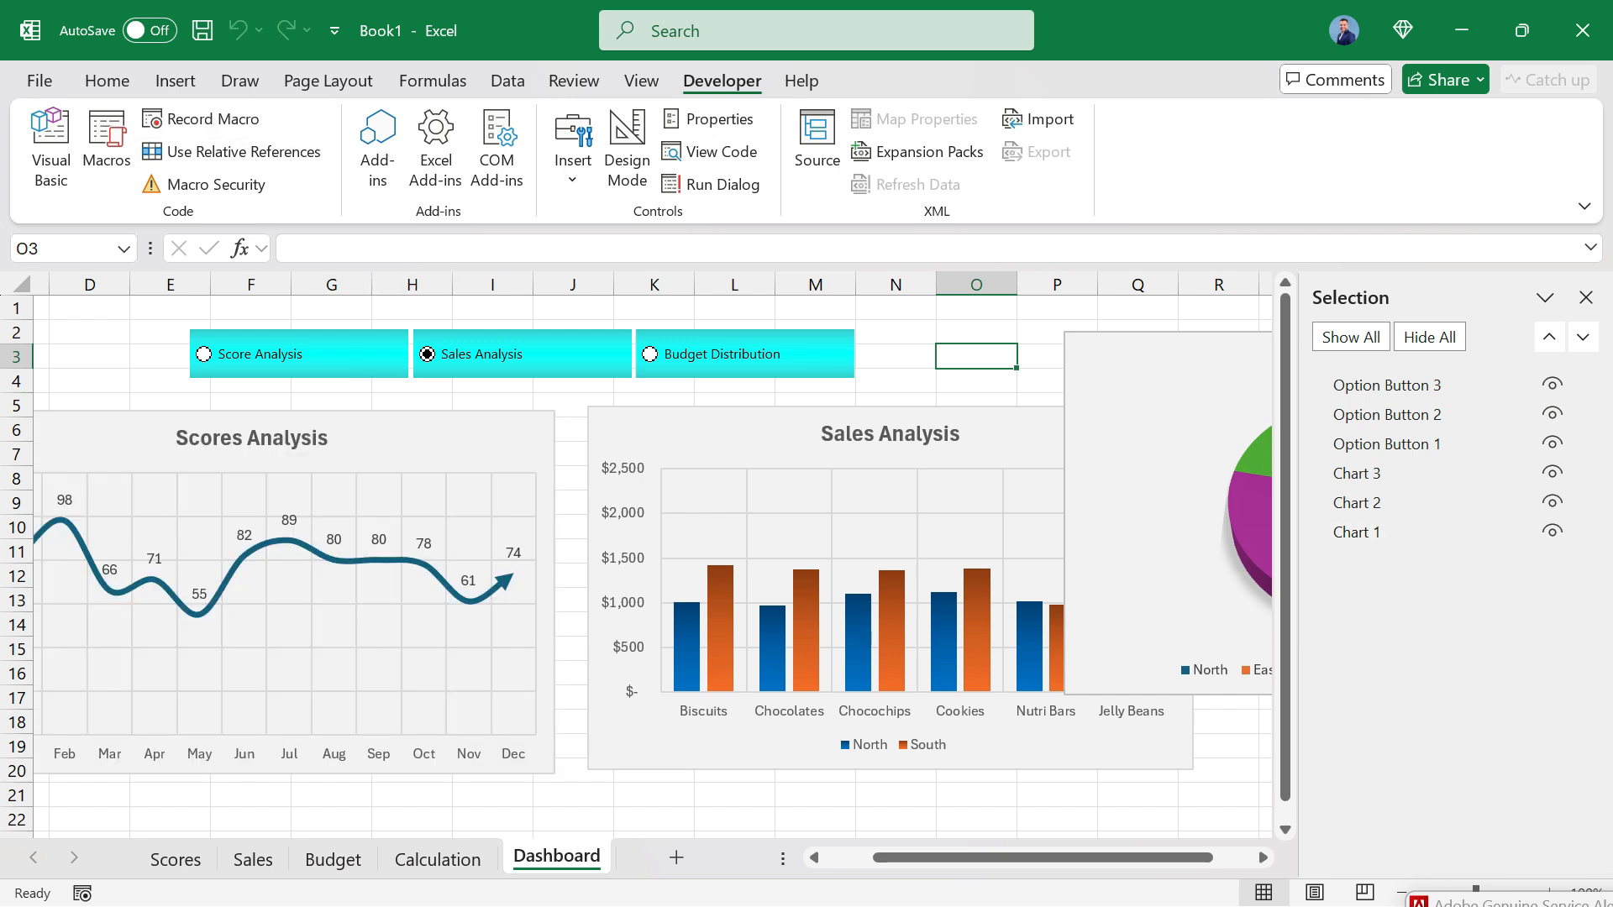
Open the Dashboard sheet's VBA project and examine the Chart 1 reference in Module1's recorded code.
right_click(538, 857)
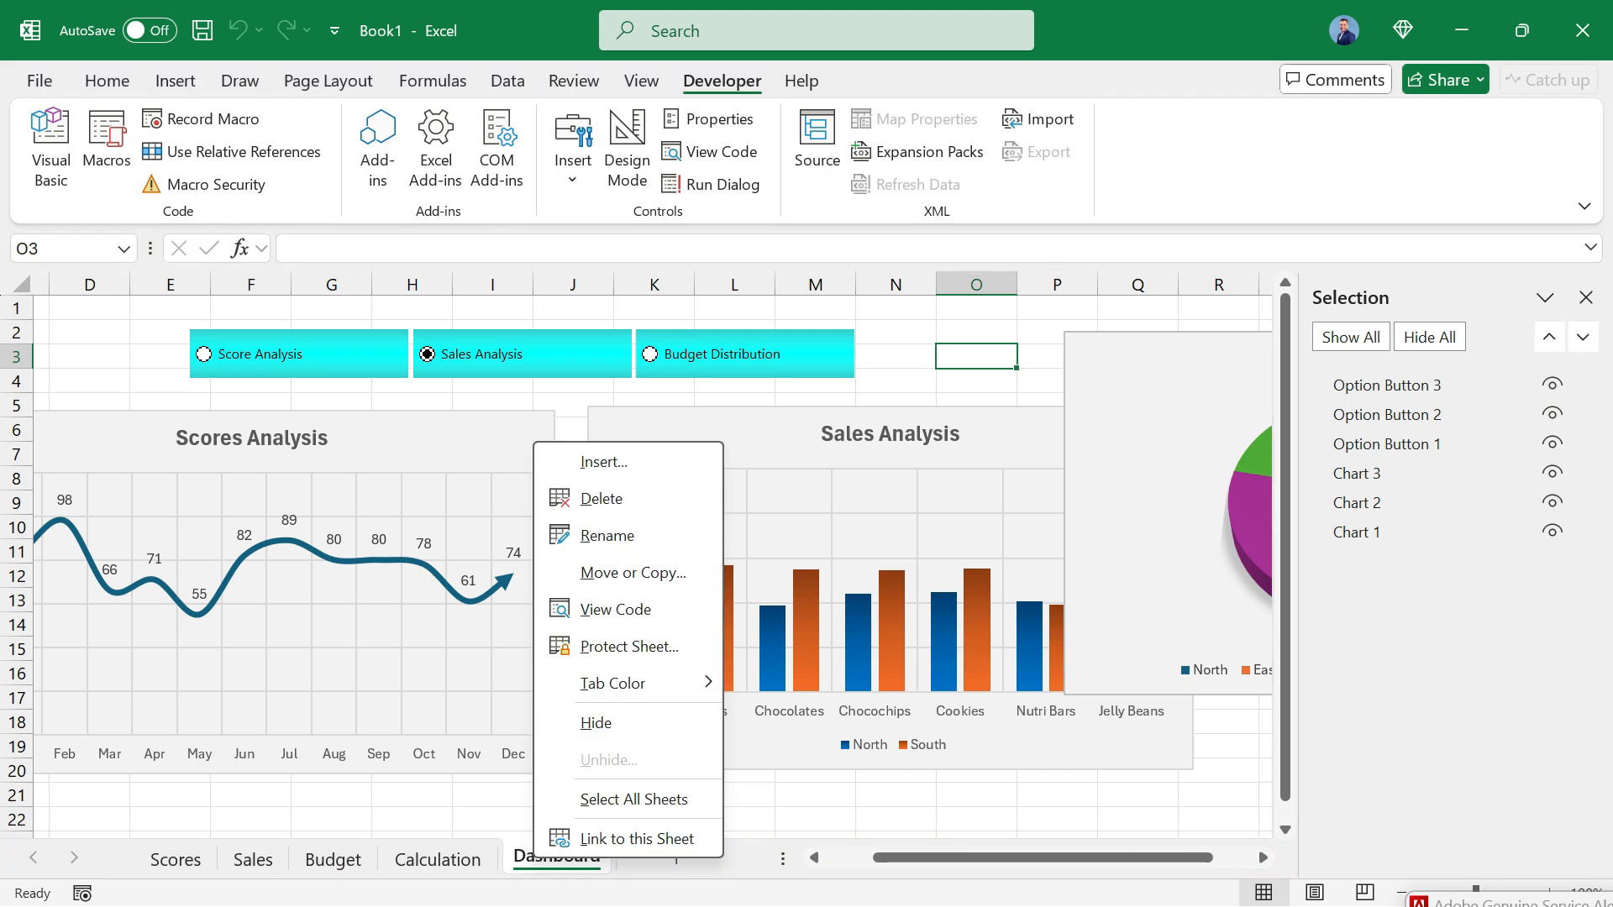
left_click(616, 609)
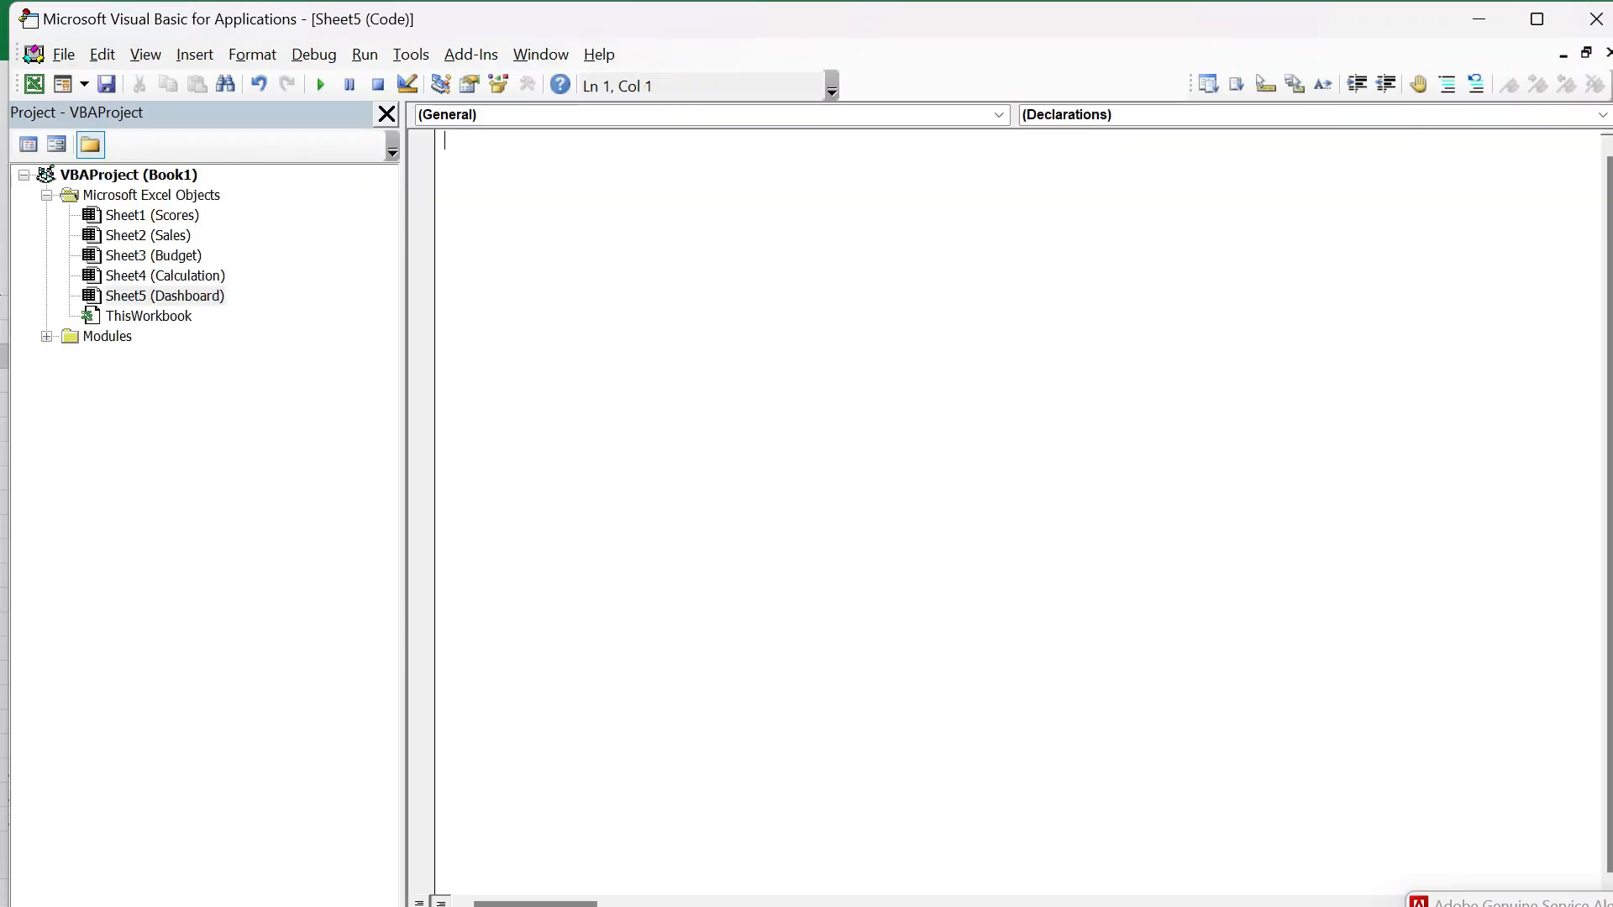
left_click(47, 336)
double_click(131, 356)
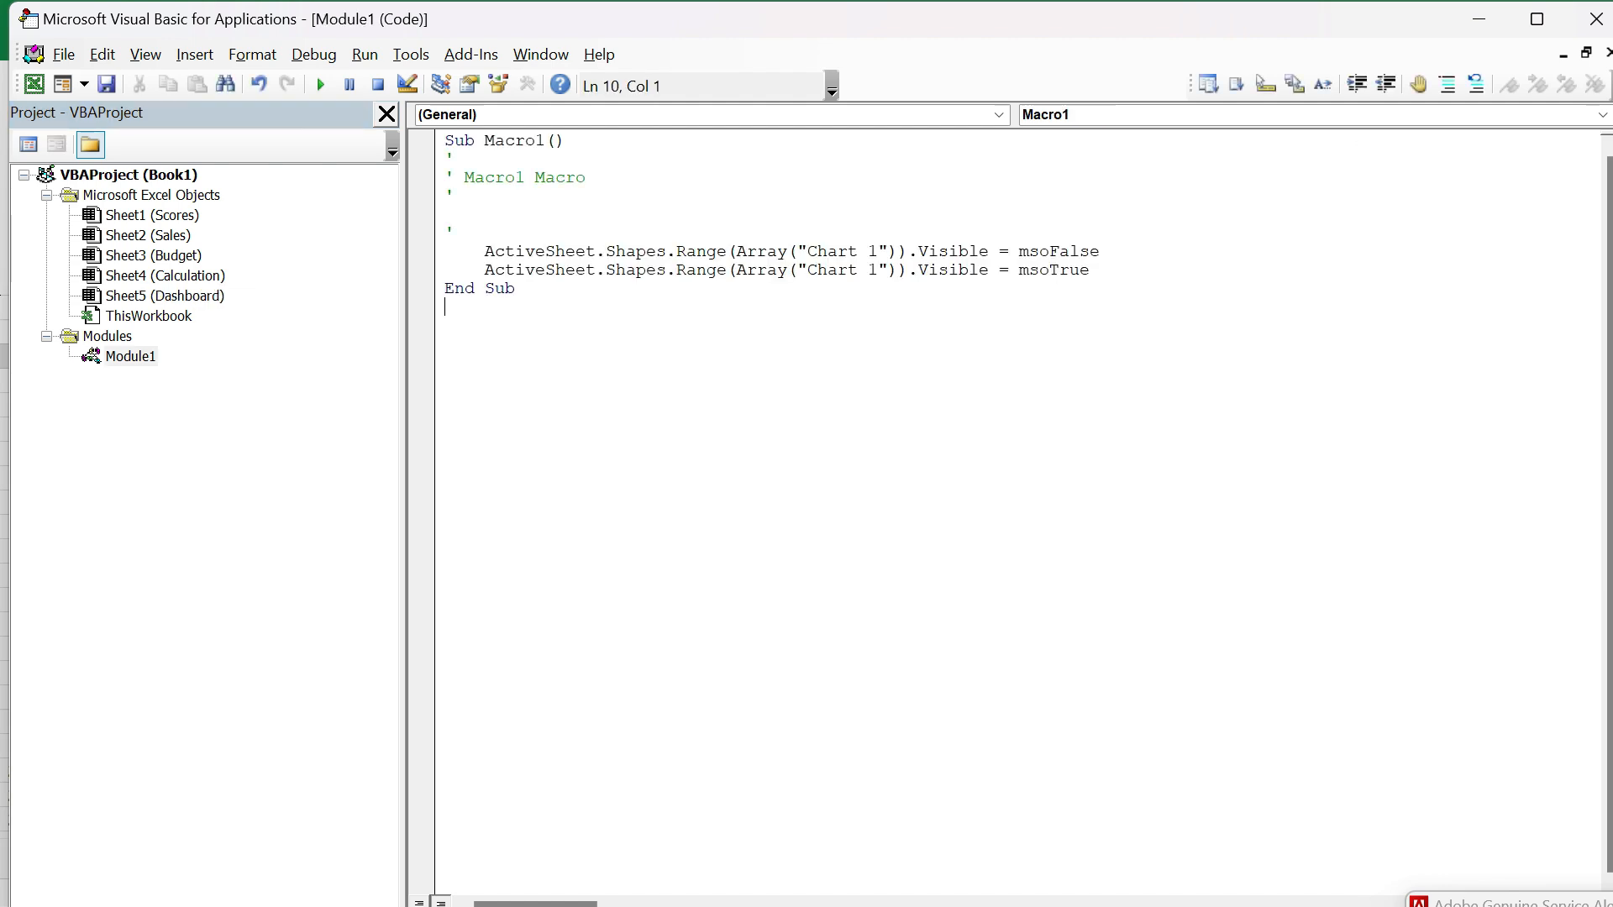
left_click_drag(806, 252, 877, 252)
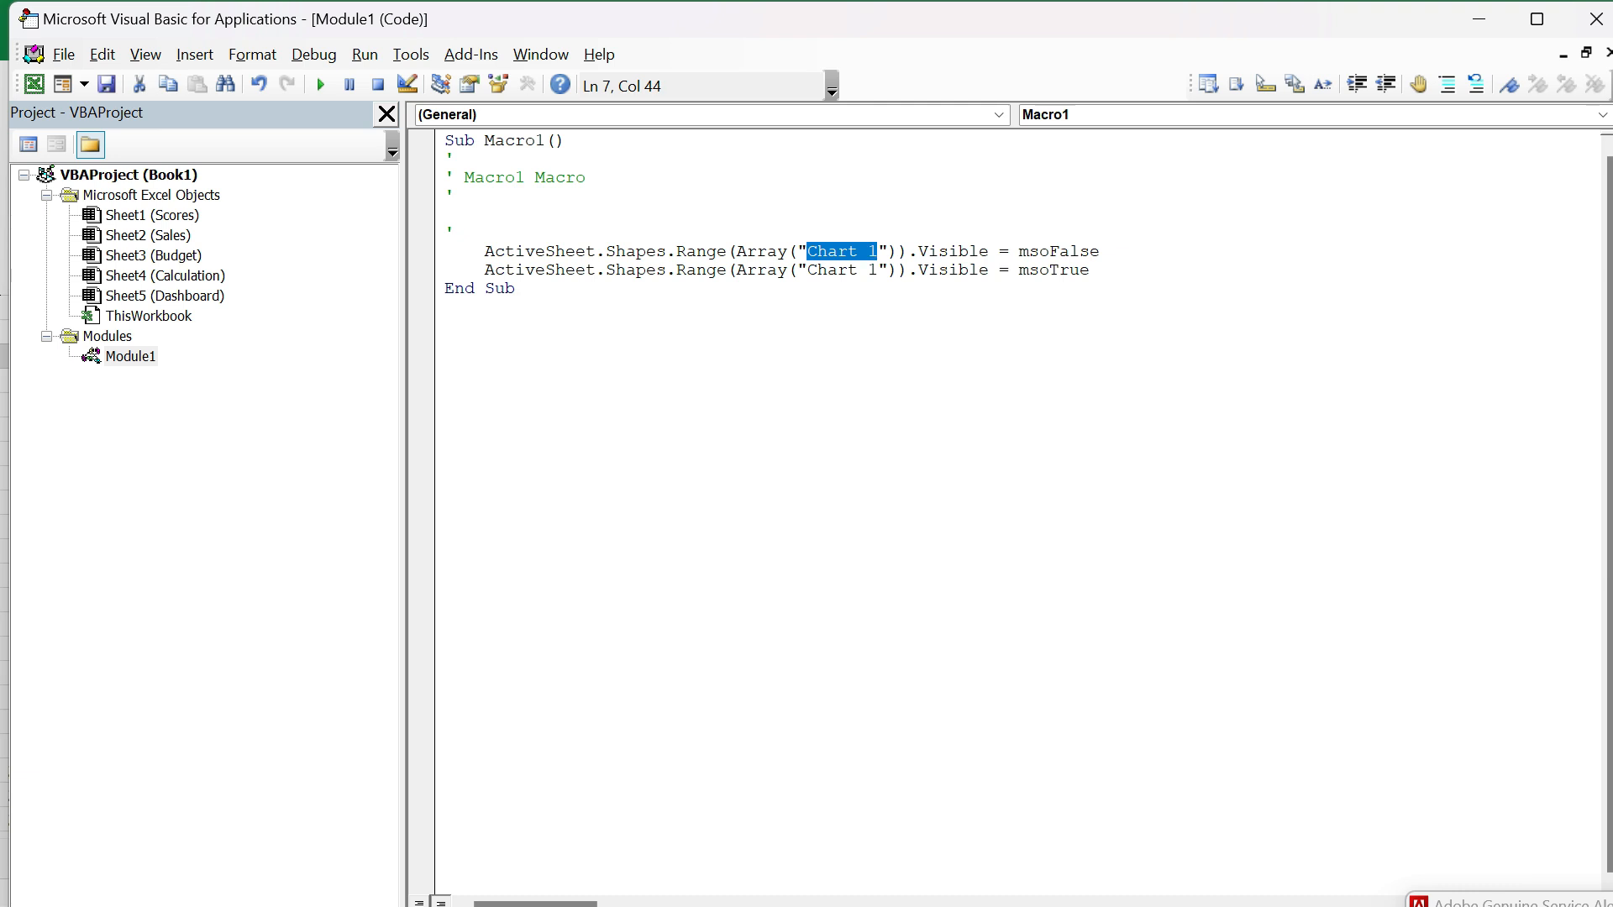
Add a new empty procedure named SwapChart below Macro1 in Module1.
left_click(445, 308)
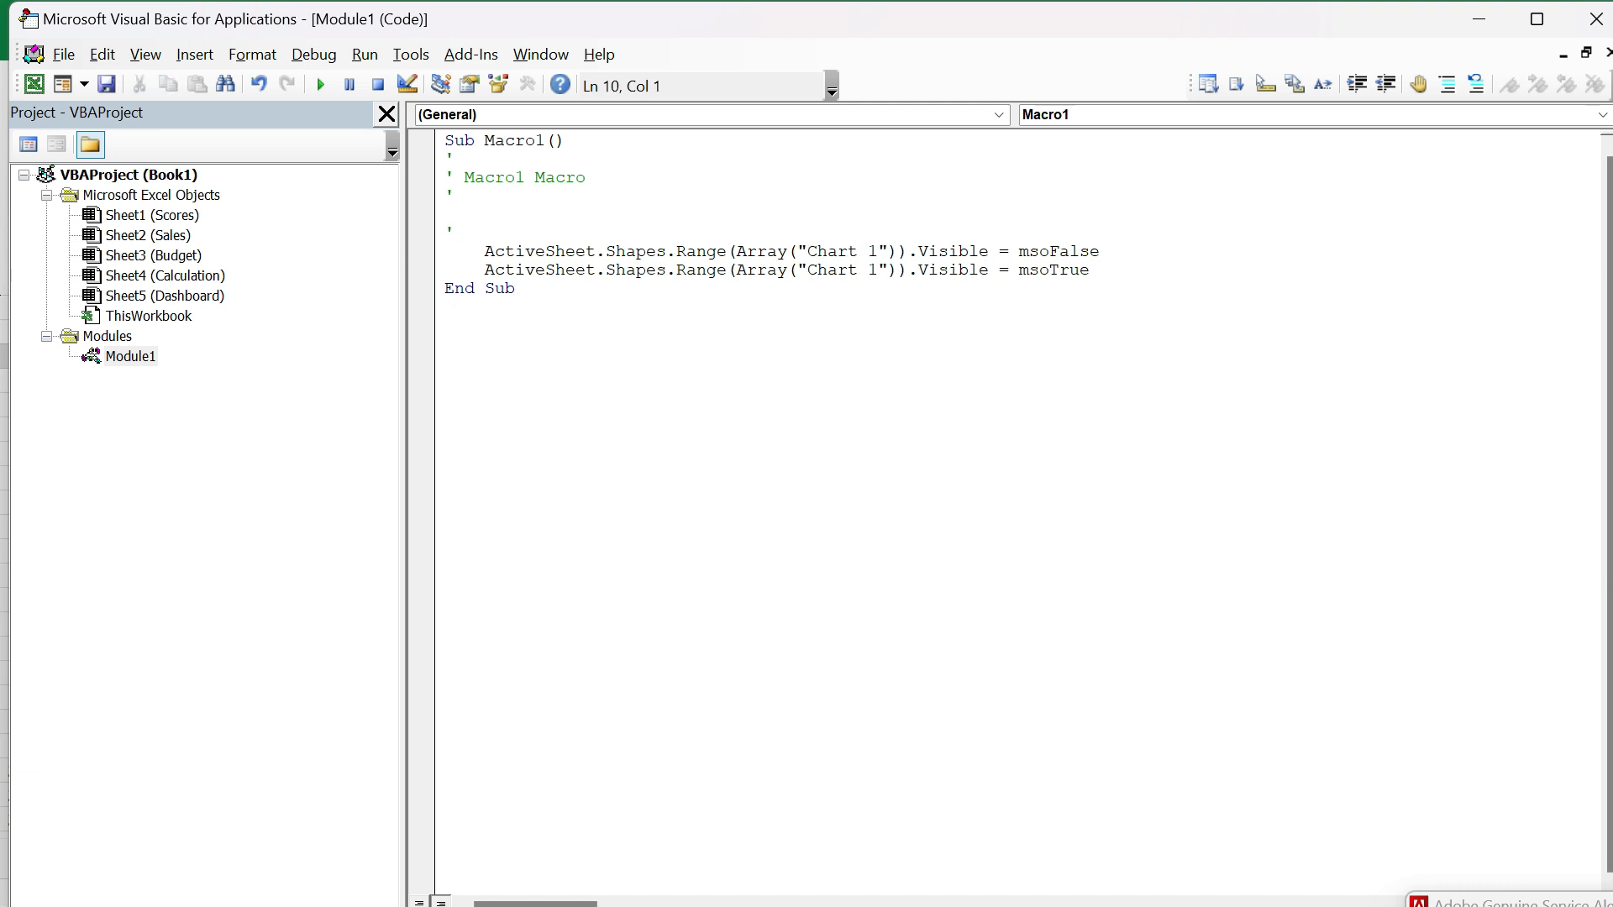
key("Return")
key("Return")
key("Return")
type("Sub SwapChart")
key("Return")
key("Return")
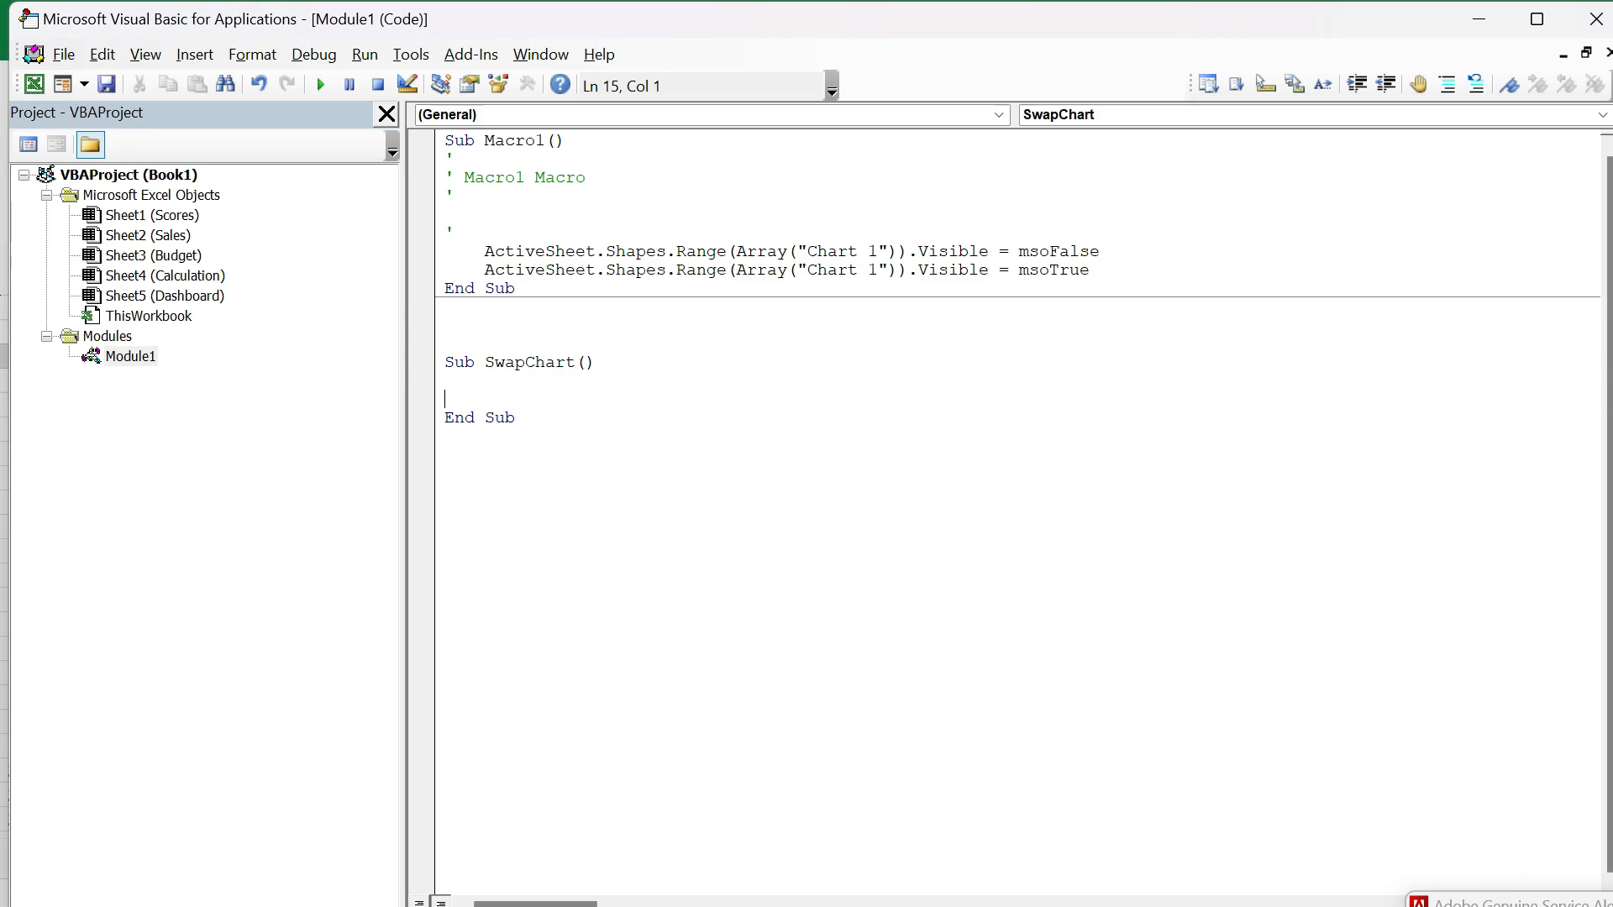
Return to the workbook, set cell A1 on the Calculation sheet to 1, and select the Scores Analysis chart on the Dashboard.
key("alt+F11")
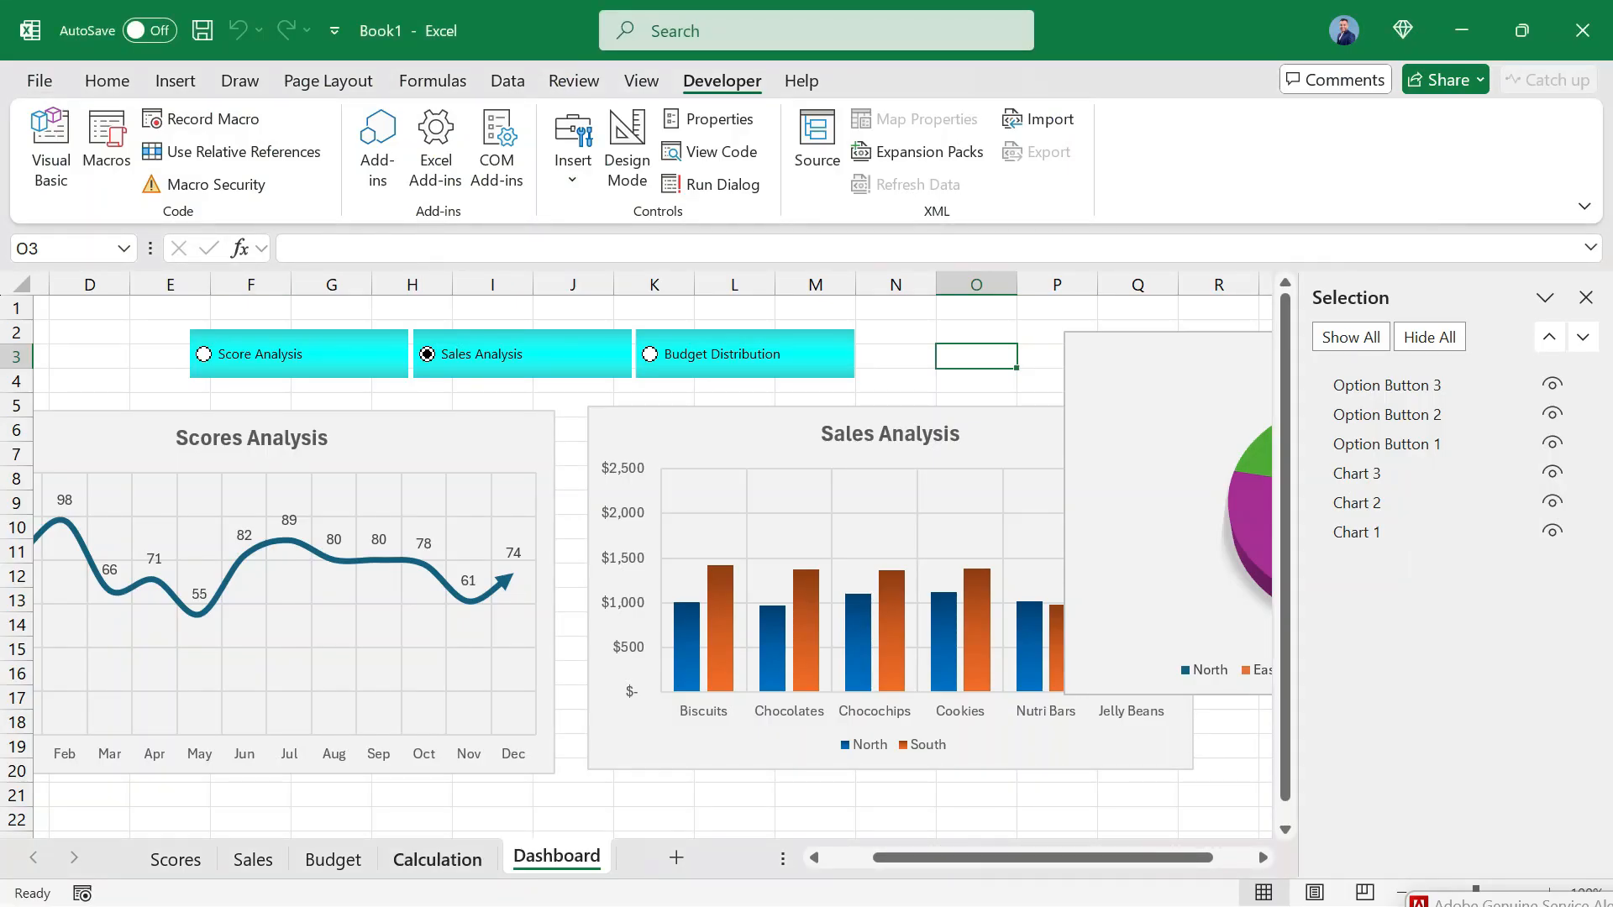
left_click(438, 859)
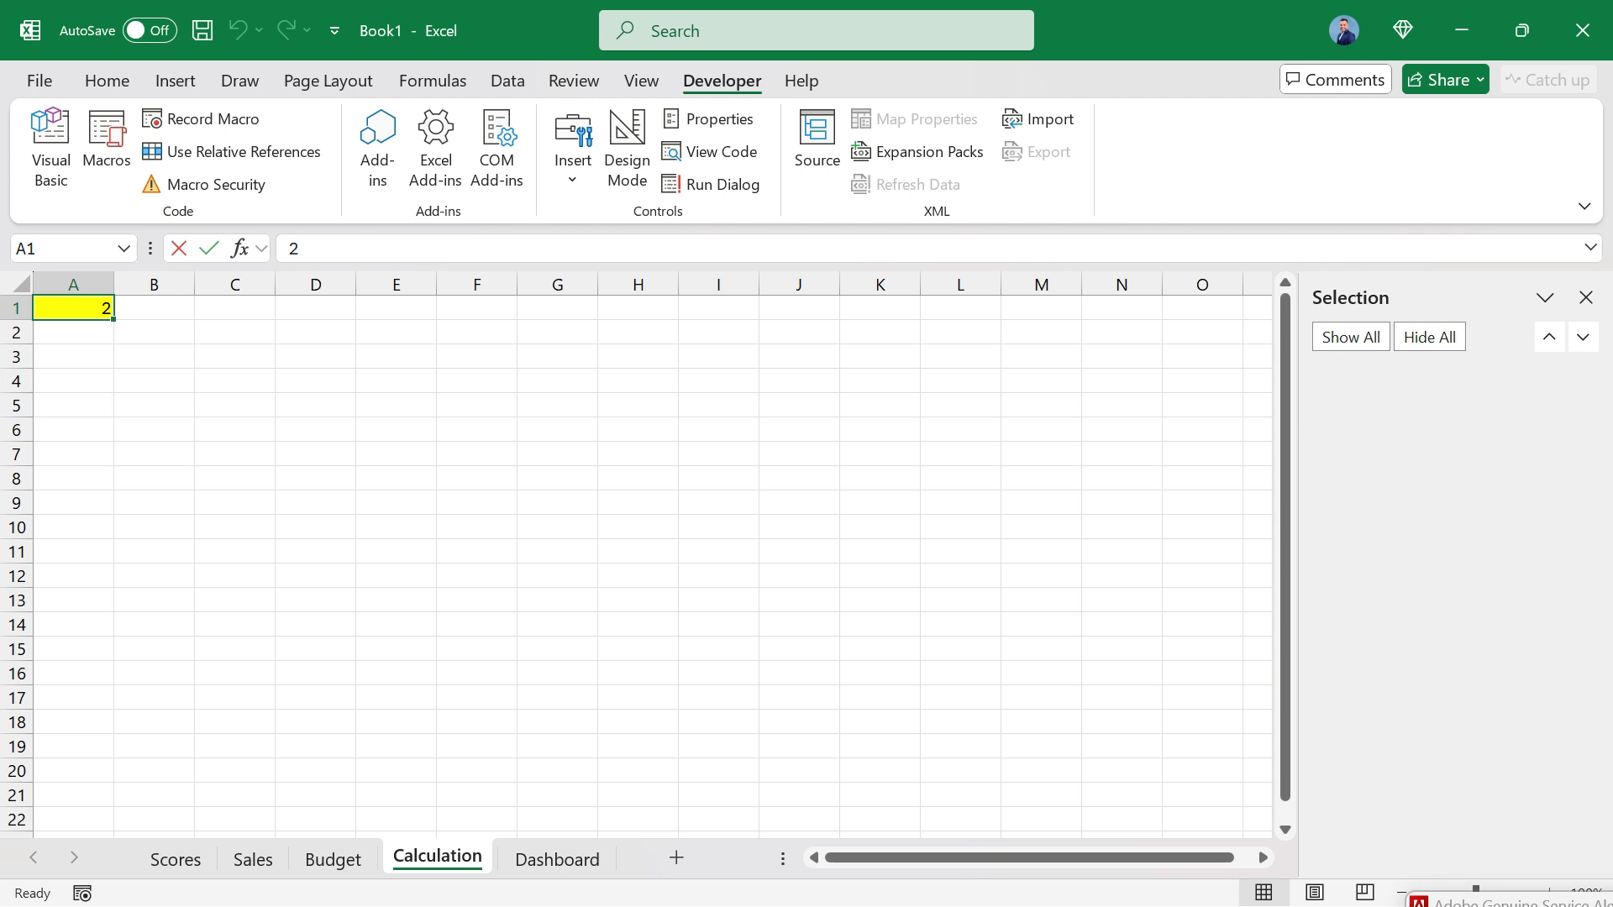
type("1")
key("Return")
left_click(557, 858)
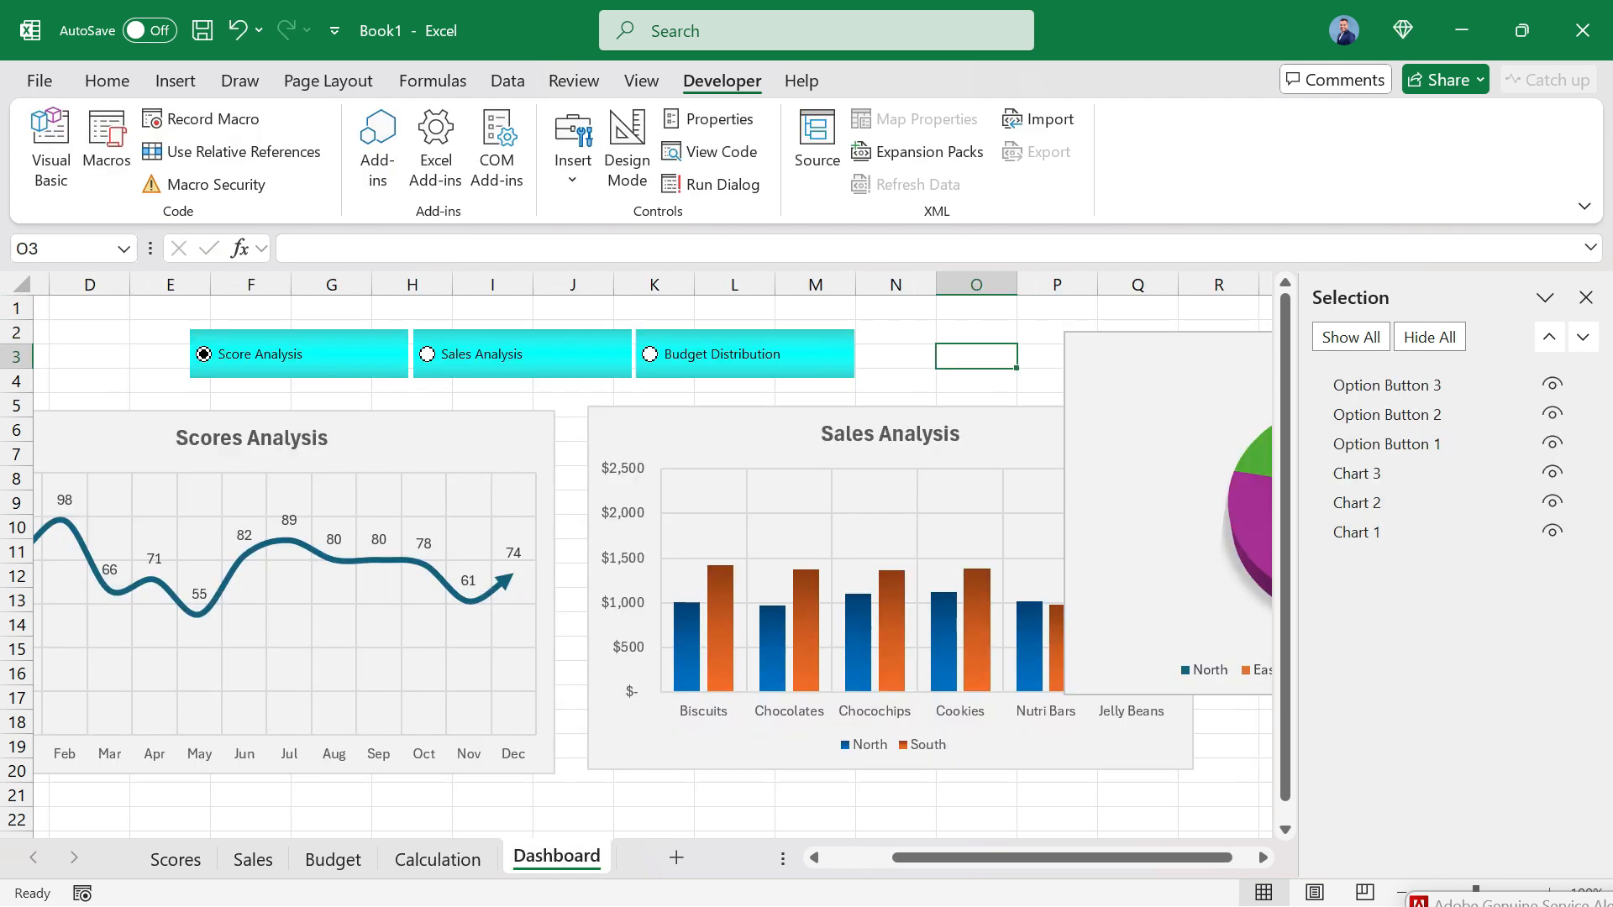
left_click(436, 438)
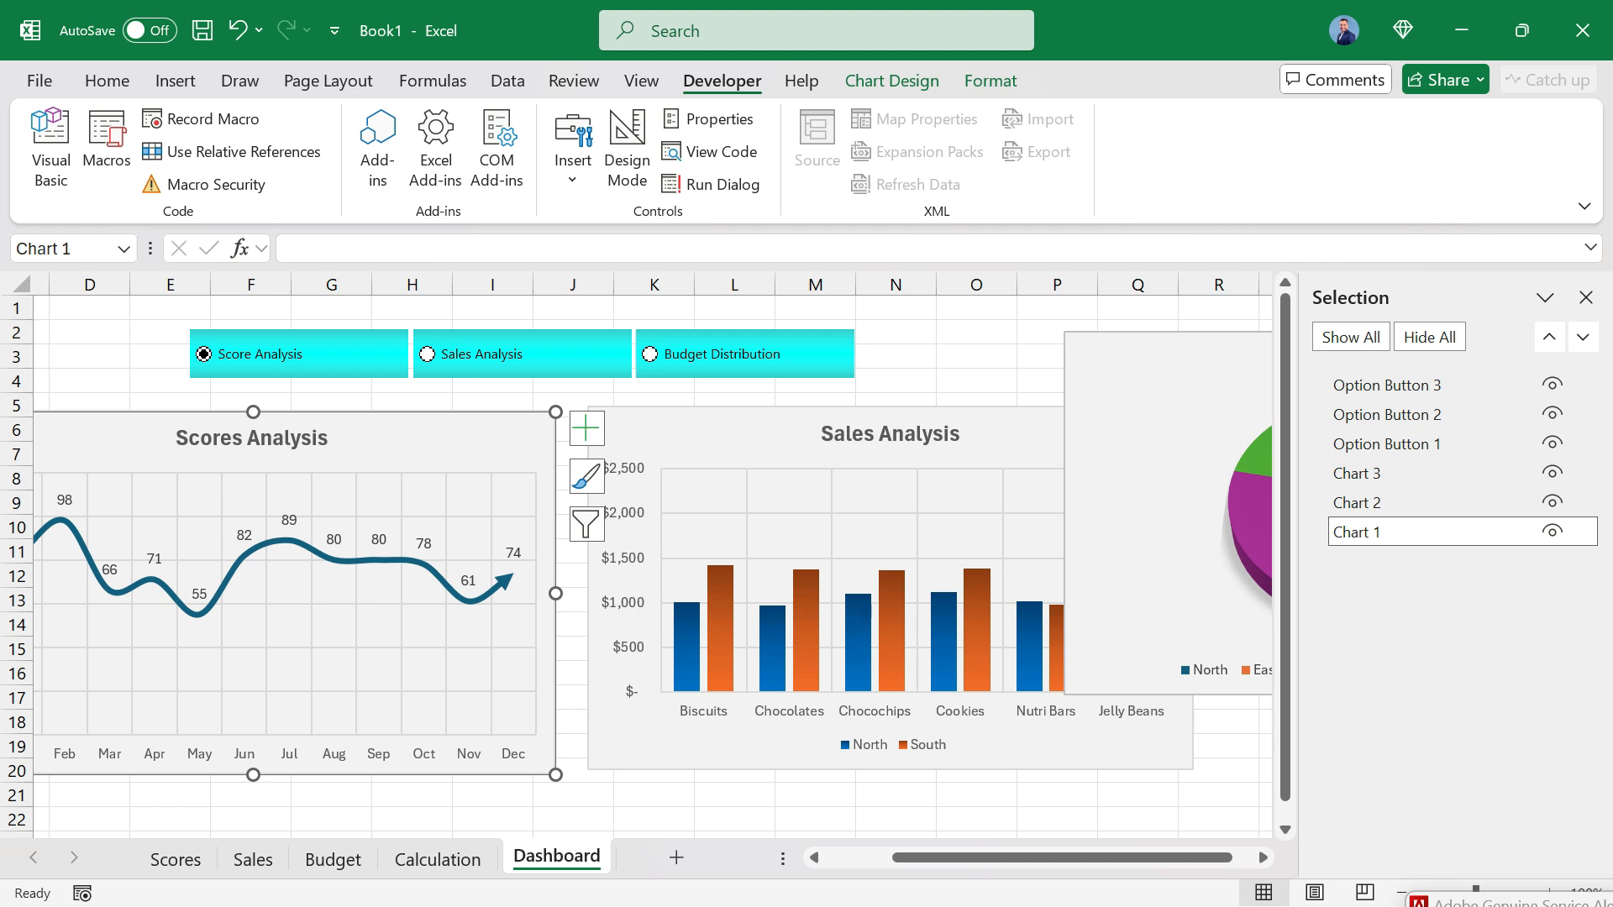
Check linked cell A1 on the Calculation sheet, then reopen the VBA editor from the Dashboard sheet.
left_click(437, 859)
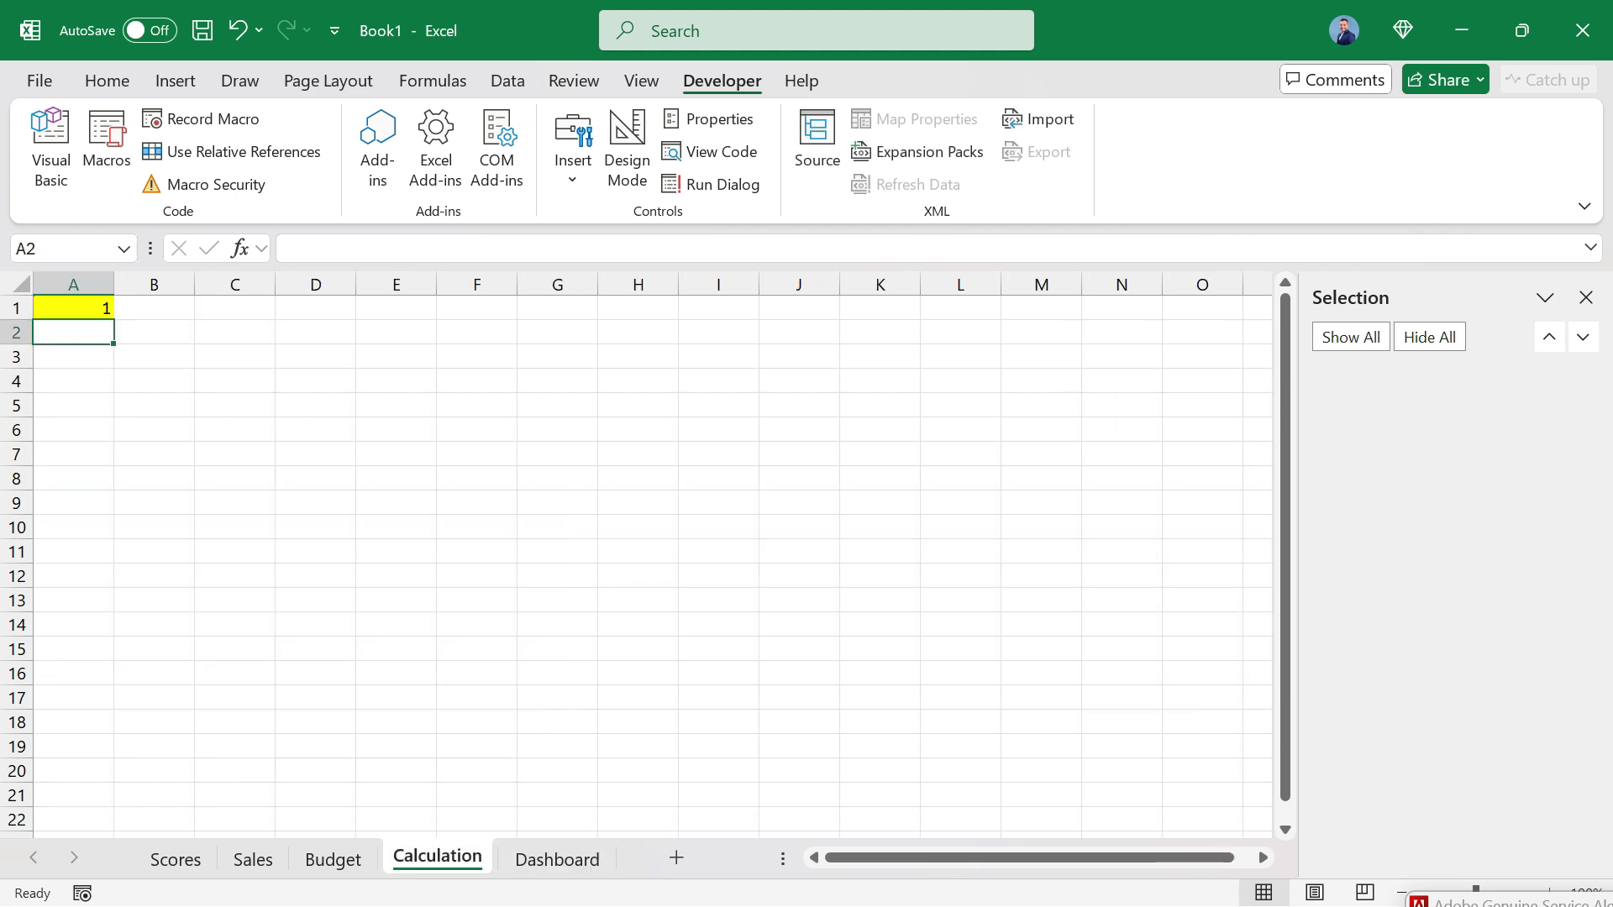
left_click(73, 309)
left_click(558, 859)
right_click(557, 859)
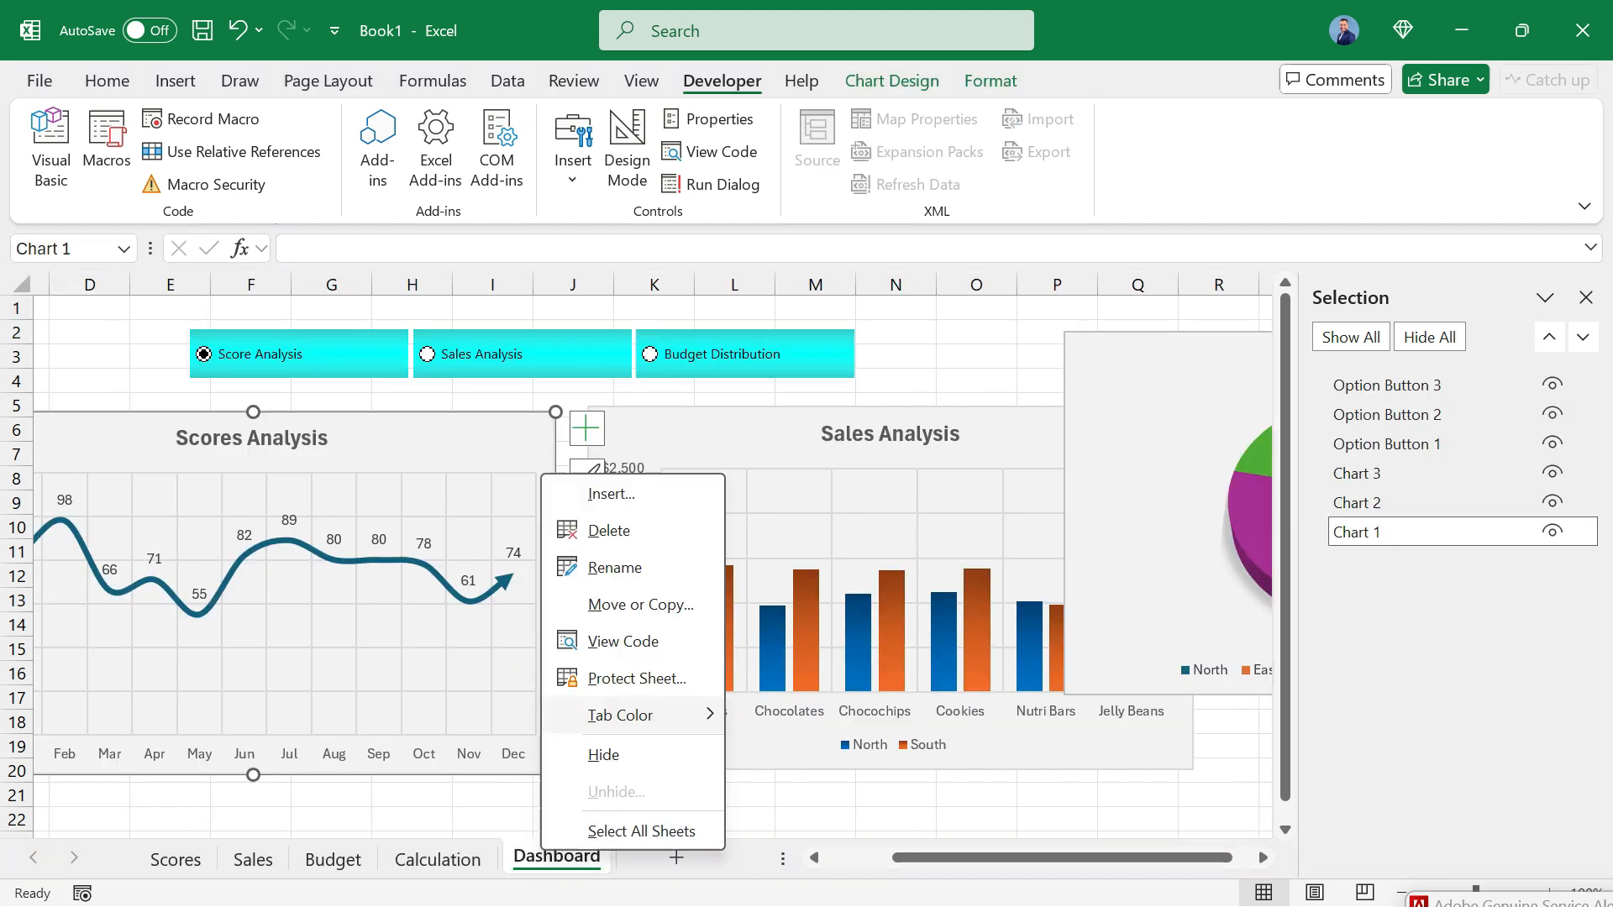
key("v")
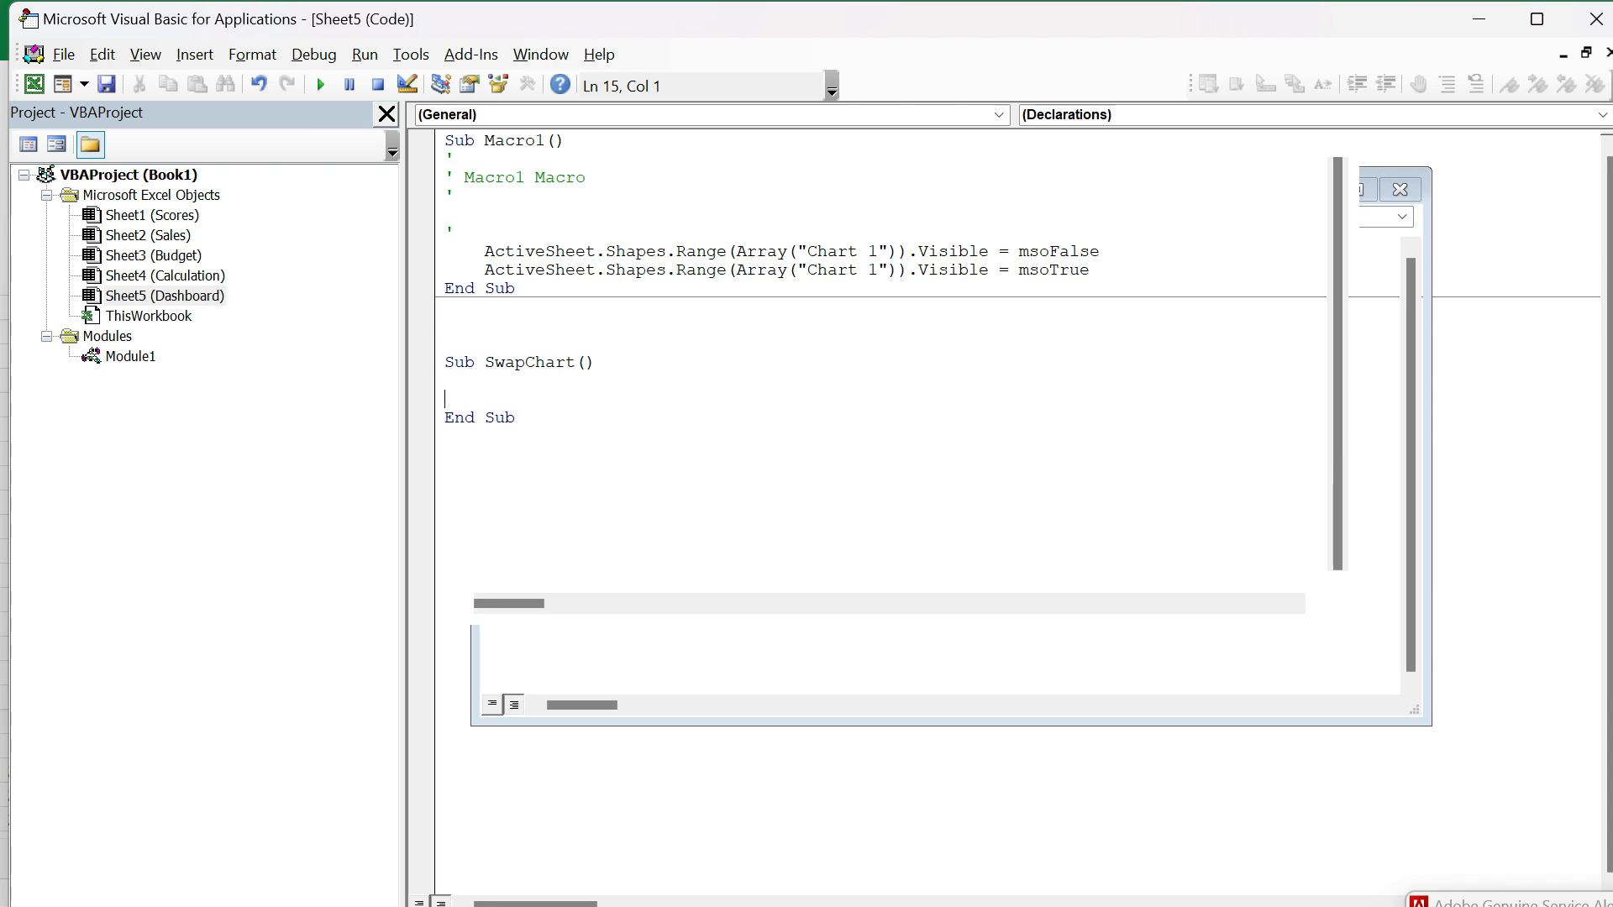
Add blank lines inside the SwapChart procedure in Module1 and copy Macro1's Chart 1 line that ends in msoFalse.
left_click(446, 382)
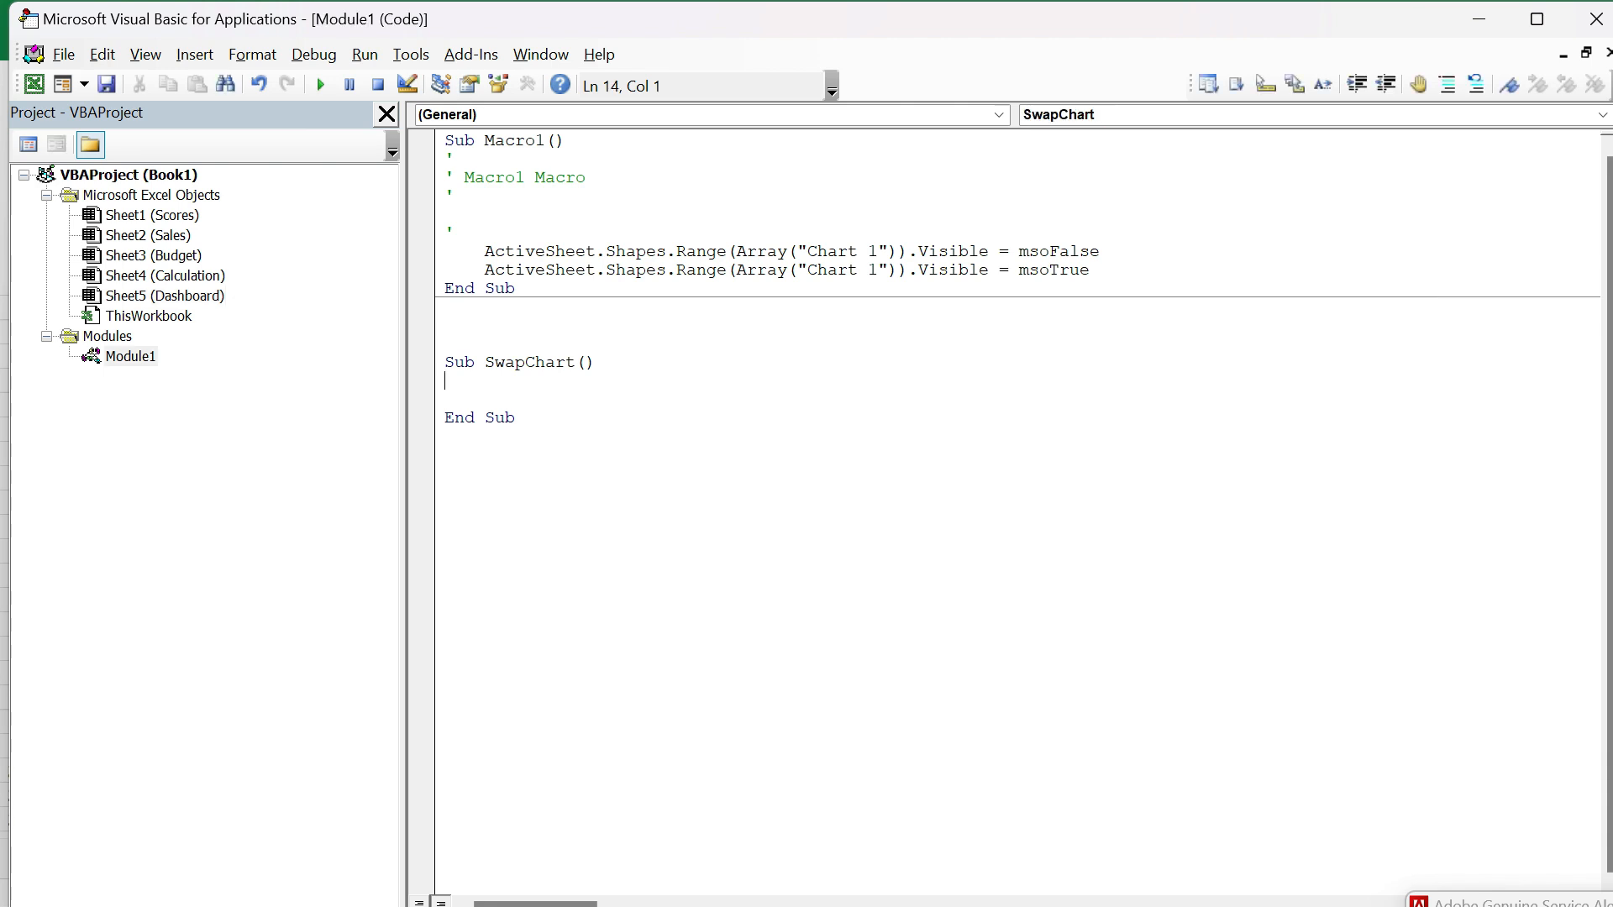
key("Return")
key("Return")
left_click_drag(485, 252, 1099, 252)
key("ctrl+c")
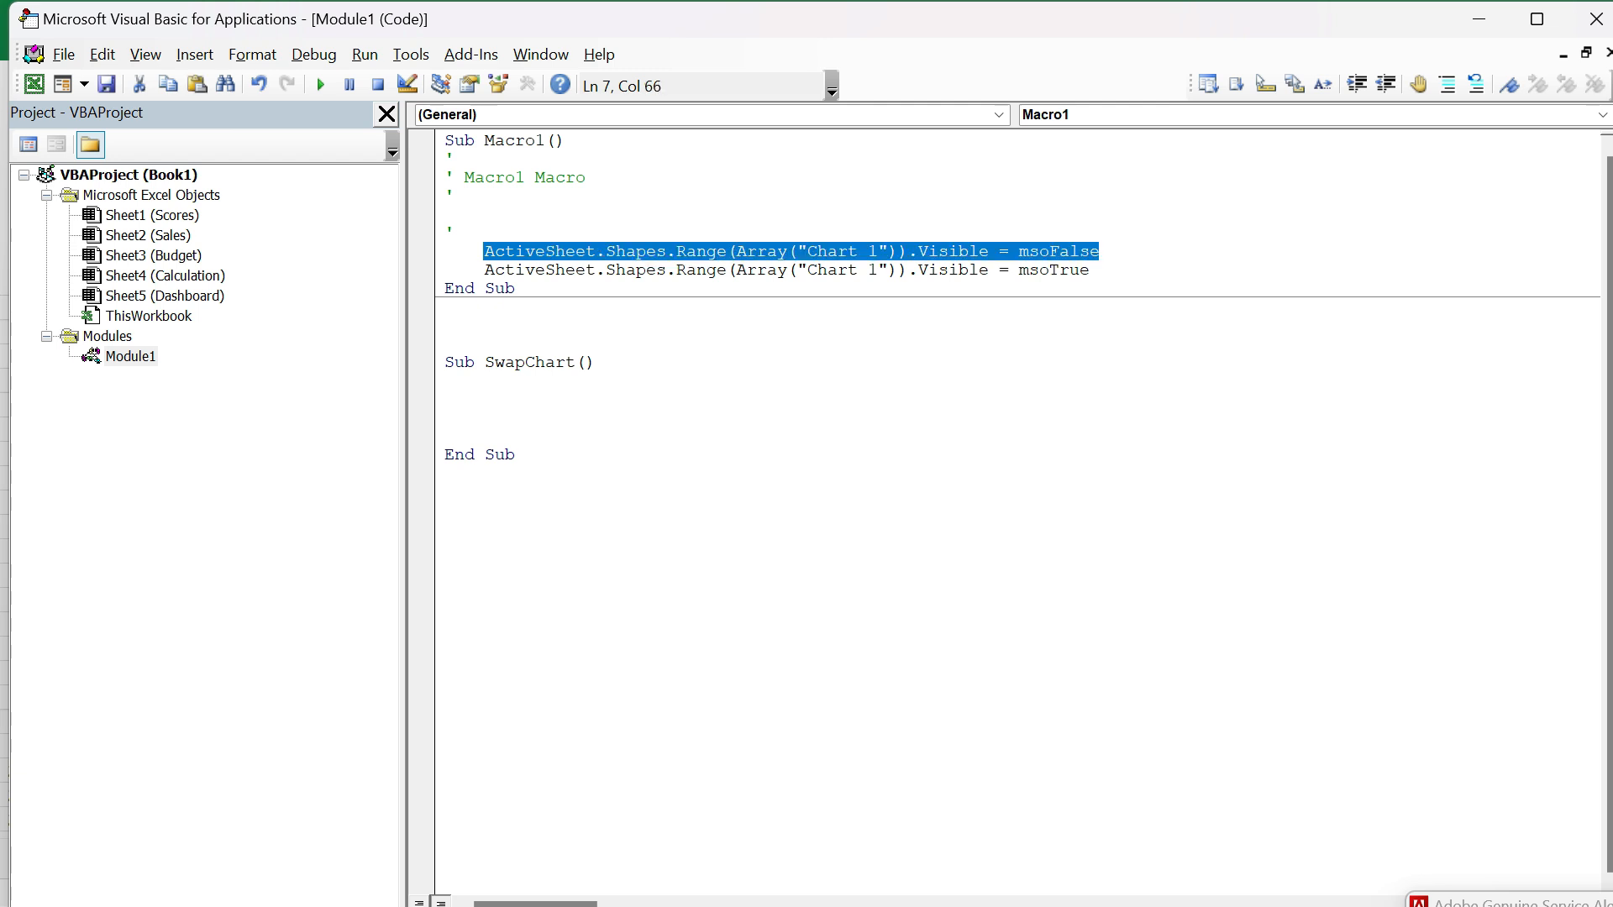
In SwapChart, write If Worksheets("Calculation").Range("A1") = 1 Then, with the copied Chart 1 visibility line beneath it.
left_click(447, 399)
type("if w")
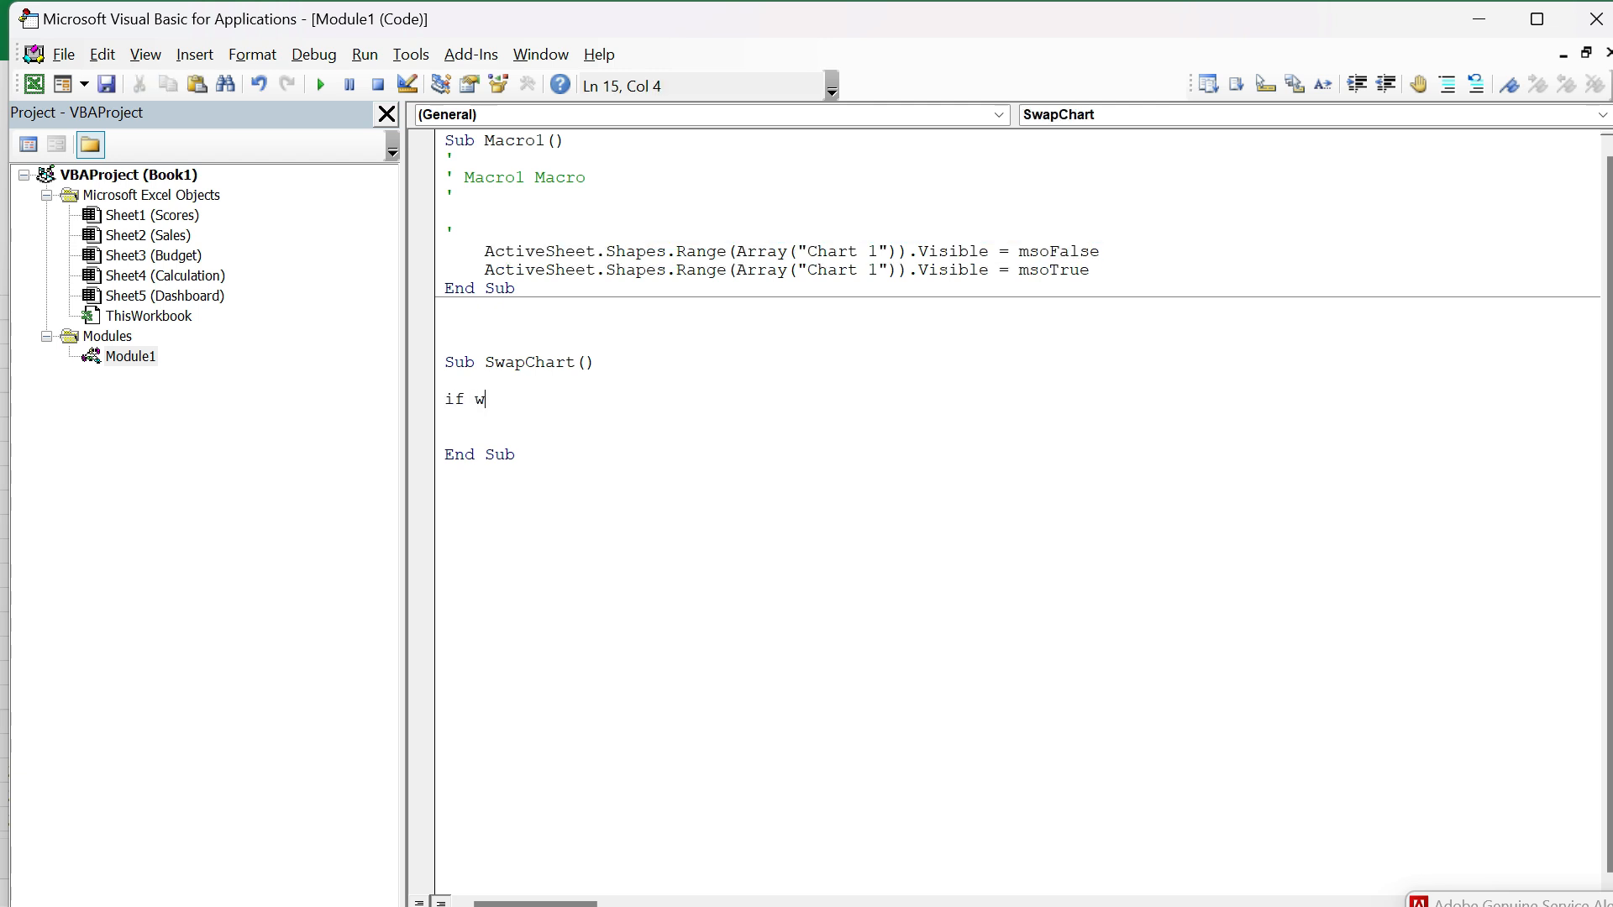
type("orksheets(\"Calc")
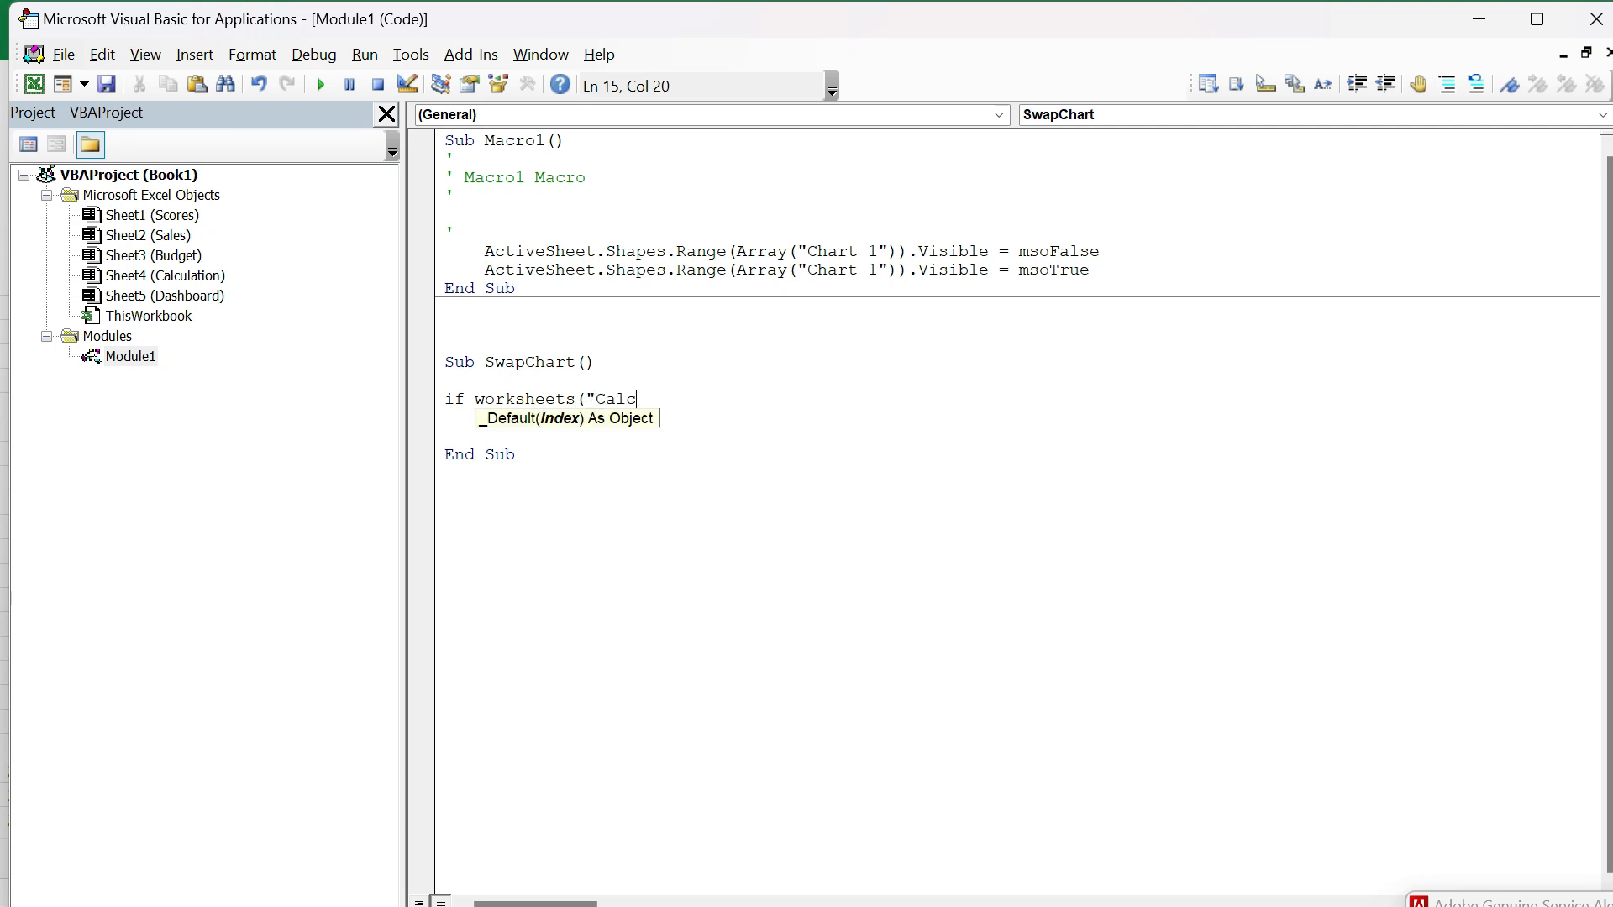
type("ulation\").")
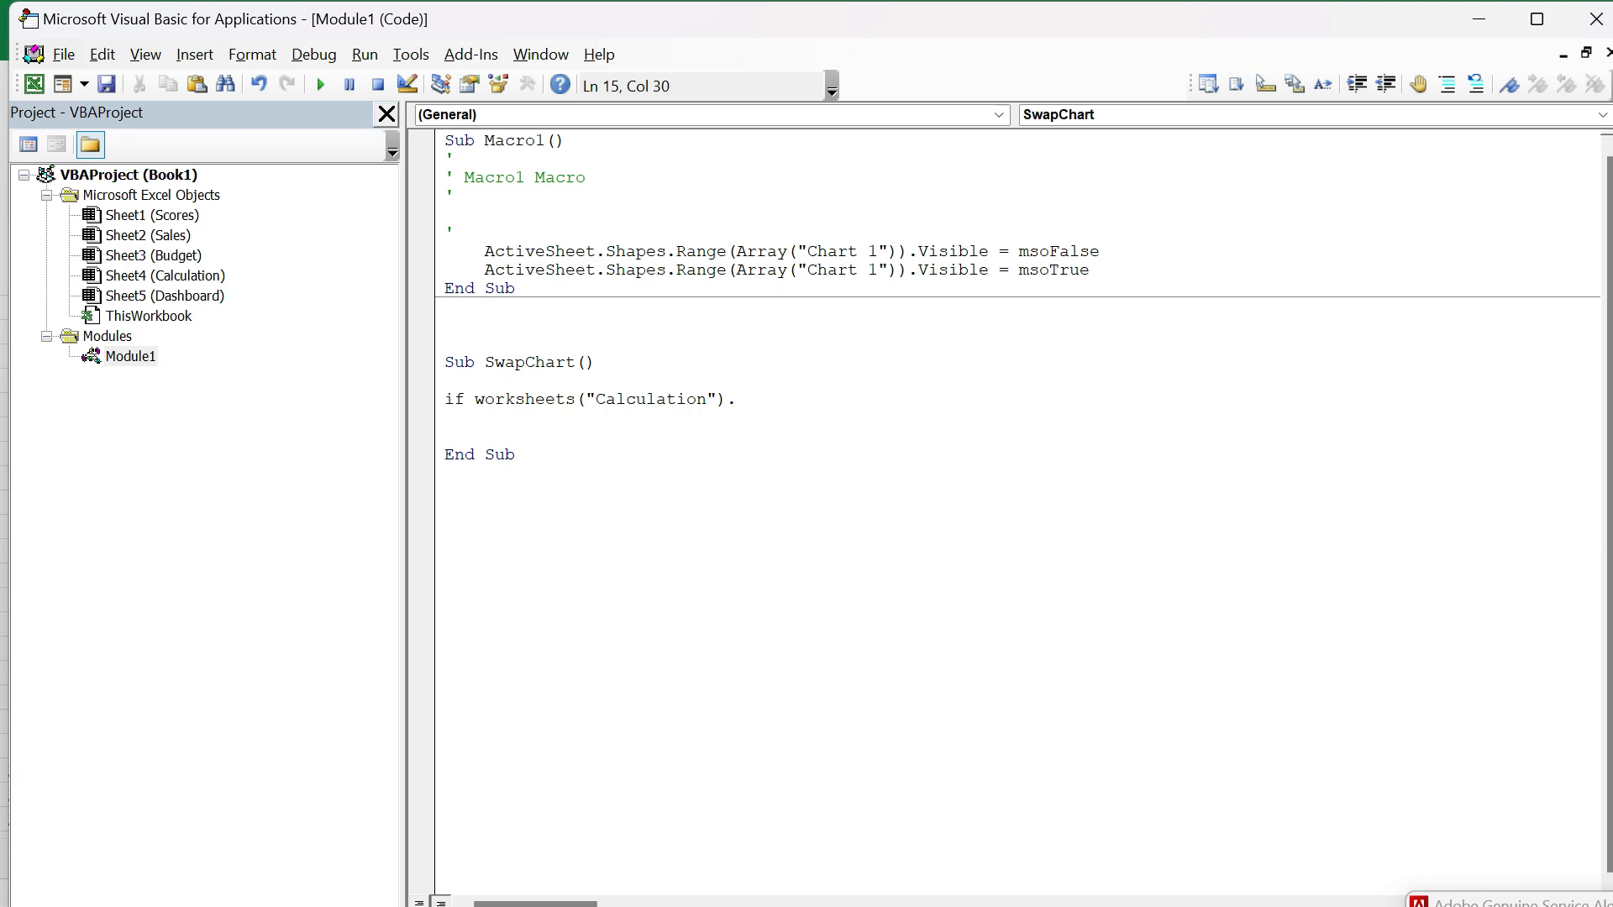
type("Range(\"A1\")=1 then")
key("Return")
key("ctrl+v")
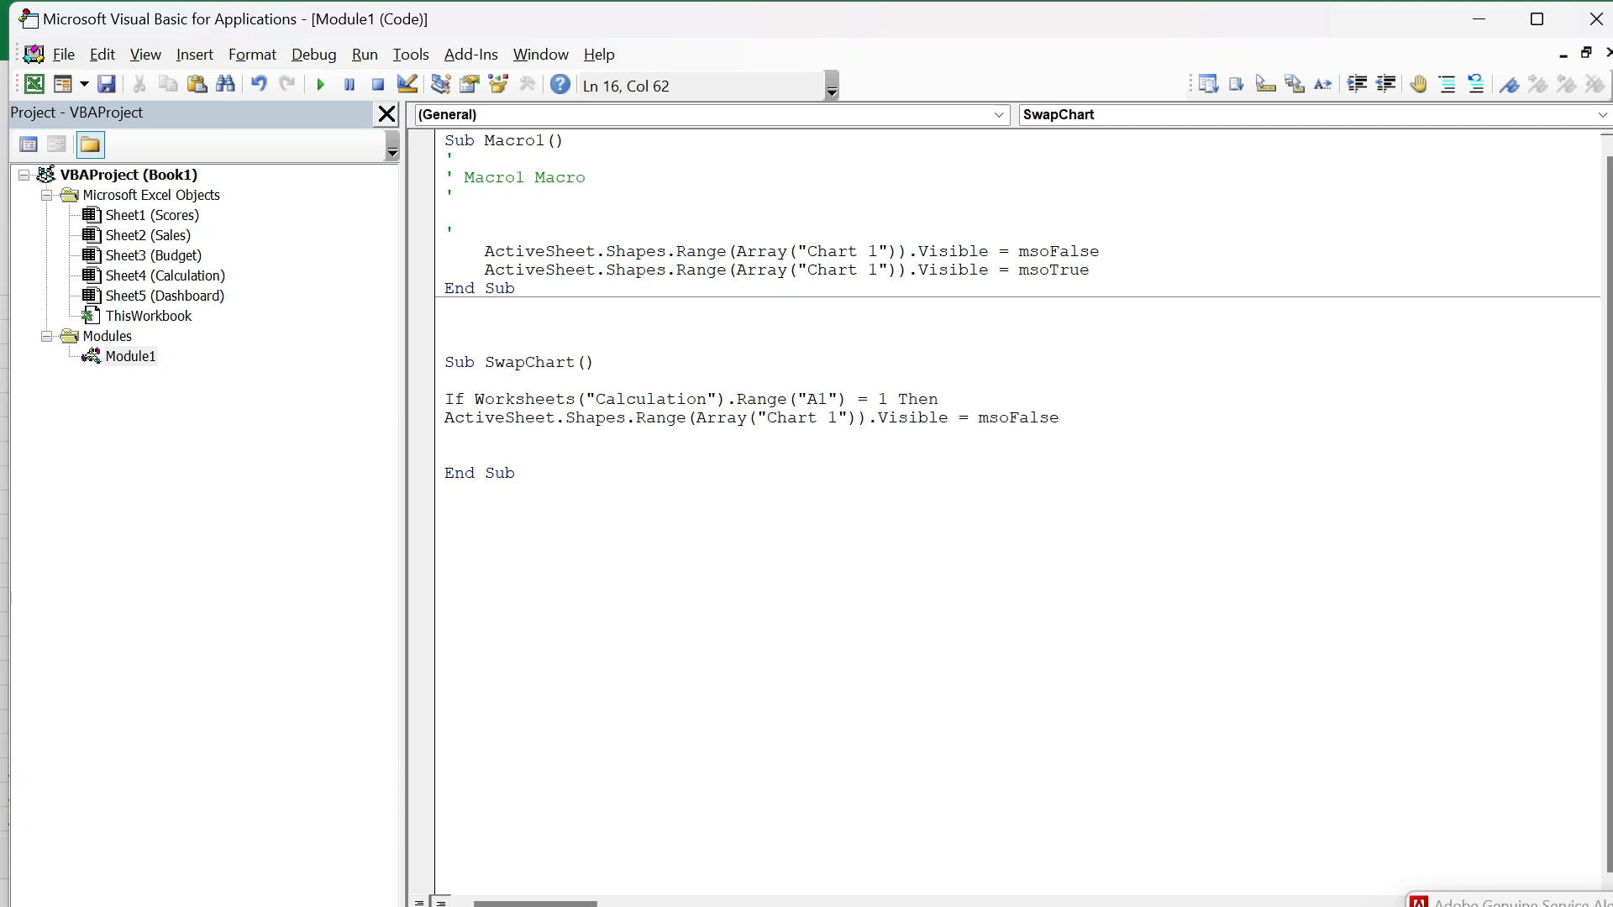
Simplify the pasted line in SwapChart to ActiveSheet.Shapes("Chart 1").Visible = msoTrue.
left_click_drag(636, 419, 1059, 418)
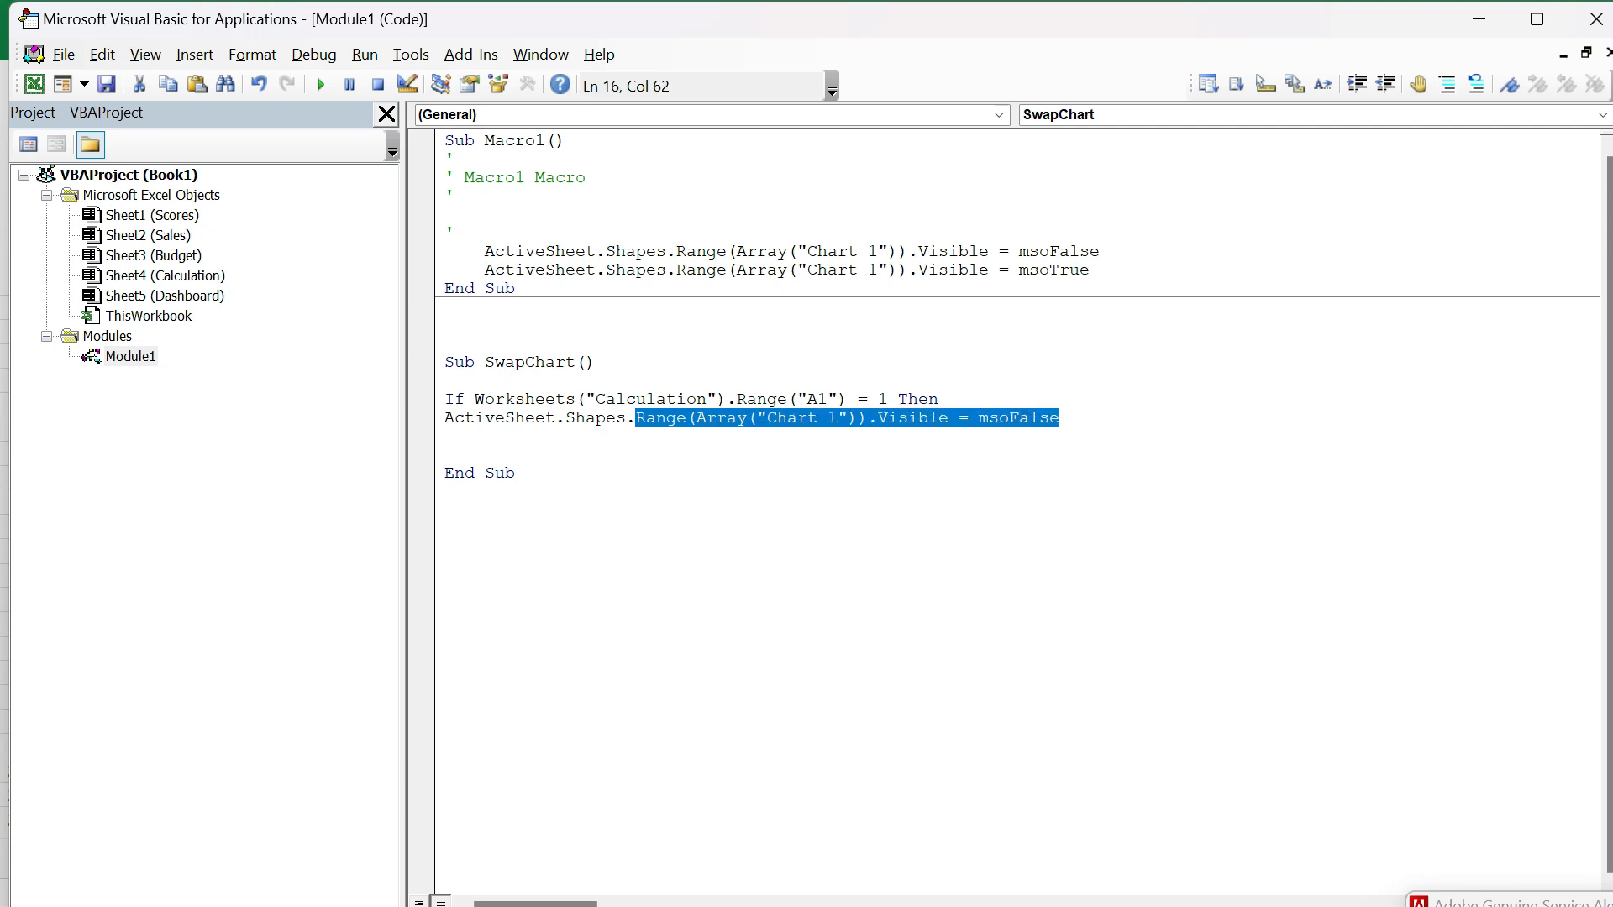
left_click(445, 492)
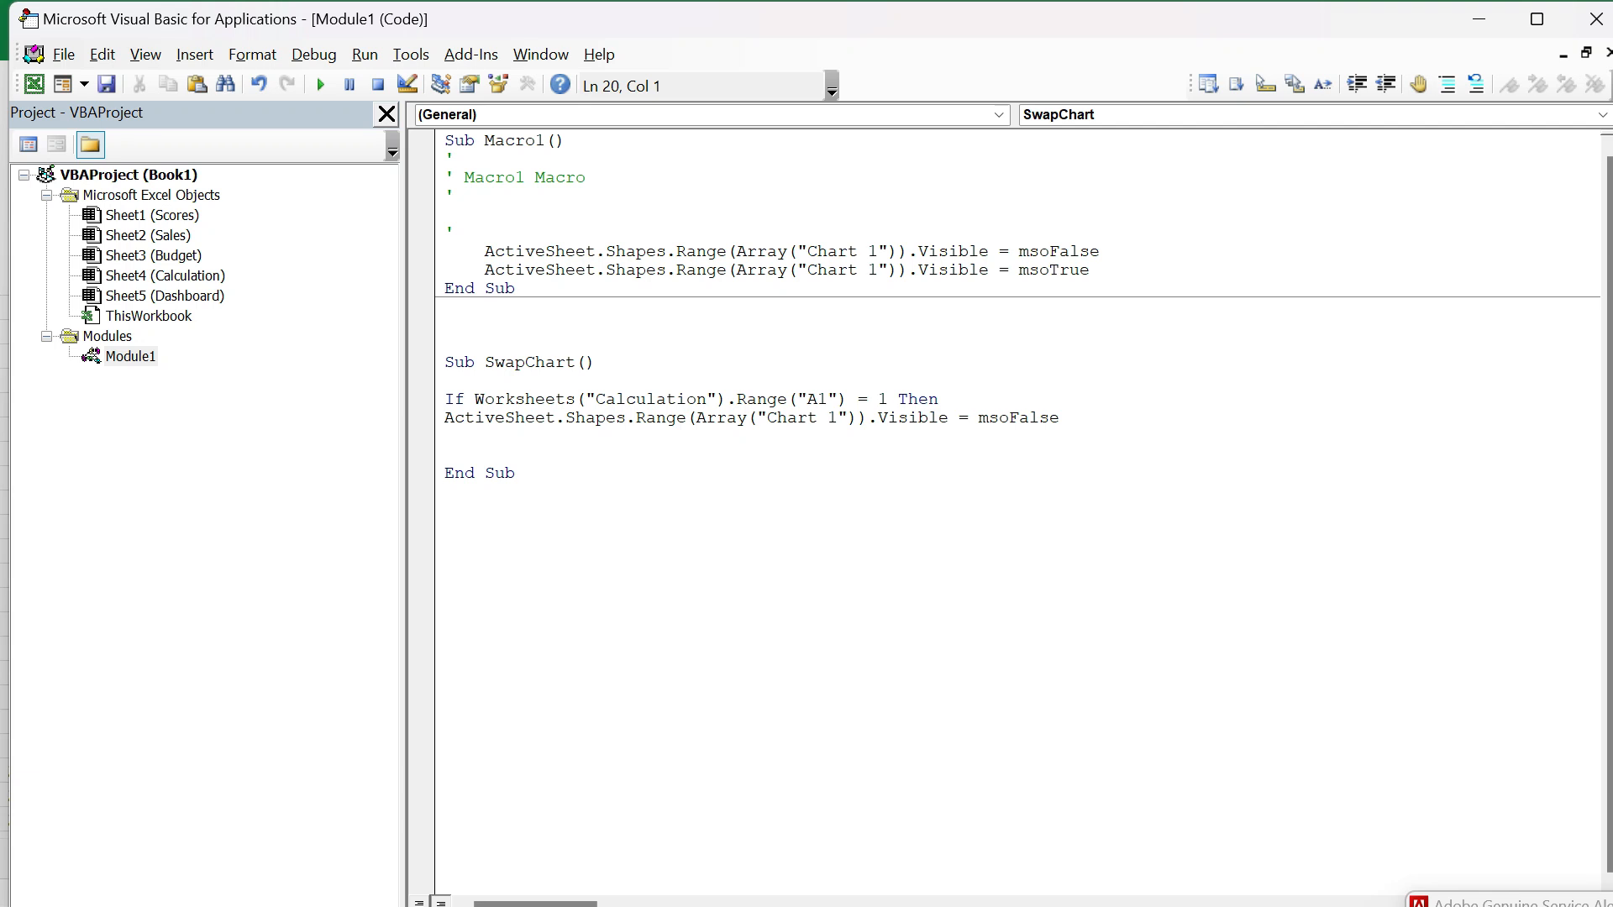
left_click(728, 419)
left_click_drag(626, 419, 746, 420)
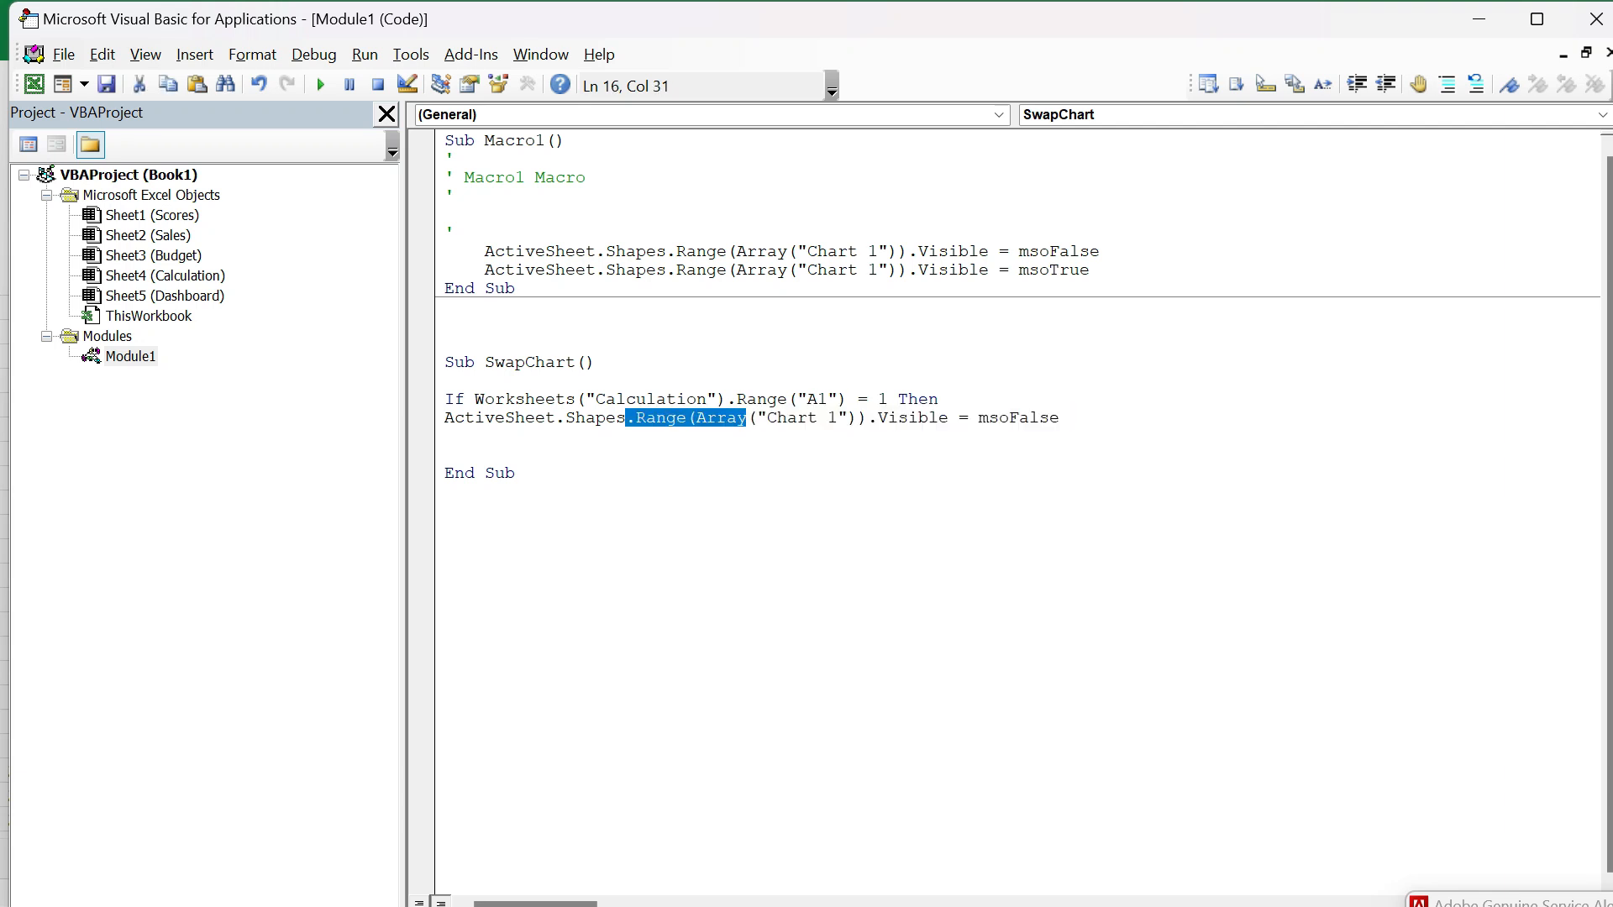
key("Delete")
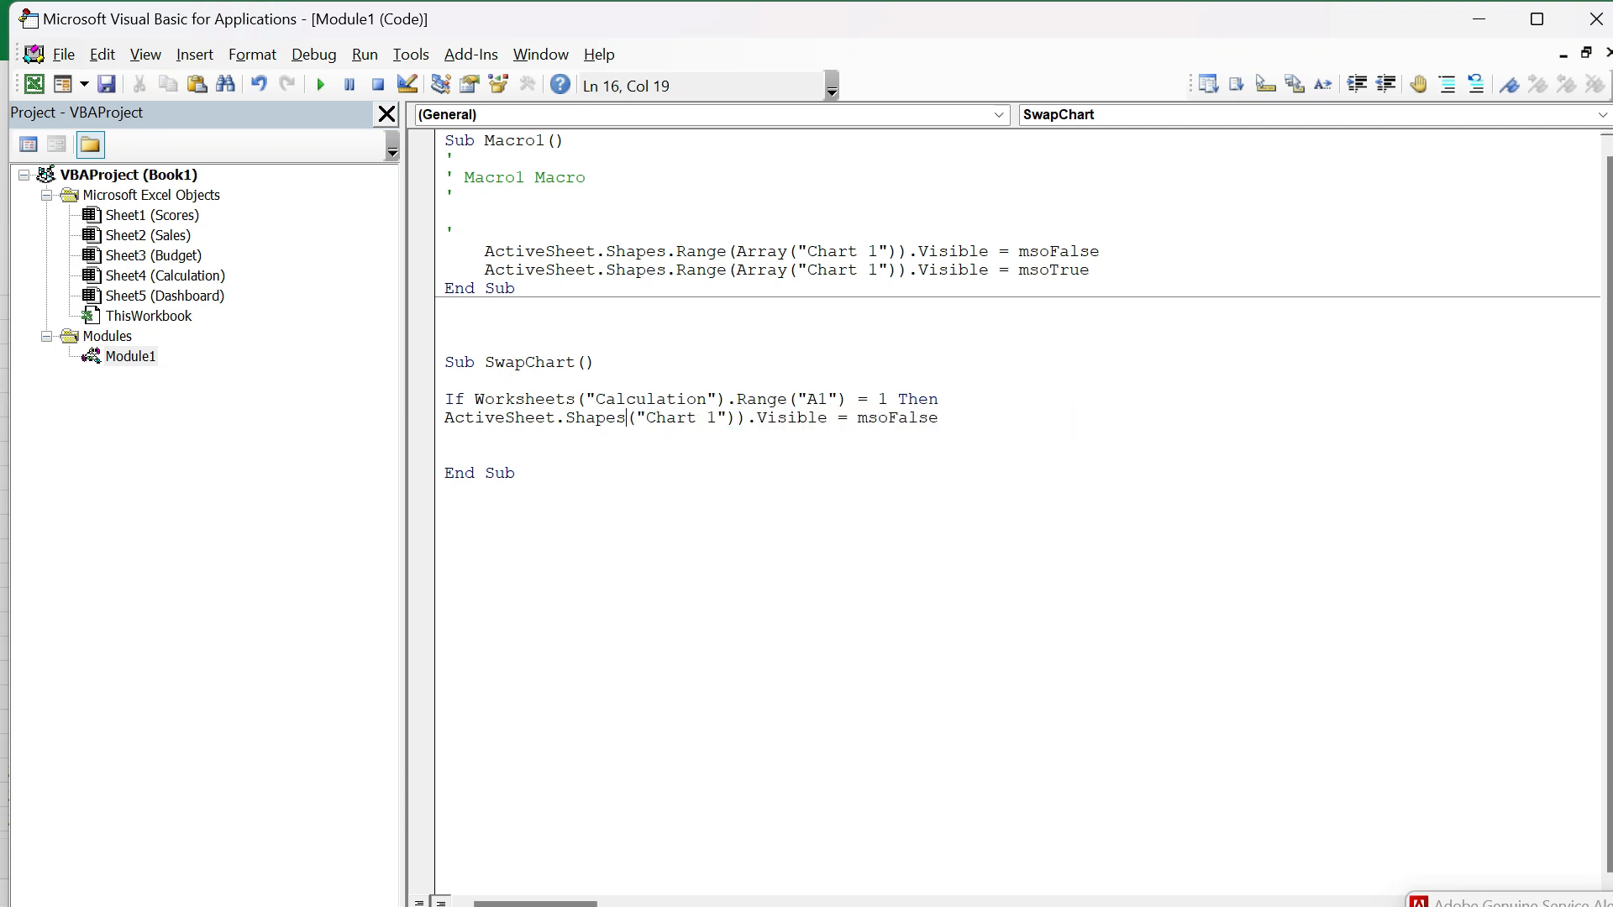
left_click(747, 418)
key("BackSpace")
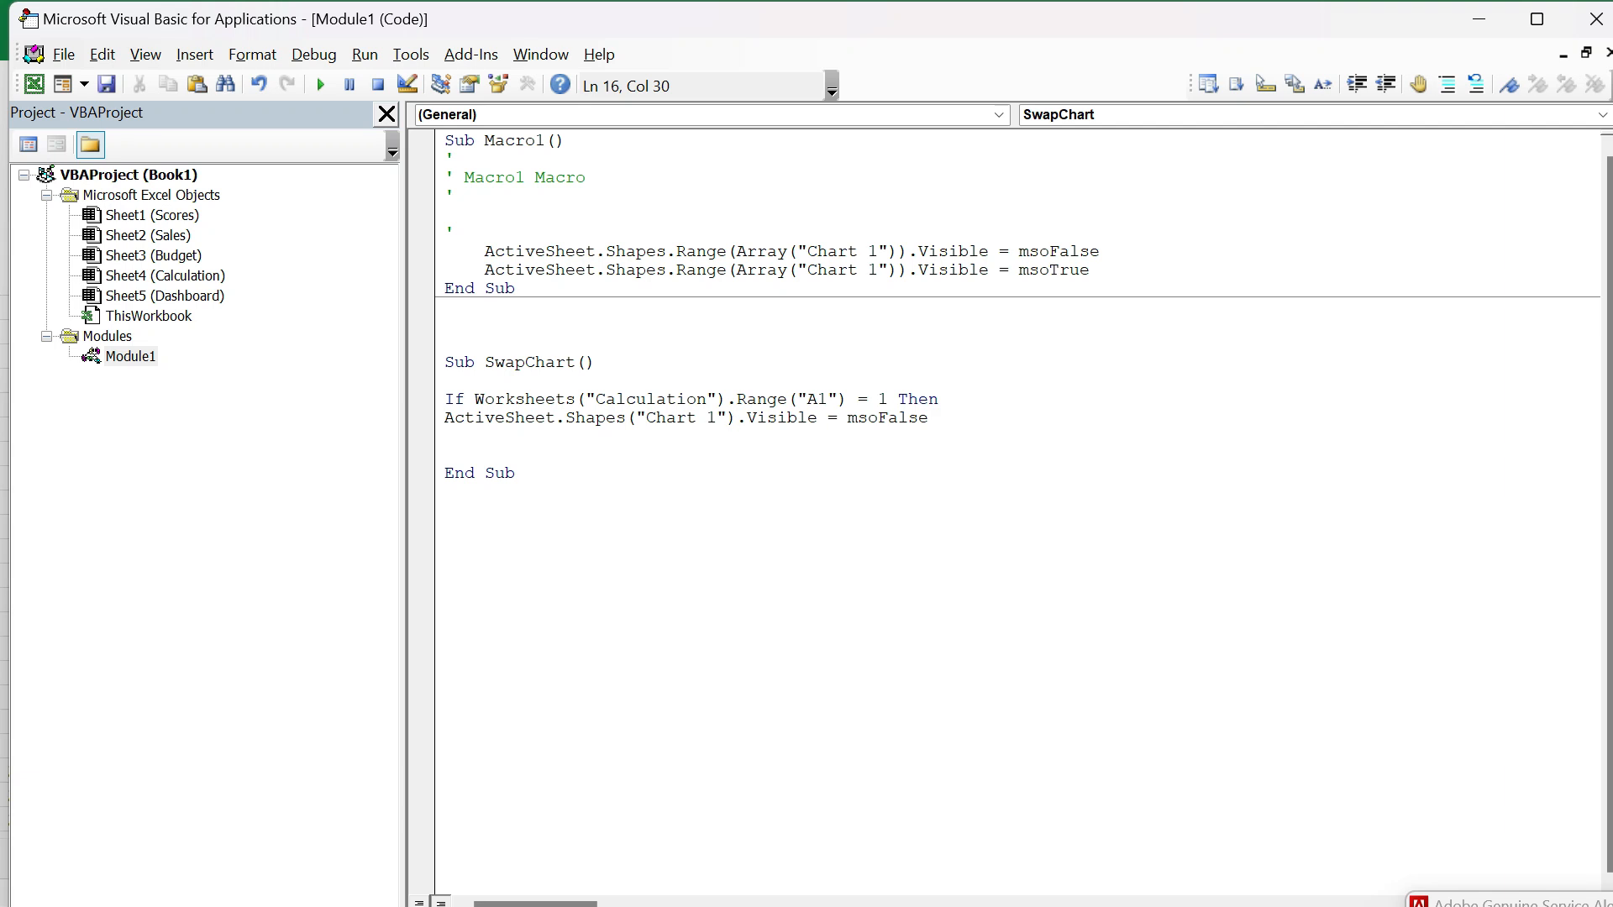
left_click_drag(877, 418, 929, 419)
type("true")
Duplicate the Chart 1 visibility line twice below itself in the If block.
left_click(445, 492)
left_click(439, 419)
left_click(447, 436)
key("ctrl+v")
key("ctrl+v")
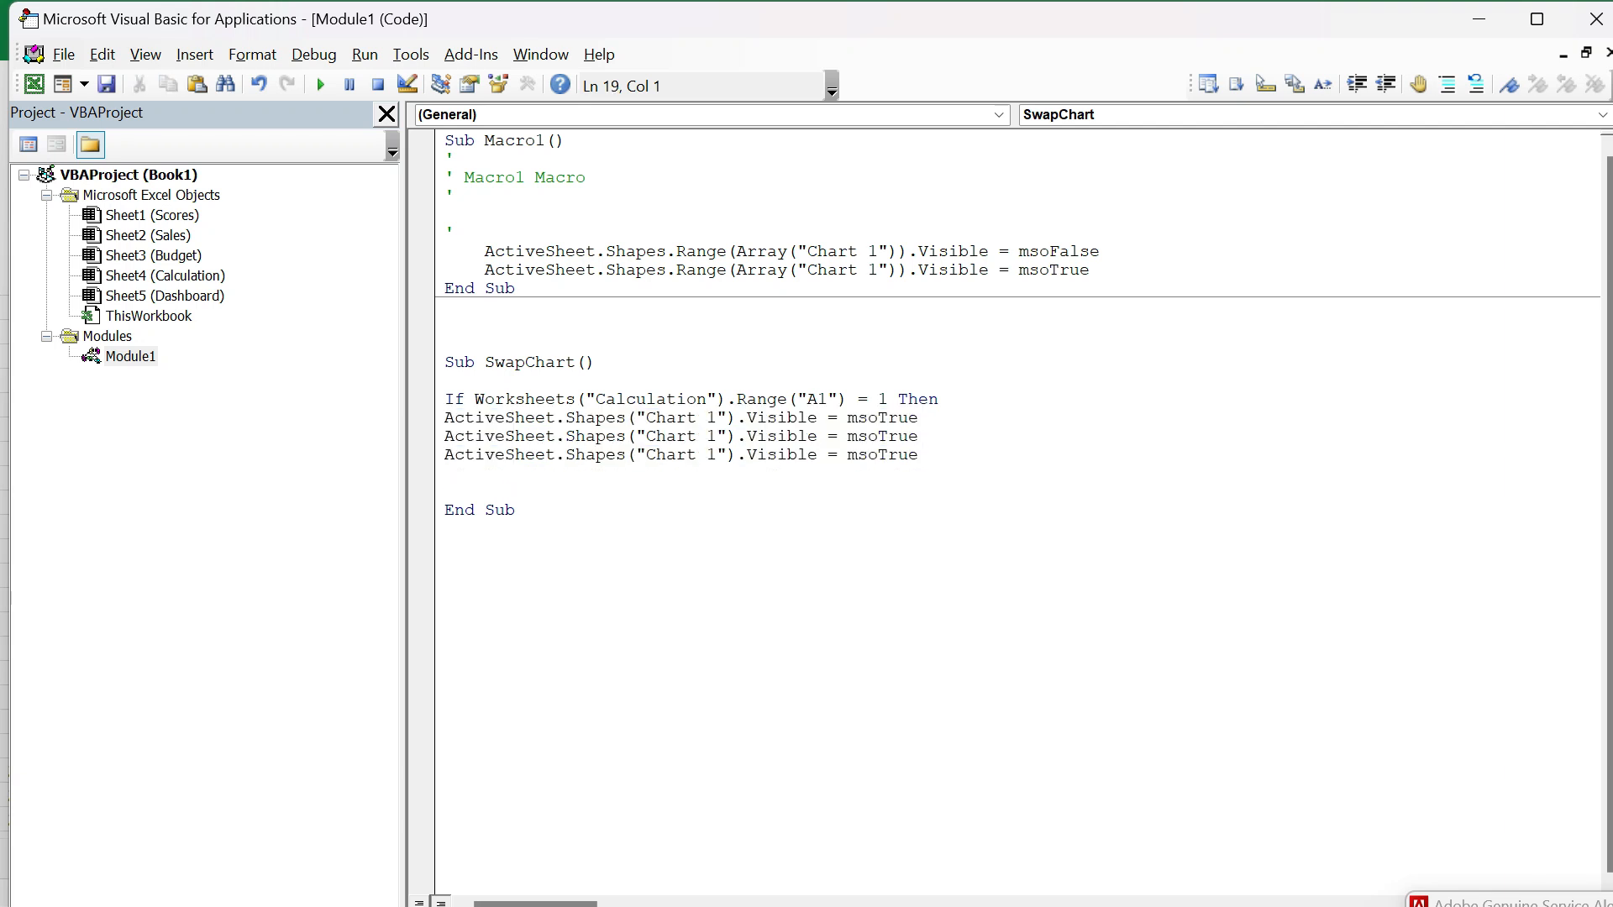
Change the second visibility line in the If block to Chart 2 with the value msoFalse.
left_click(717, 436)
key("BackSpace")
type("2")
left_click_drag(878, 436, 918, 436)
type("false")
Change the third visibility line in the If block to Chart 3, reusing the msoFalse value.
key("ctrl+shift+Left")
key("ctrl+c")
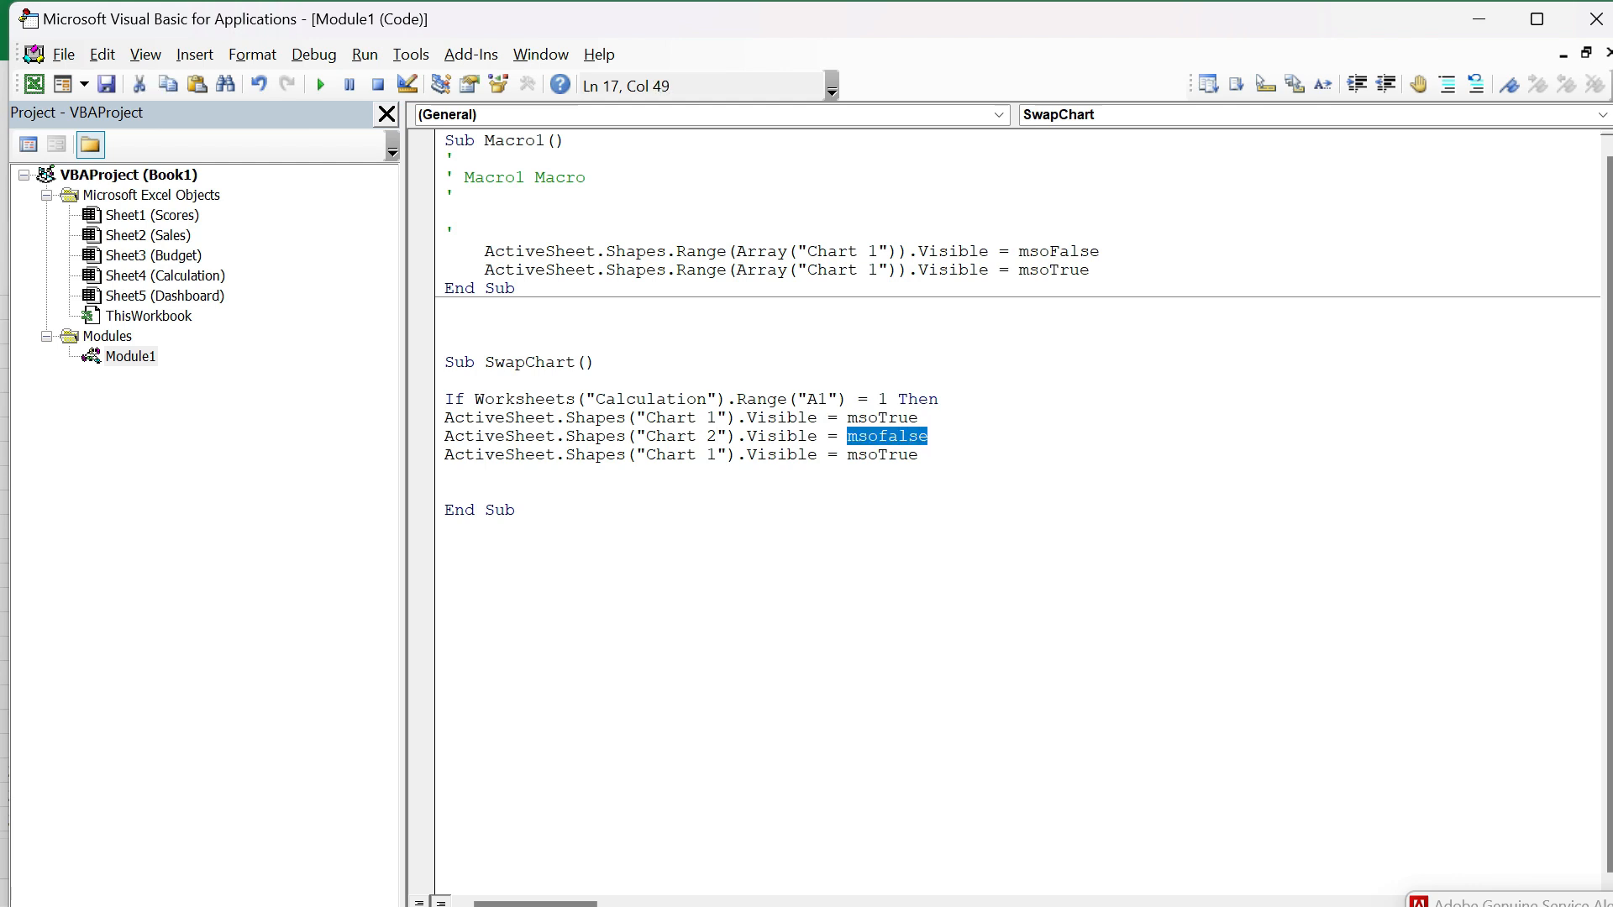
key("Down")
key("ctrl+shift+Left")
key("ctrl+v")
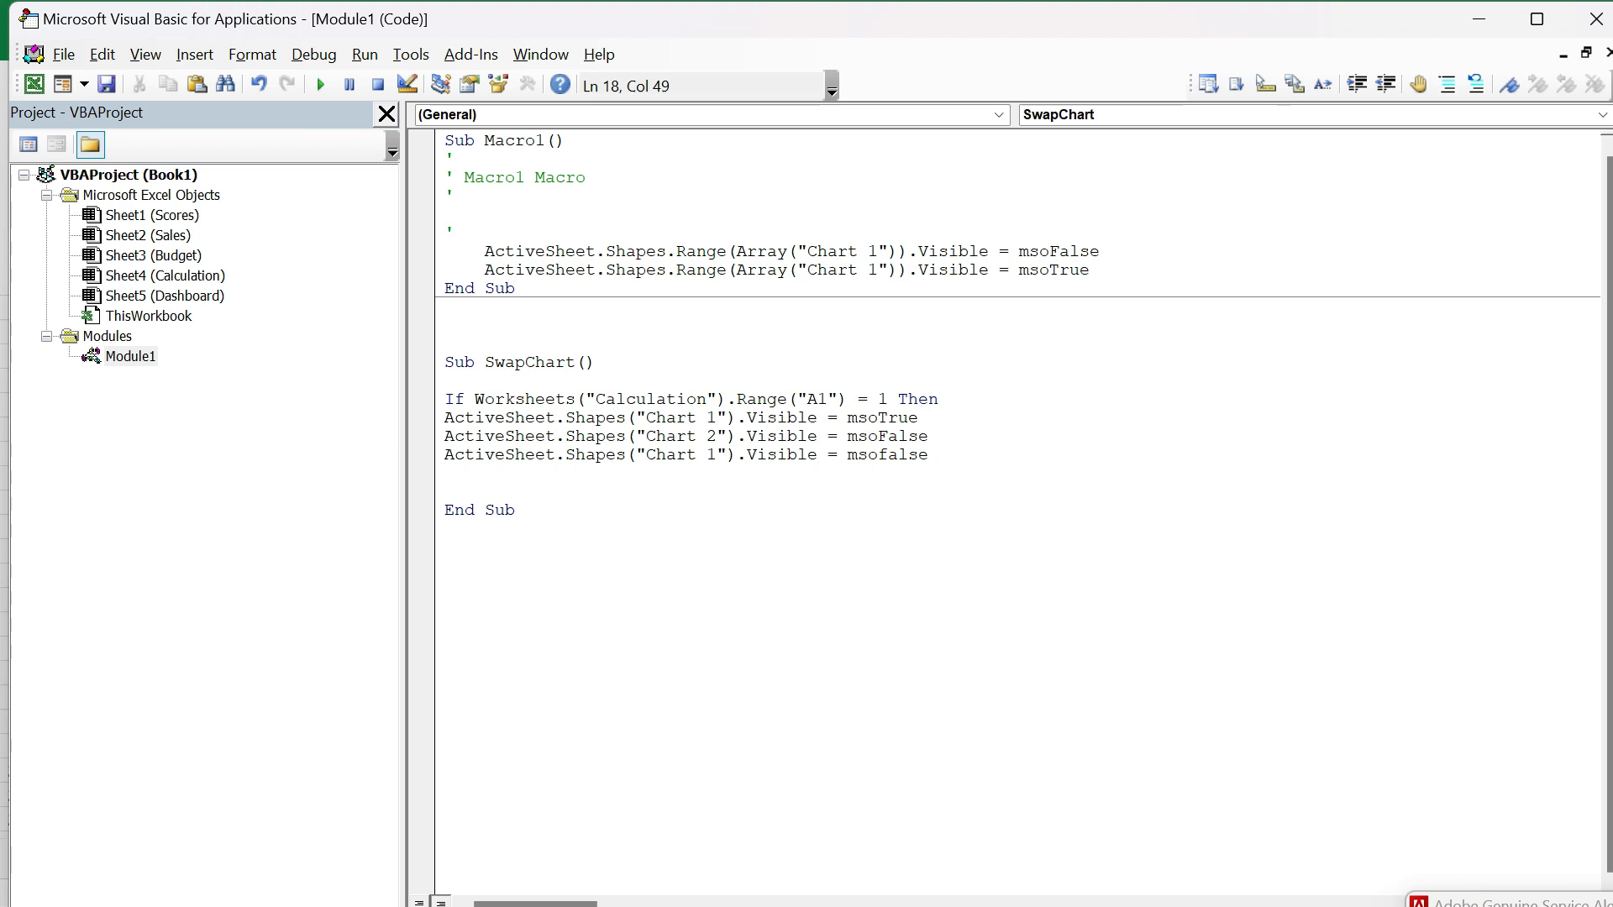
left_click(718, 455)
key("BackSpace")
type("3")
Copy the whole If block and paste it below as an ElseIf branch in SwapChart.
left_click_drag(445, 399, 931, 456)
key("ctrl+c")
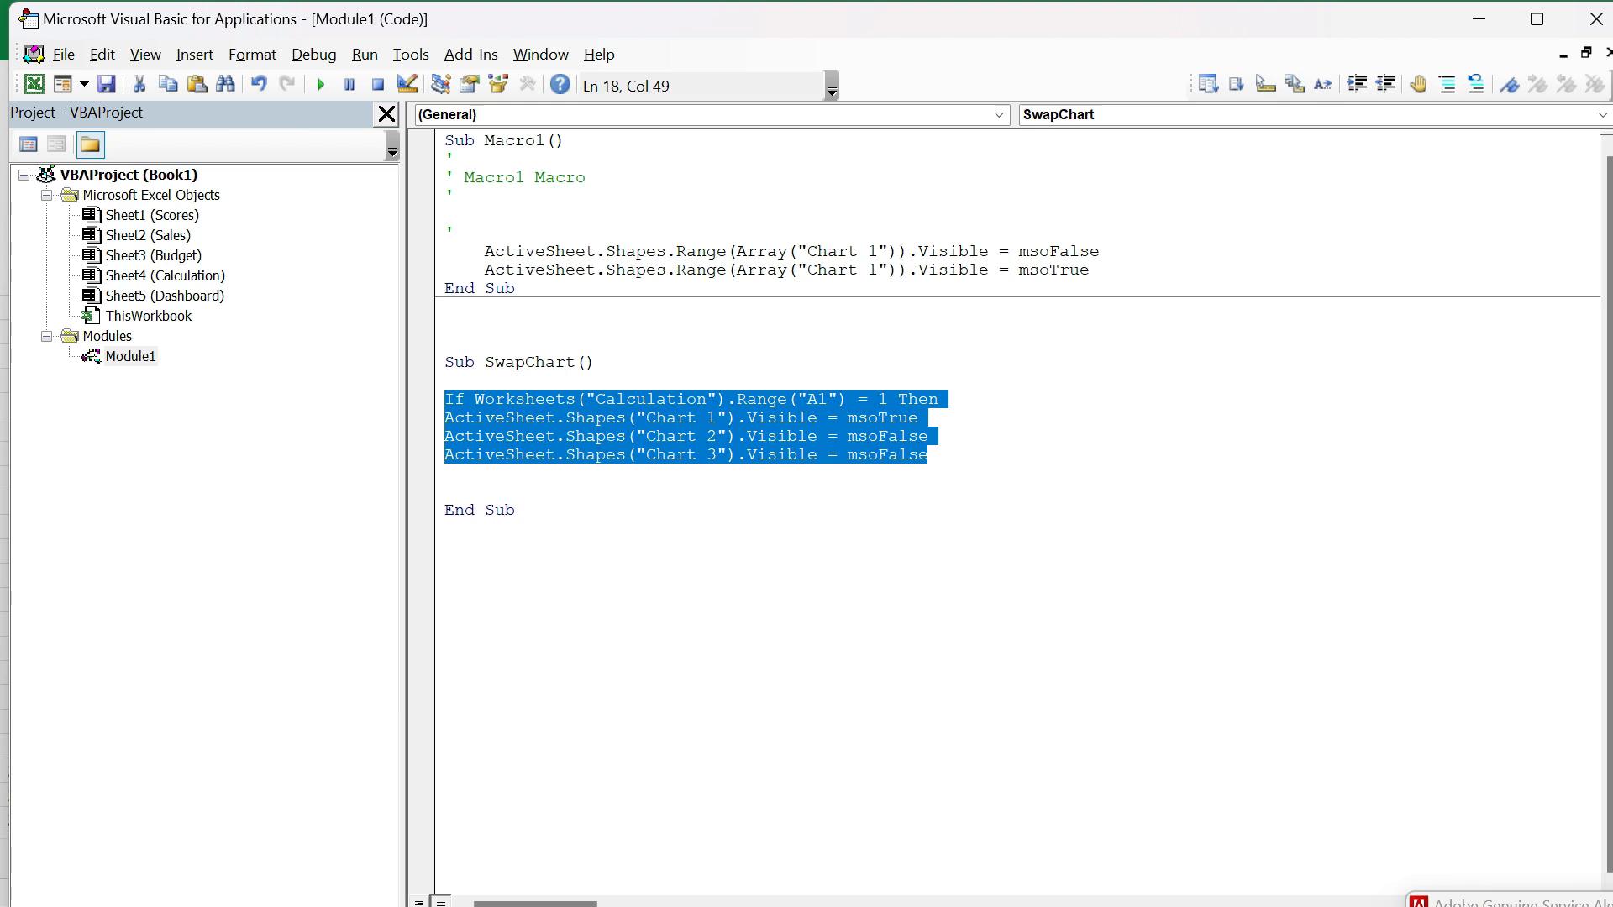
left_click(445, 473)
key("Return")
key("Return")
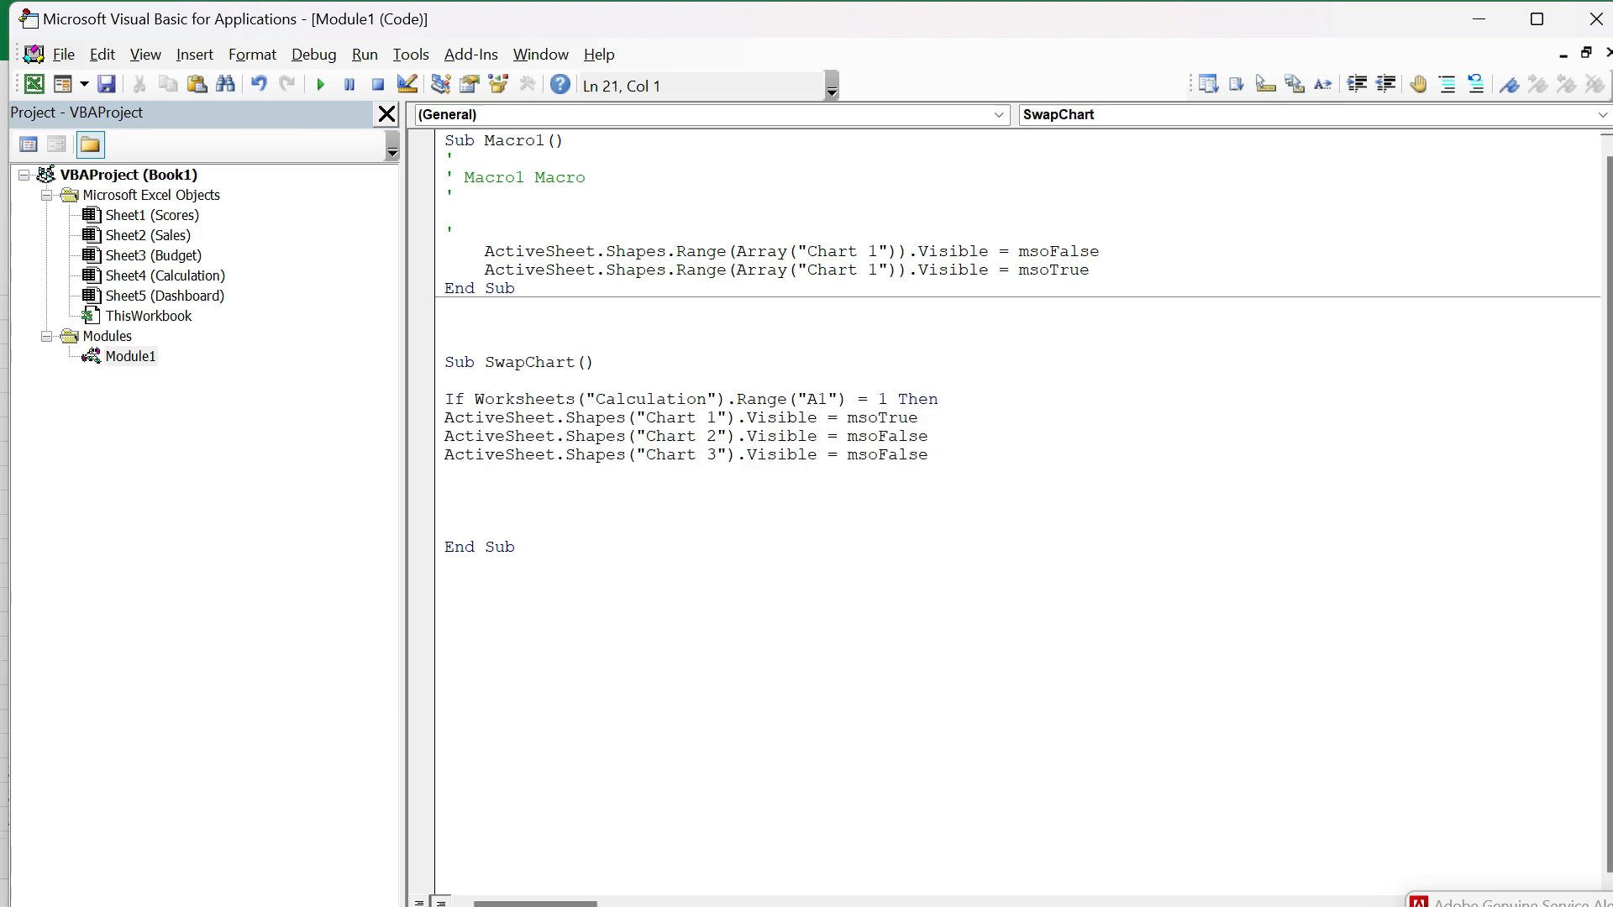
type("else")
key("ctrl+v")
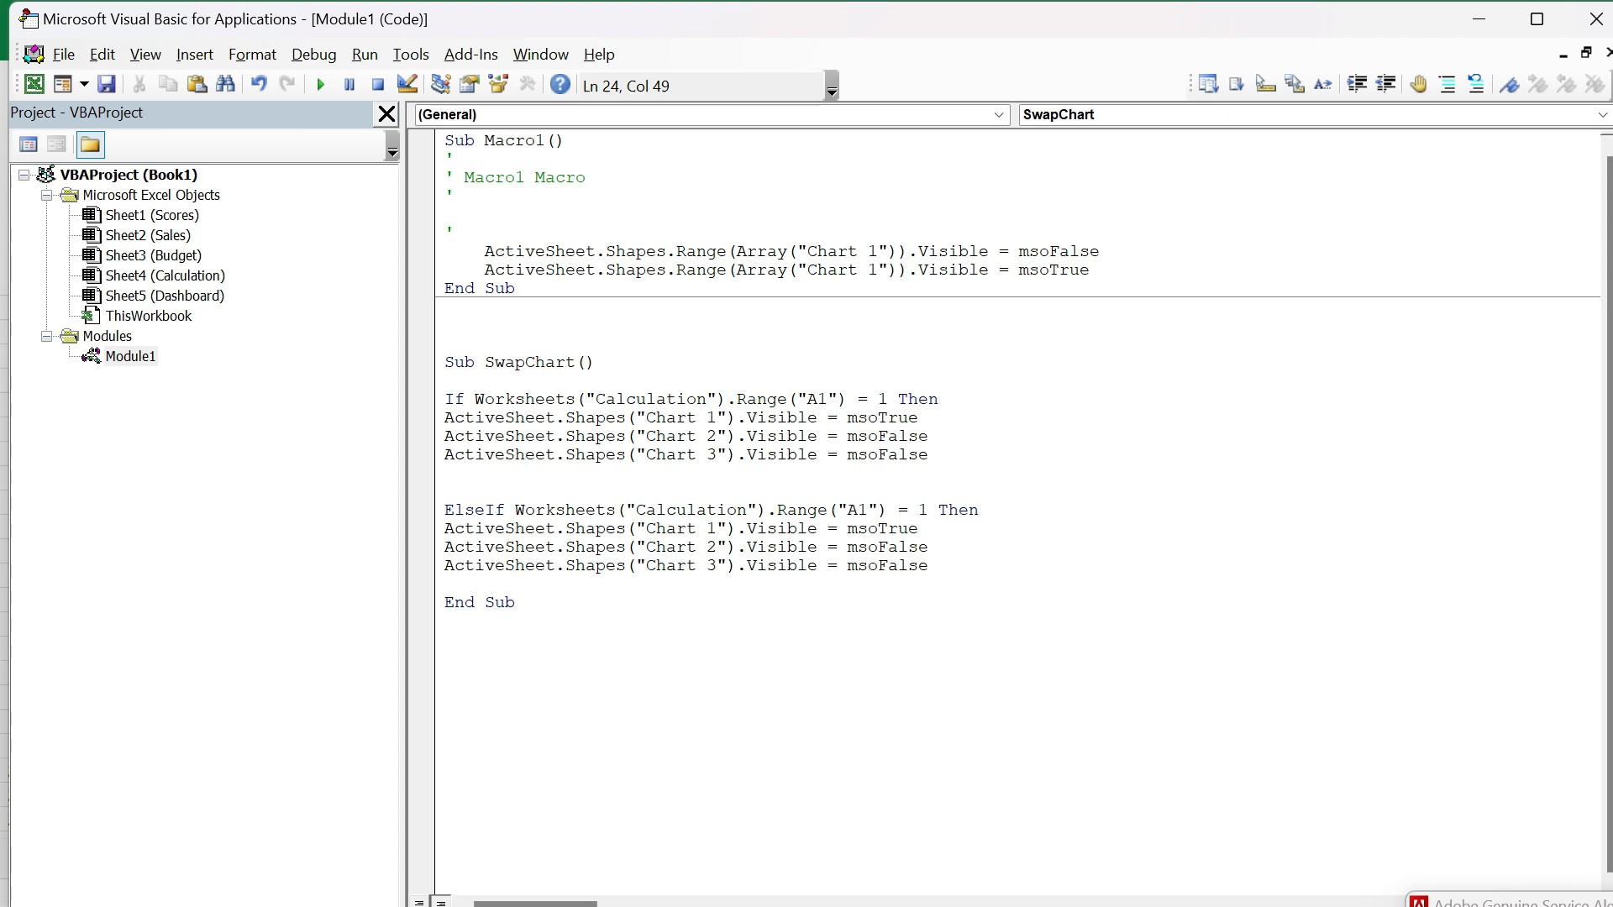
Set the ElseIf branch's A1 condition to 2, with Chart 2 as msoTrue and Chart 1 as msoFalse.
left_click(445, 473)
double_click(922, 510)
type("2")
left_click(717, 548)
left_click_drag(877, 547, 928, 547)
type("true")
double_click(898, 566)
key("ctrl+c")
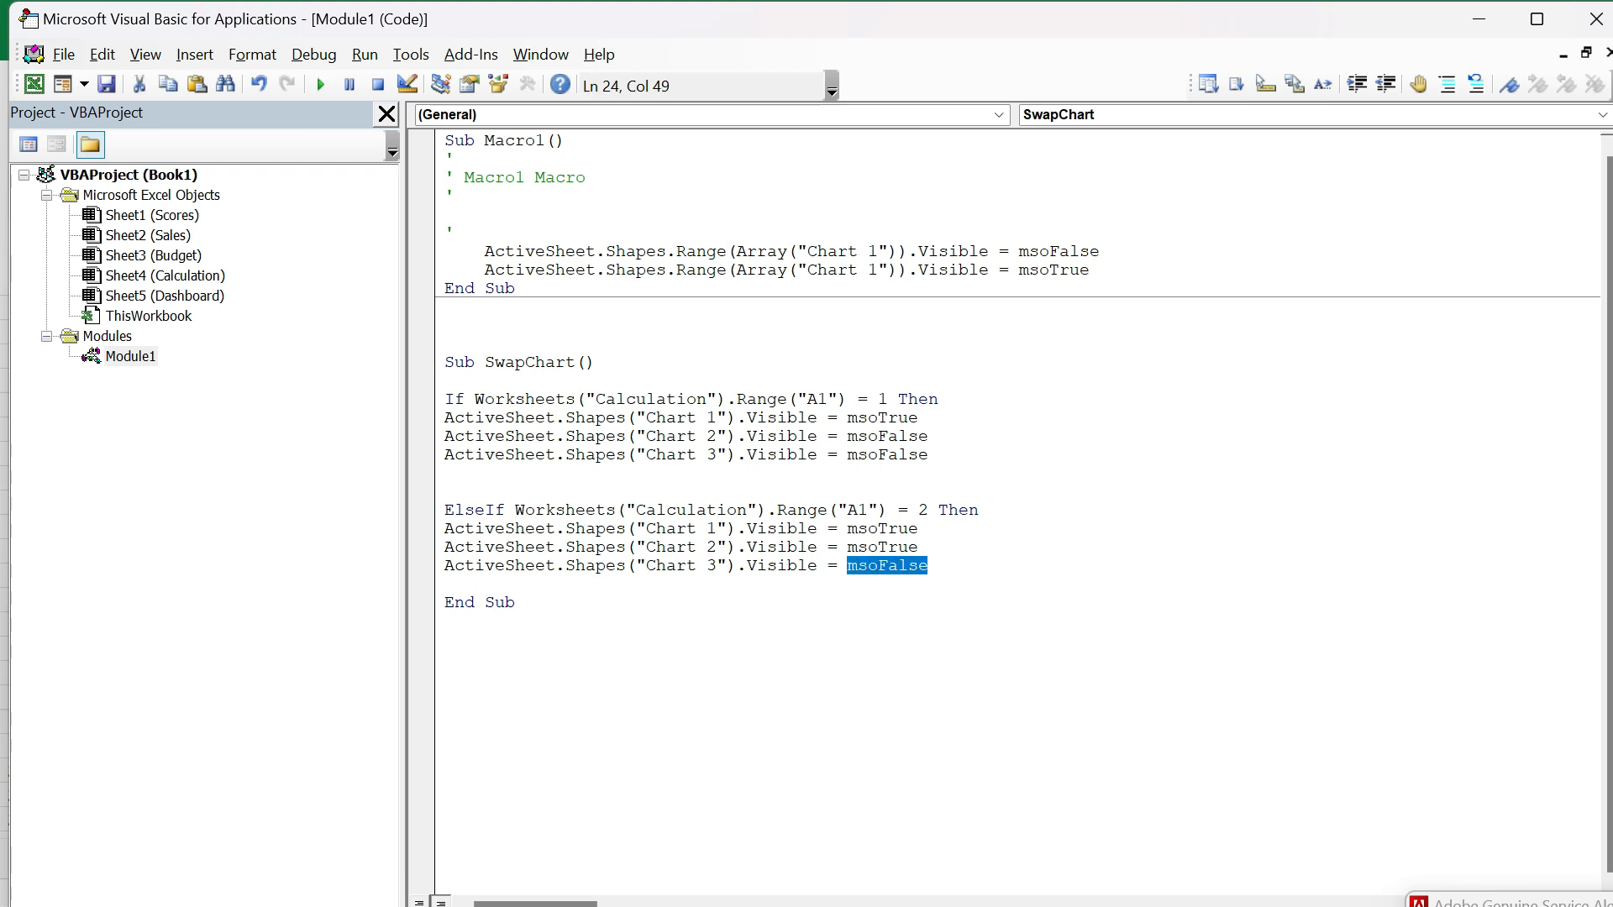
double_click(883, 529)
key("ctrl+v")
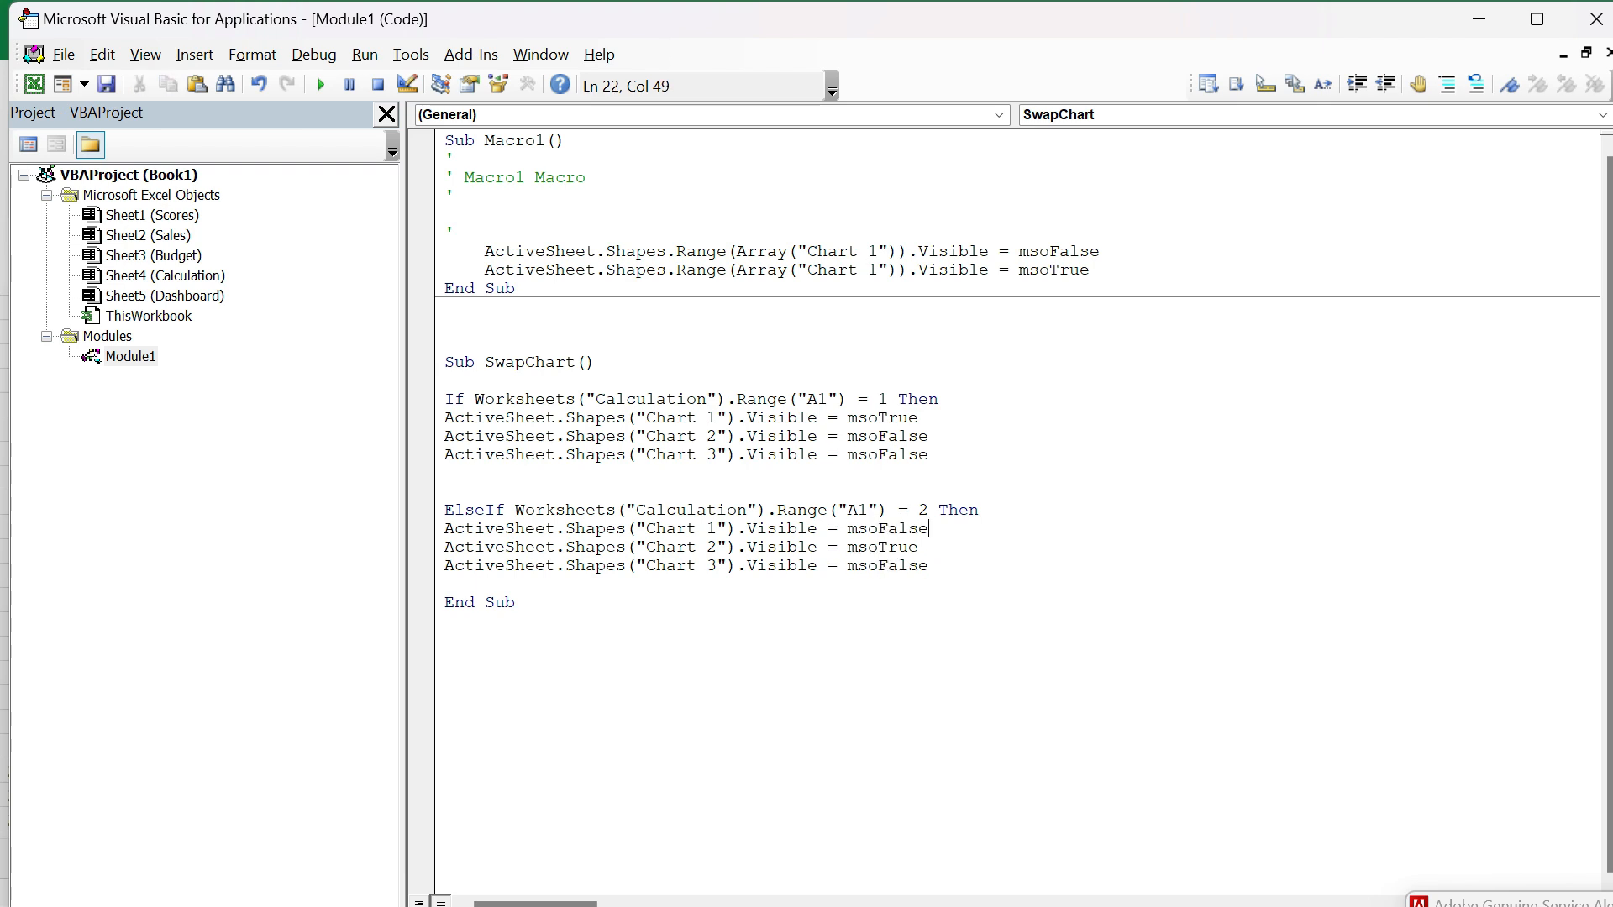
Duplicate the ElseIf branch for value 2 below itself, separated by a blank line.
left_click_drag(445, 510, 927, 566)
key("ctrl+c")
left_click(930, 567)
key("Return")
key("Return")
key("ctrl+v")
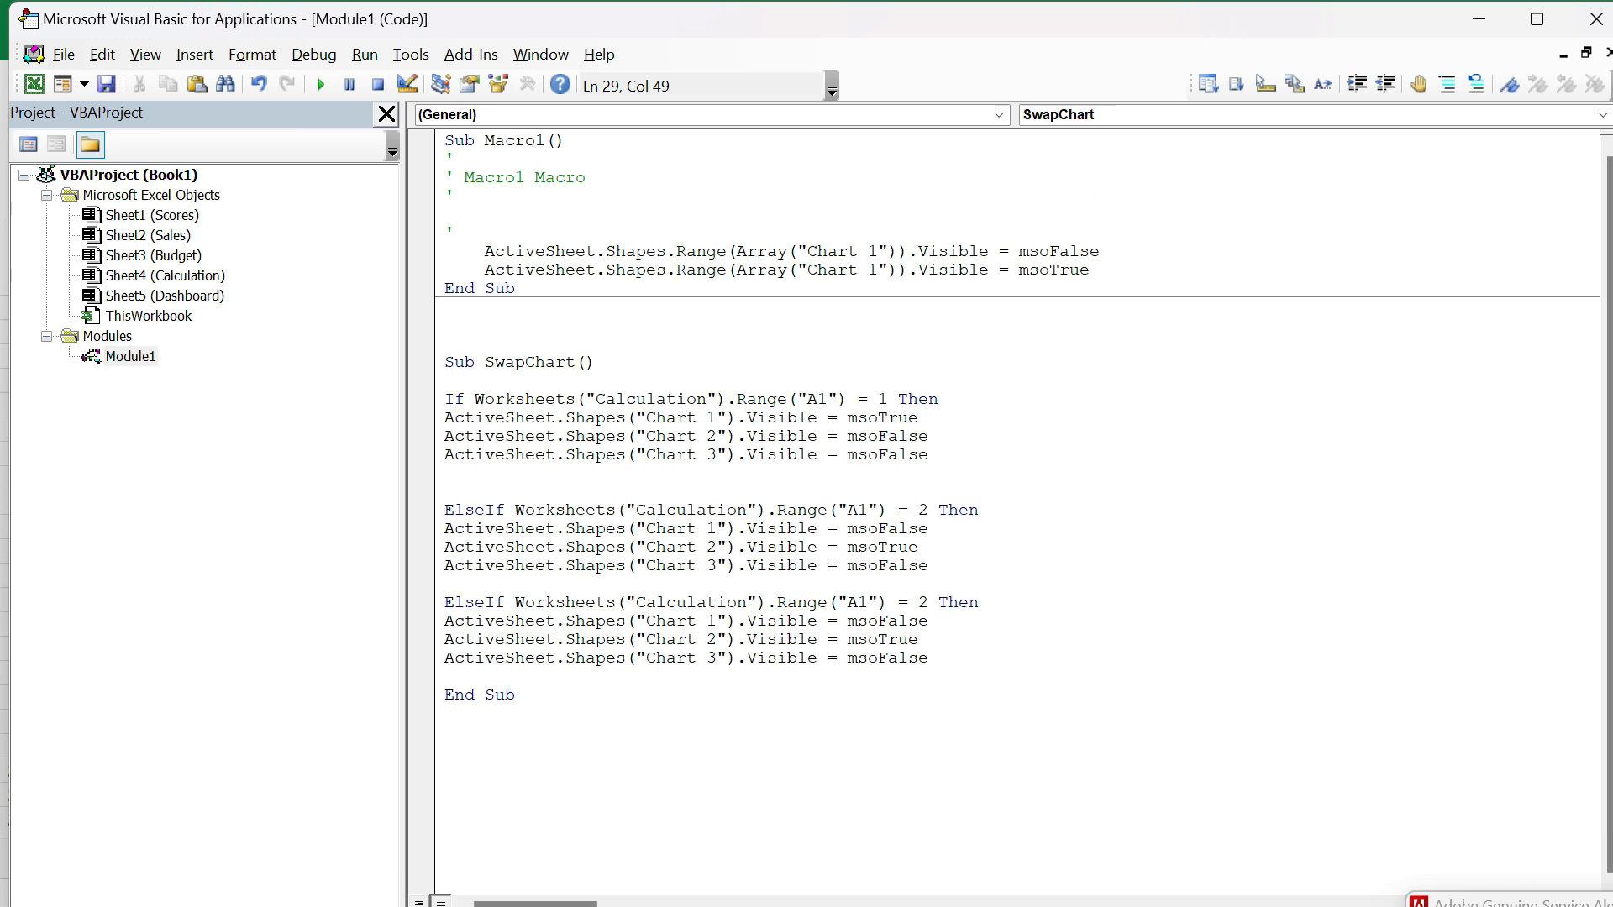
Set the last ElseIf branch's A1 condition to 3, with Chart 3 as msoTrue and Chart 2 as msoFalse.
left_click(869, 603)
double_click(924, 603)
type("3")
left_click_drag(877, 658, 928, 657)
type("true")
double_click(897, 622)
key("ctrl+c")
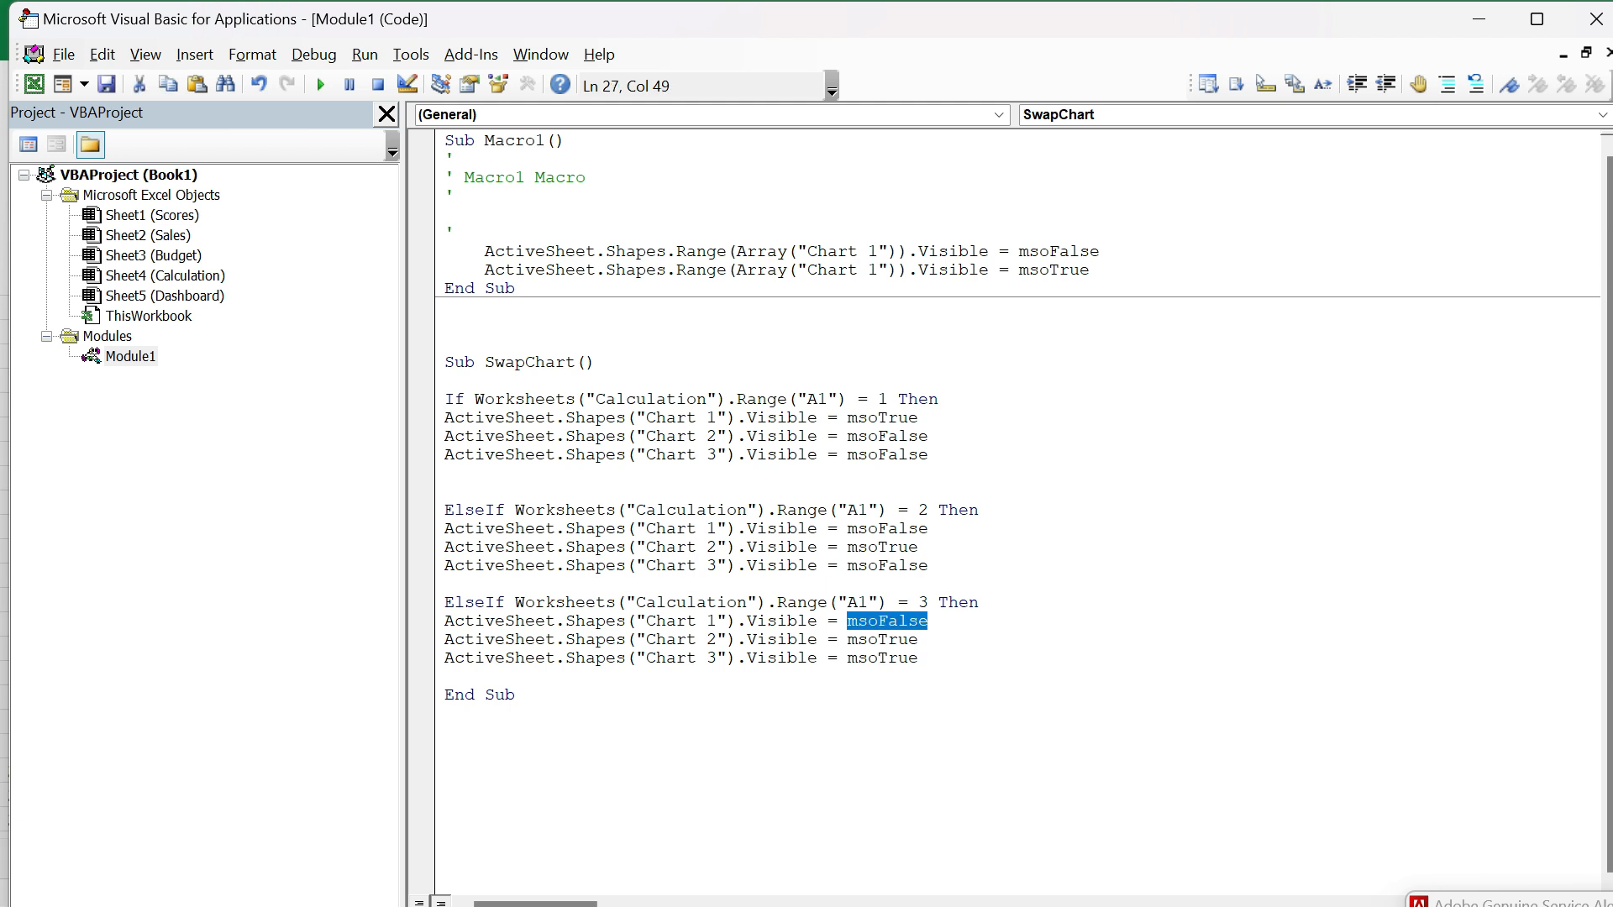
double_click(888, 640)
key("ctrl+v")
key("Down")
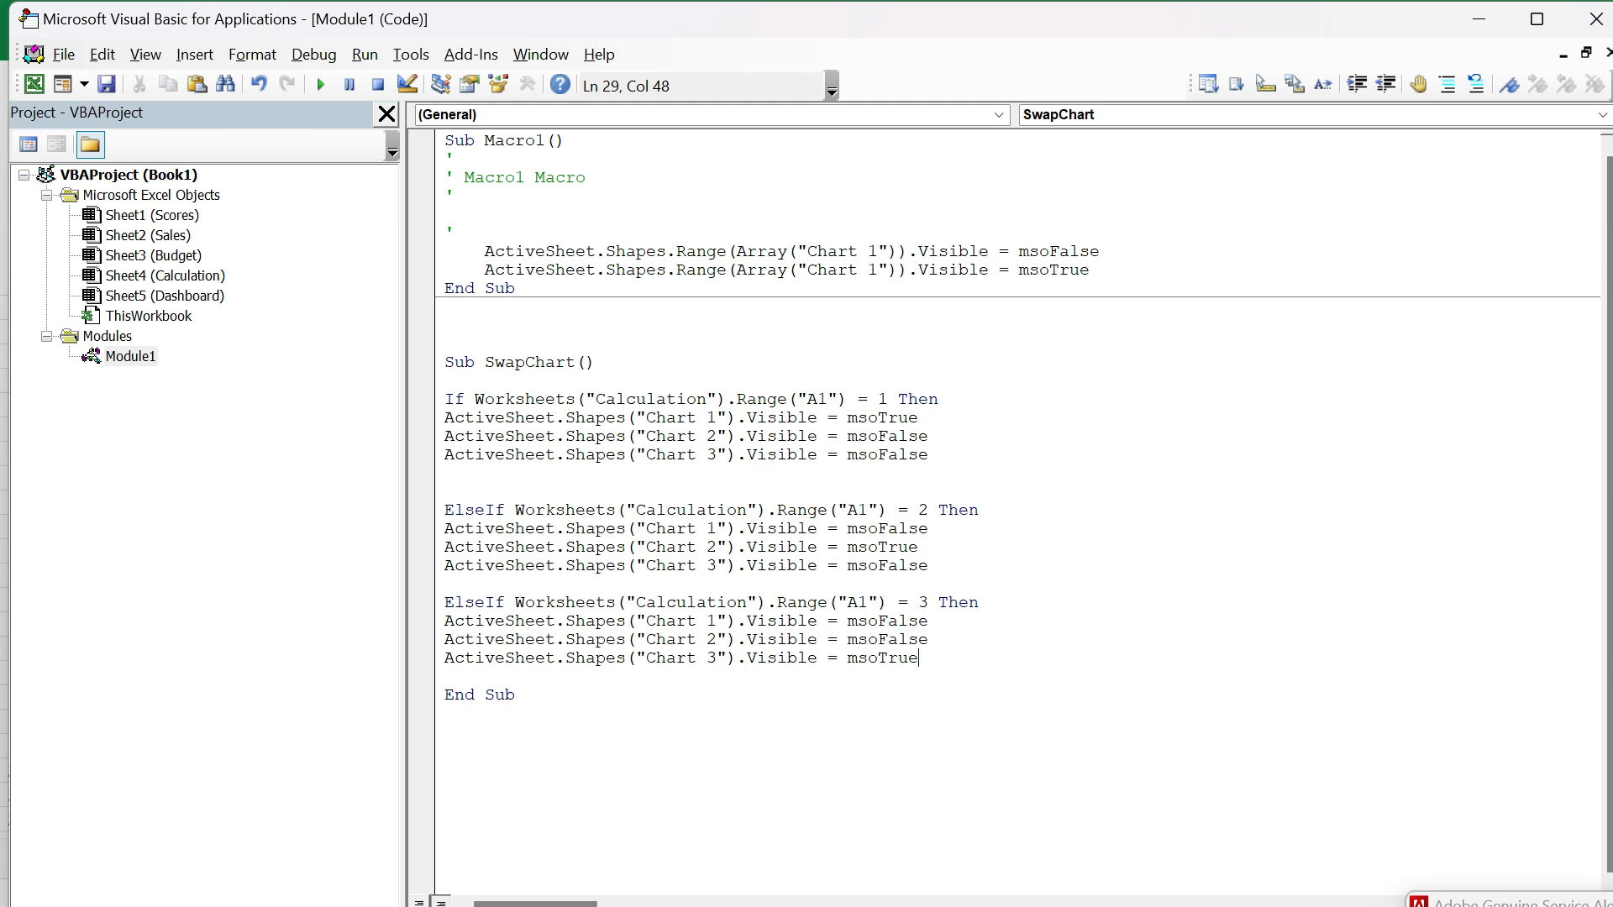
Close the conditional block with End If below the last branch of SwapChart.
key("Return")
key("Return")
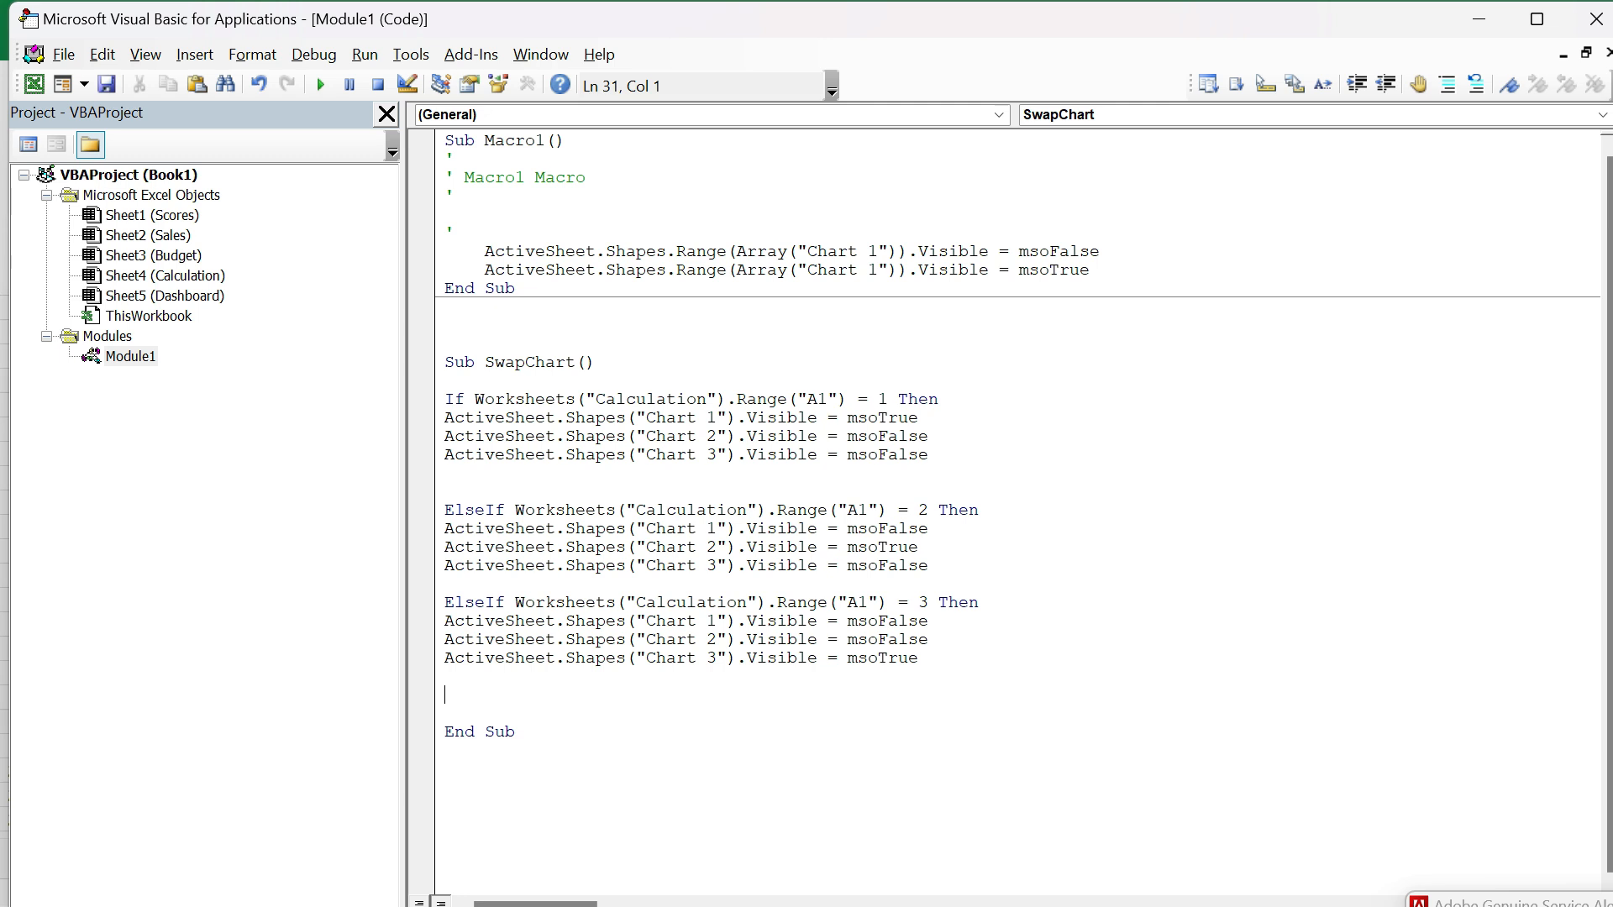
type("End If")
key("Up")
Delete the recorded Macro1 procedure and the blank lines above SwapChart from Module1.
left_click_drag(1091, 270, 444, 175)
key("Delete")
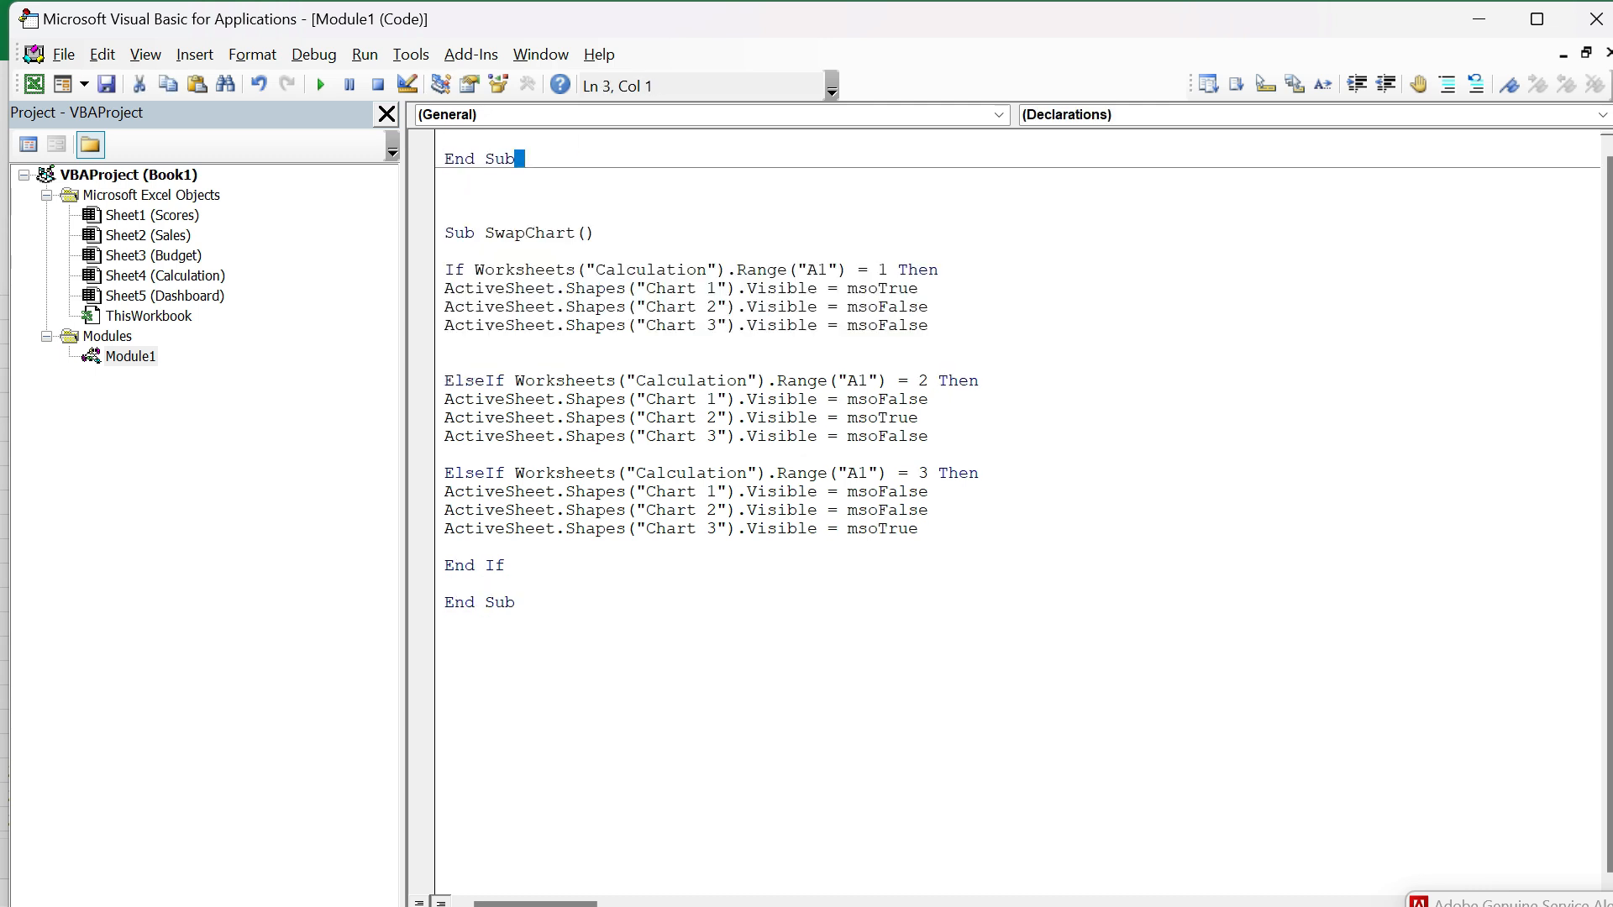
key("BackSpace")
key("BackSpace")
key("BackSpace")
key("BackSpace")
key("BackSpace")
key("BackSpace")
key("BackSpace")
key("BackSpace")
key("BackSpace")
key("BackSpace")
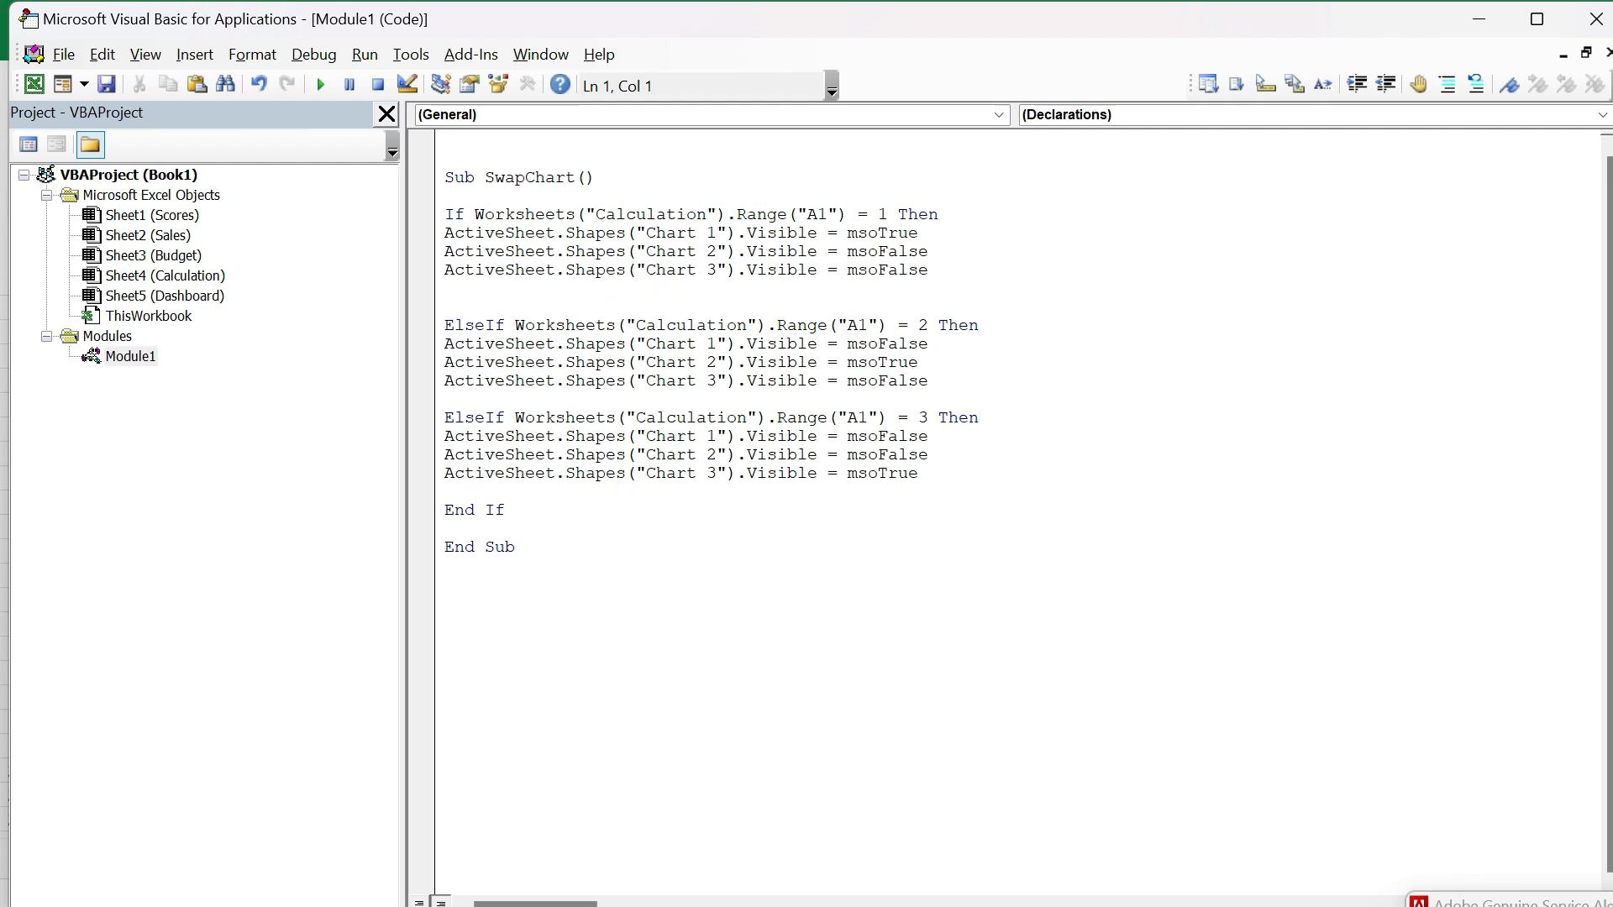
key("Delete")
Remove the extra blank line before the first ElseIf branch and return to the Dashboard sheet in Excel.
left_click(446, 288)
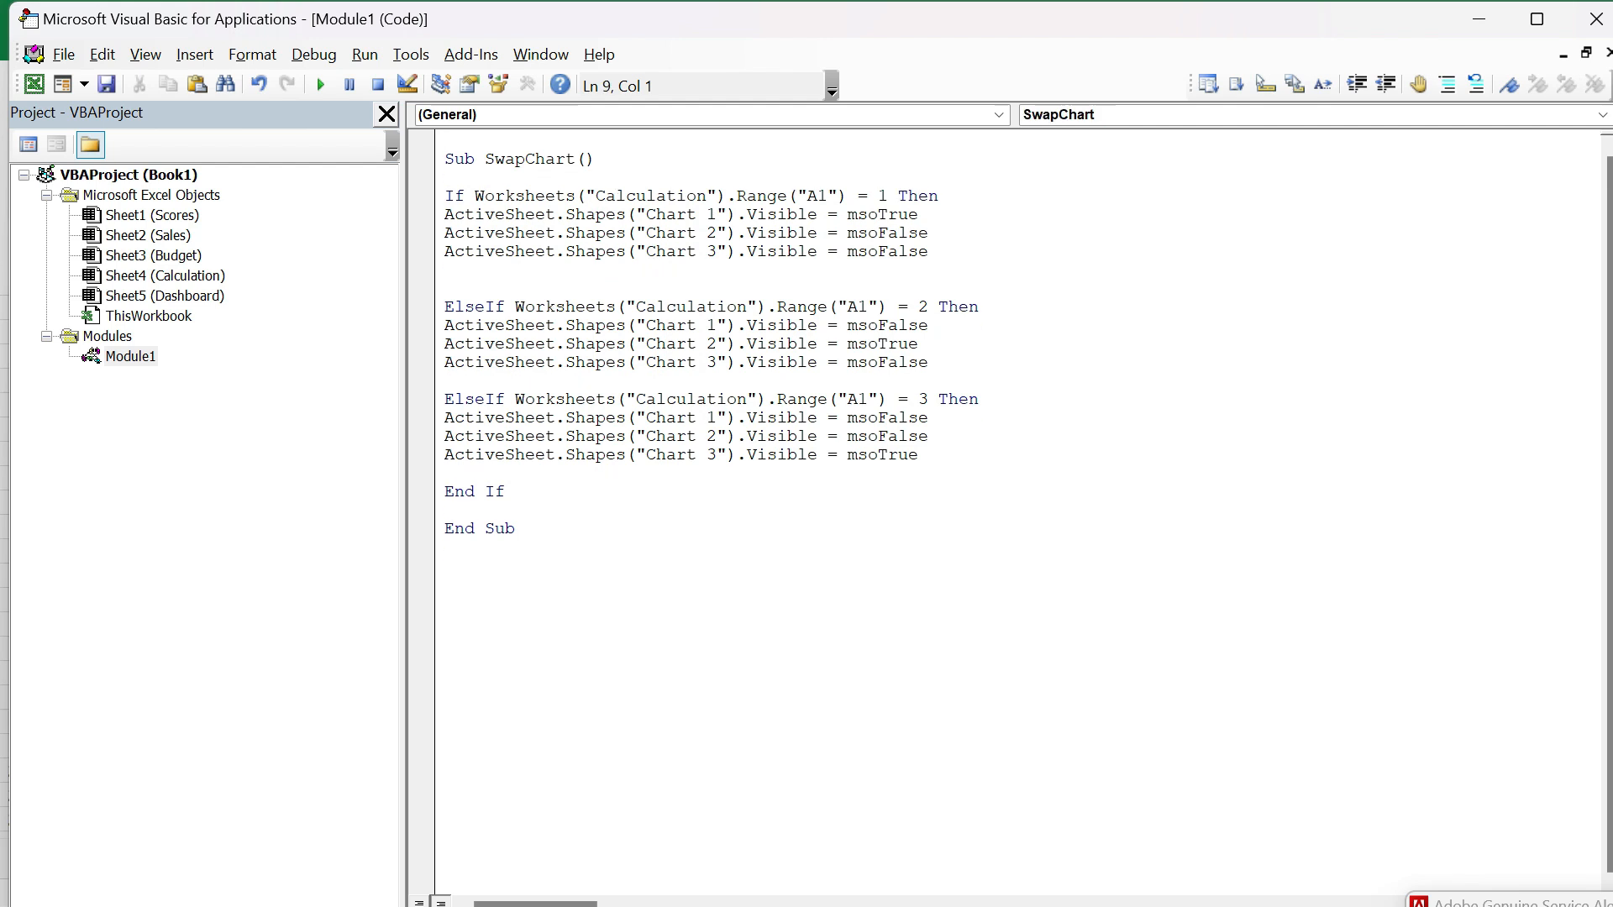
key("Delete")
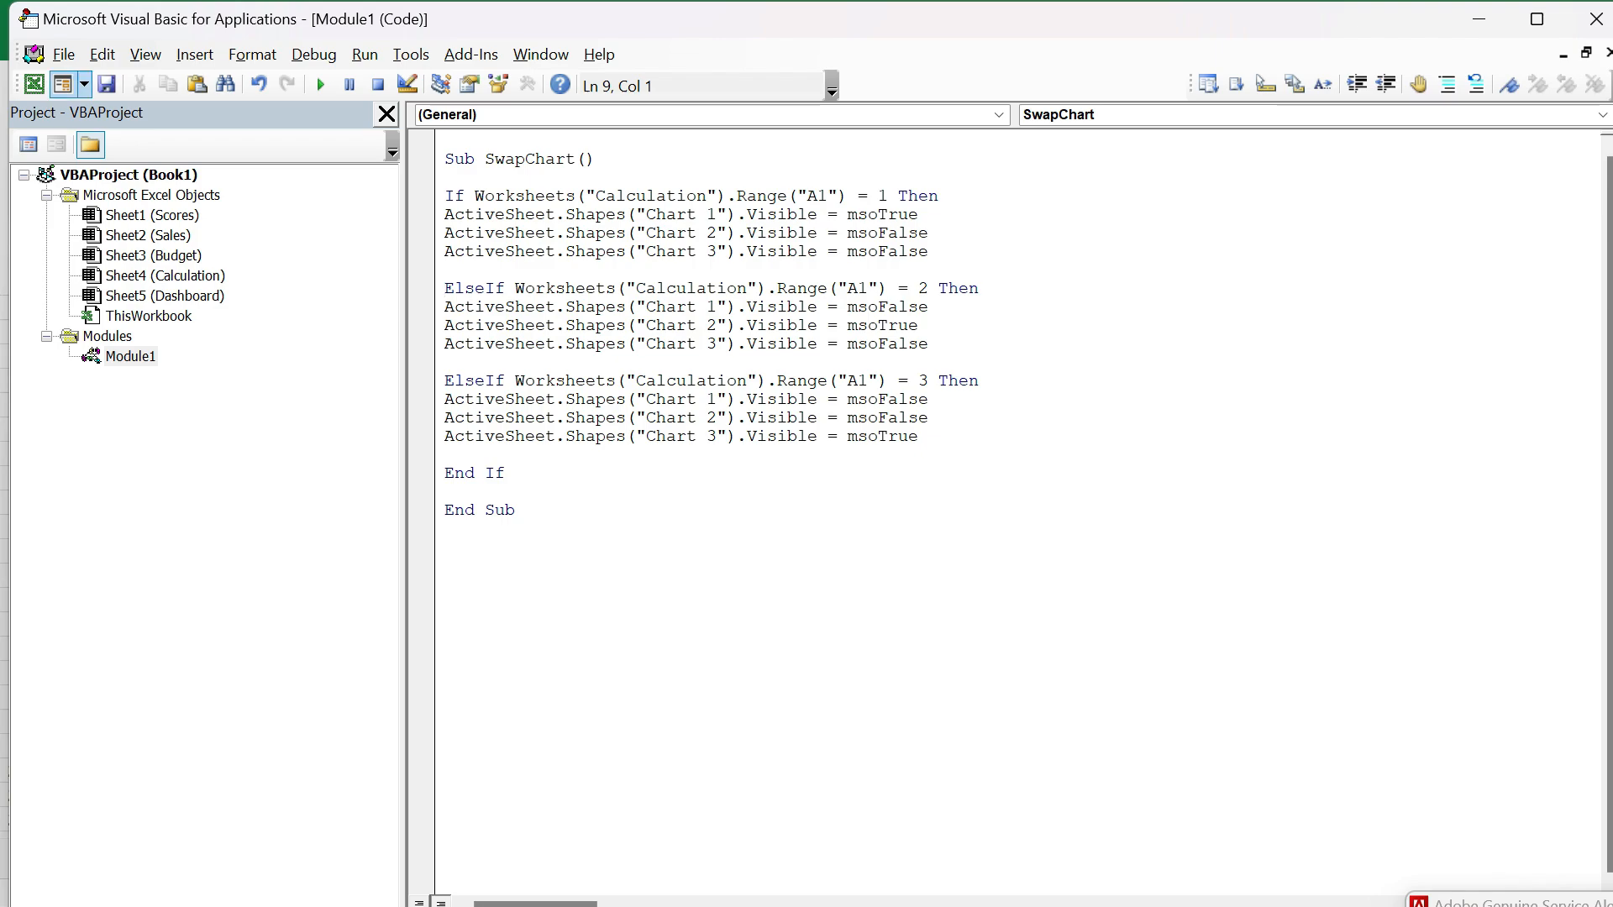
left_click(35, 84)
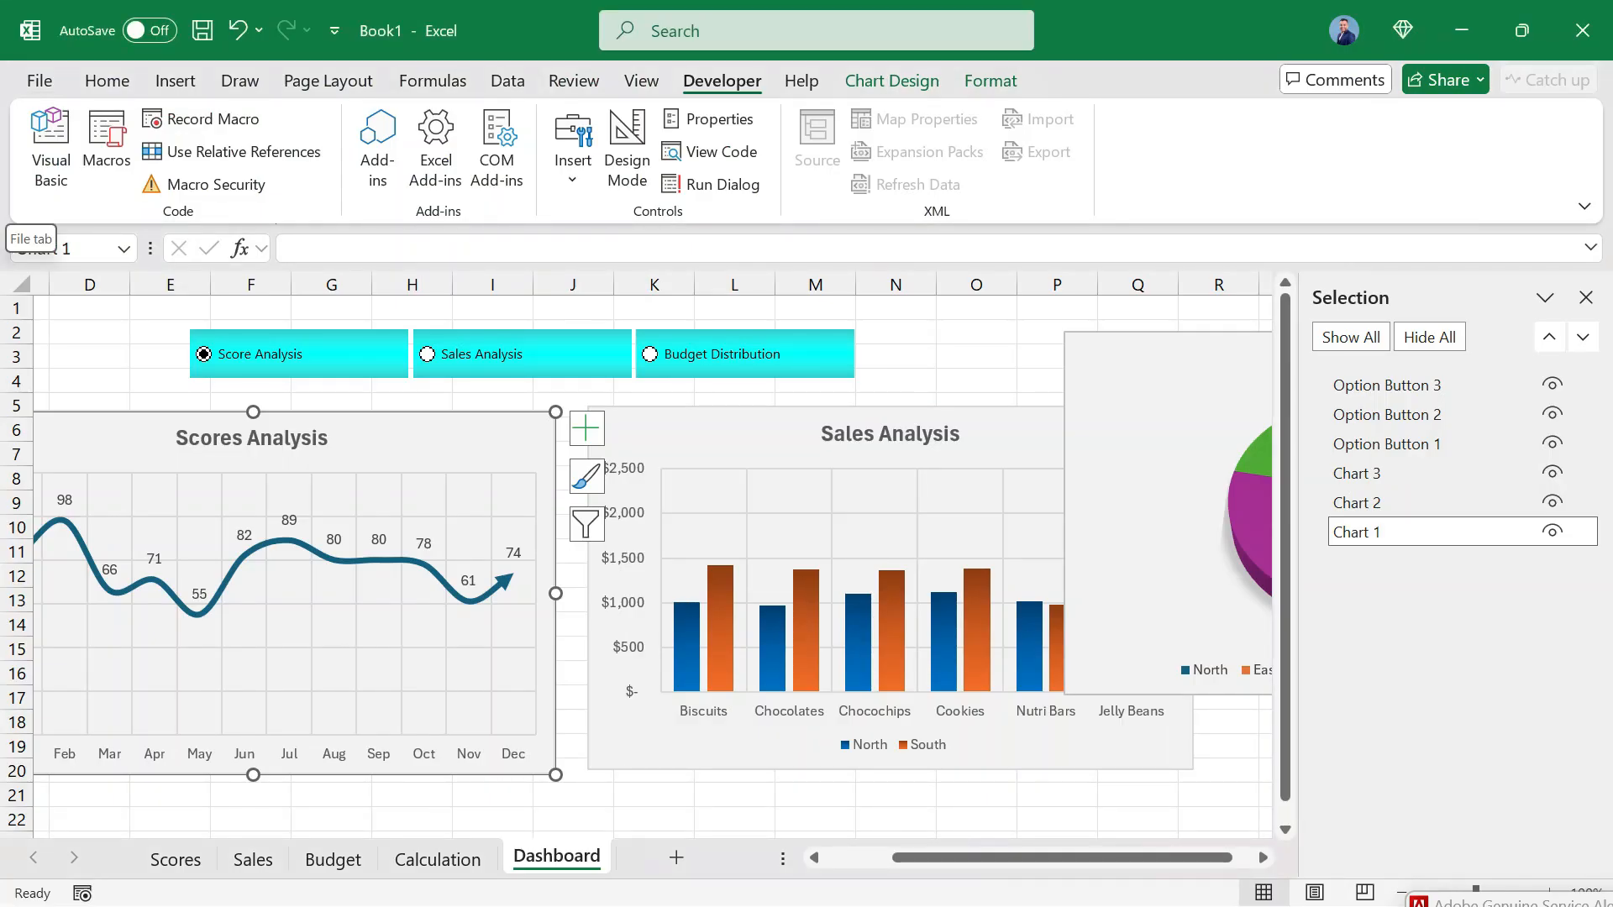
Deselect the Scores Analysis chart and close the Selection pane on the Dashboard sheet.
left_click(976, 332)
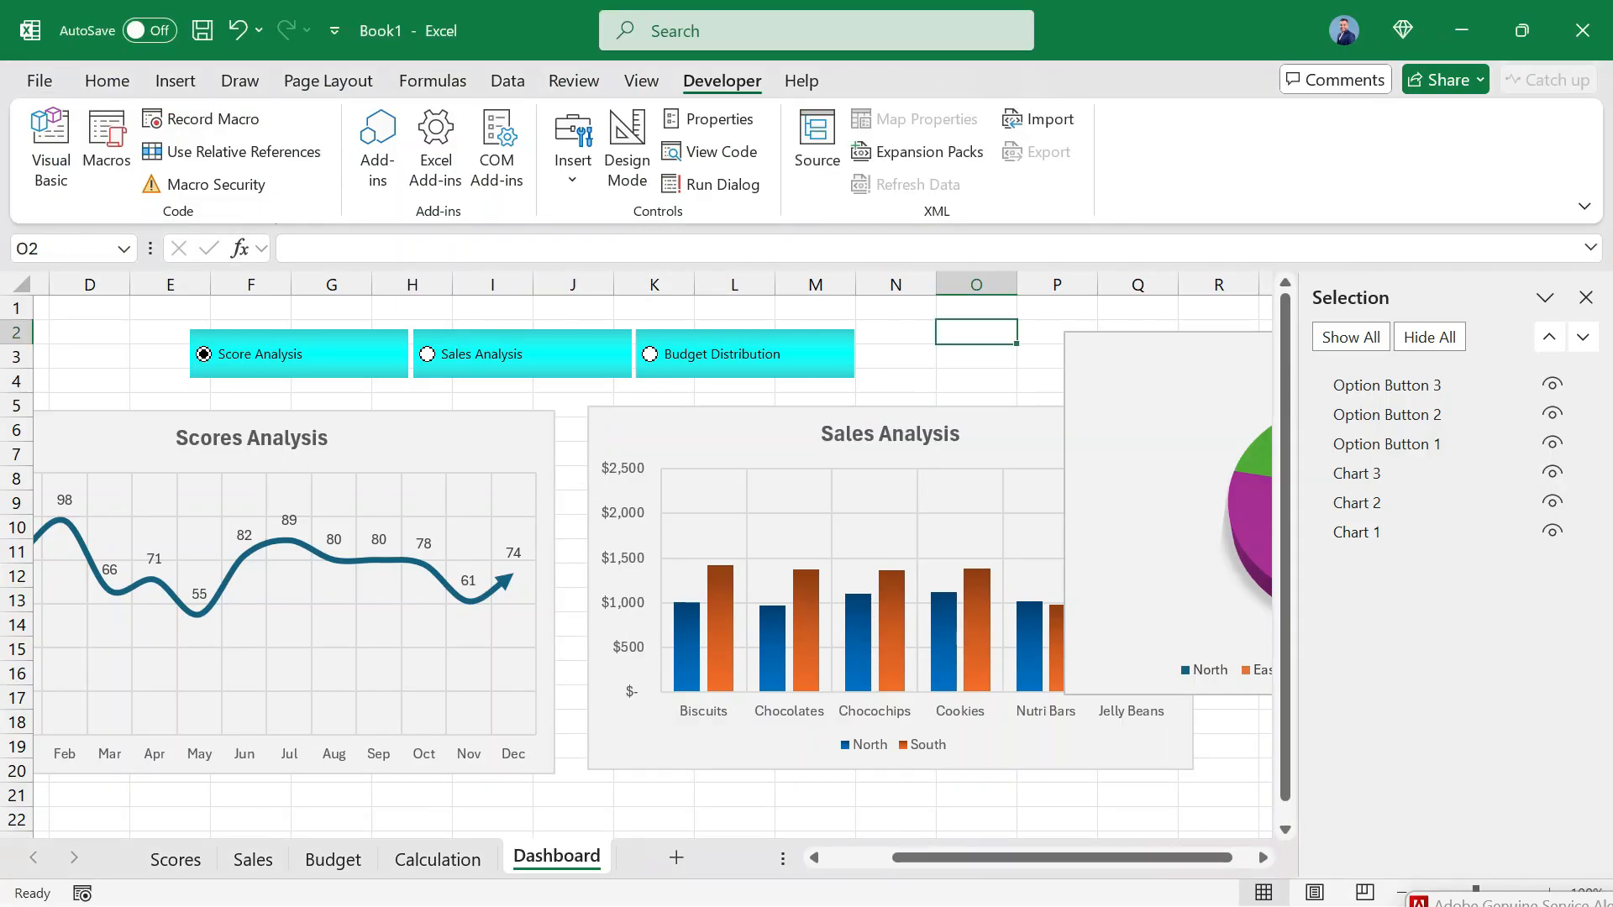
left_click(1587, 297)
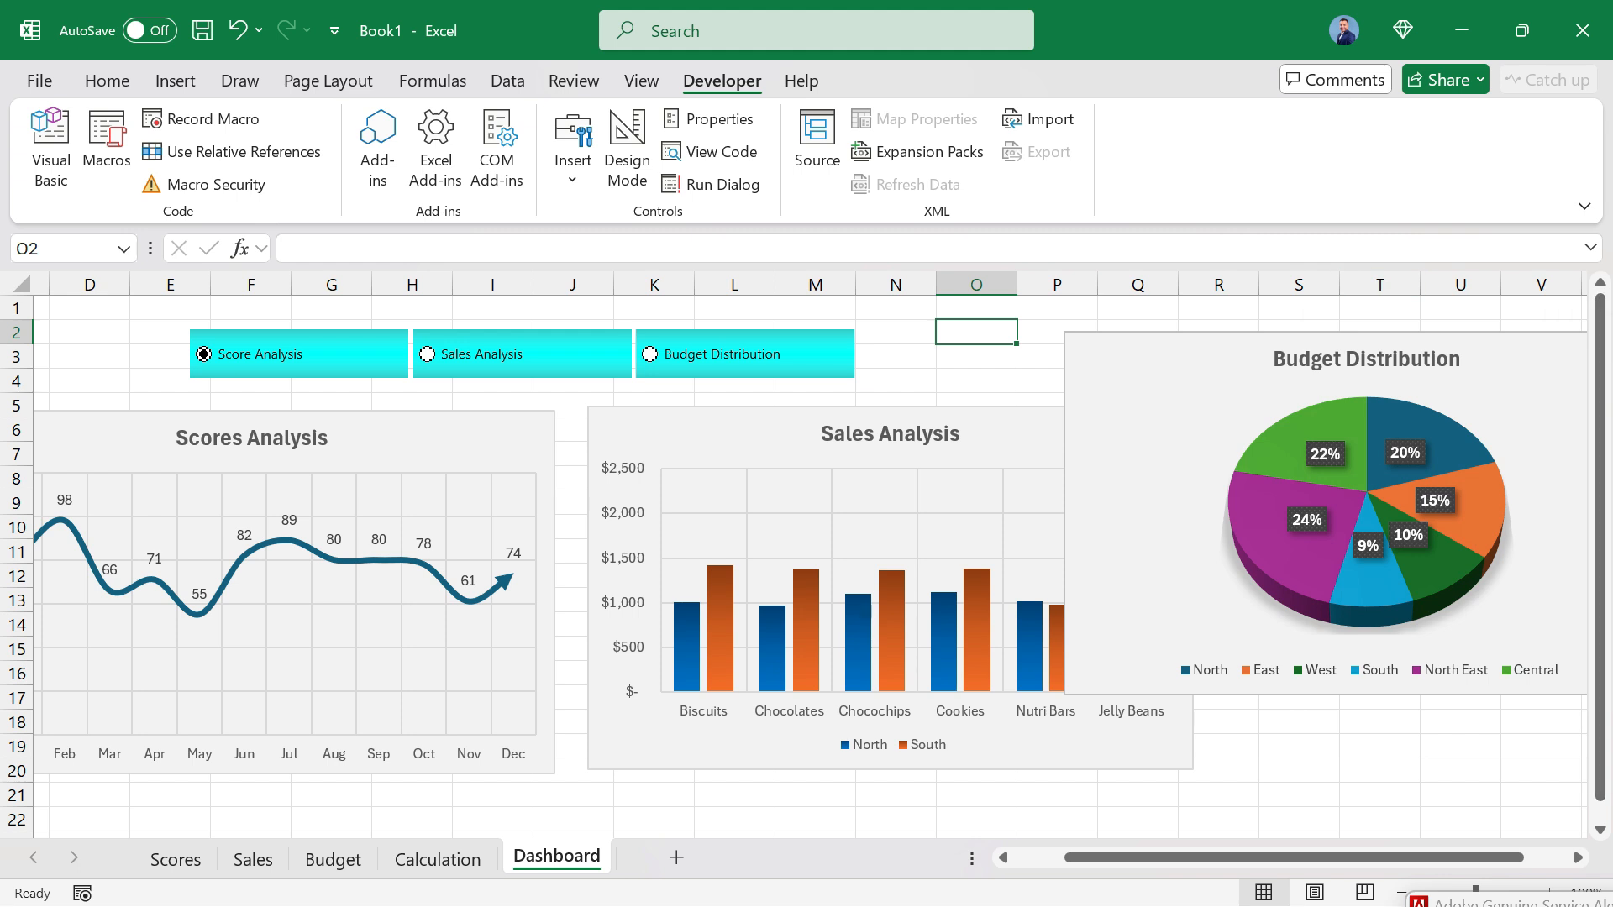
left_click(895, 357)
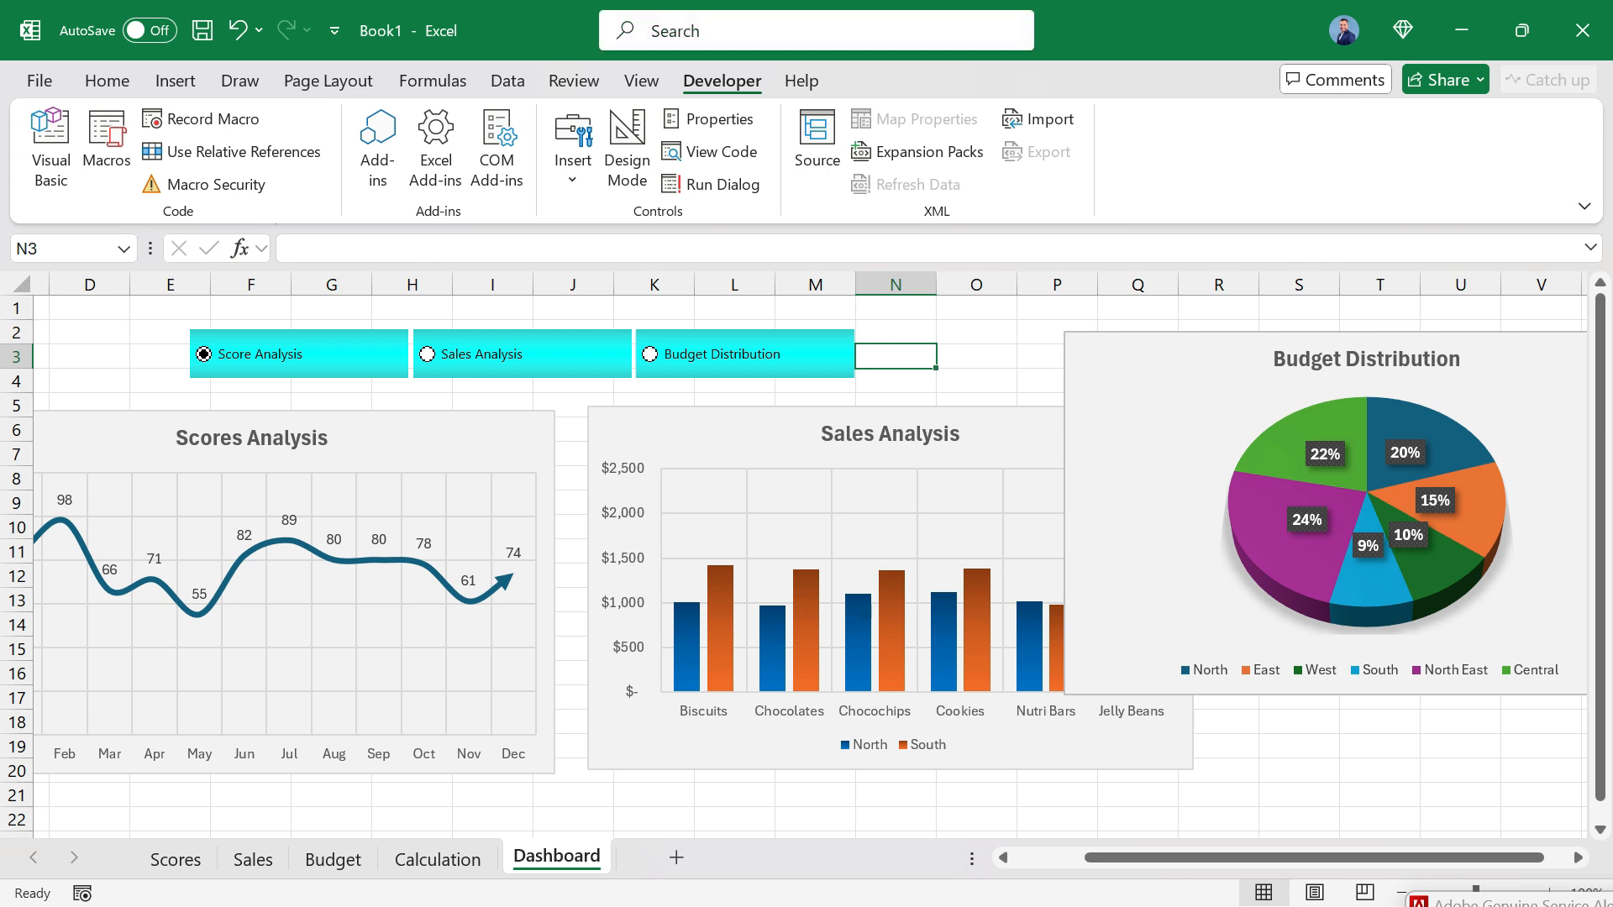
Hide the gridlines and the row and column headings on the Dashboard sheet.
left_click(641, 81)
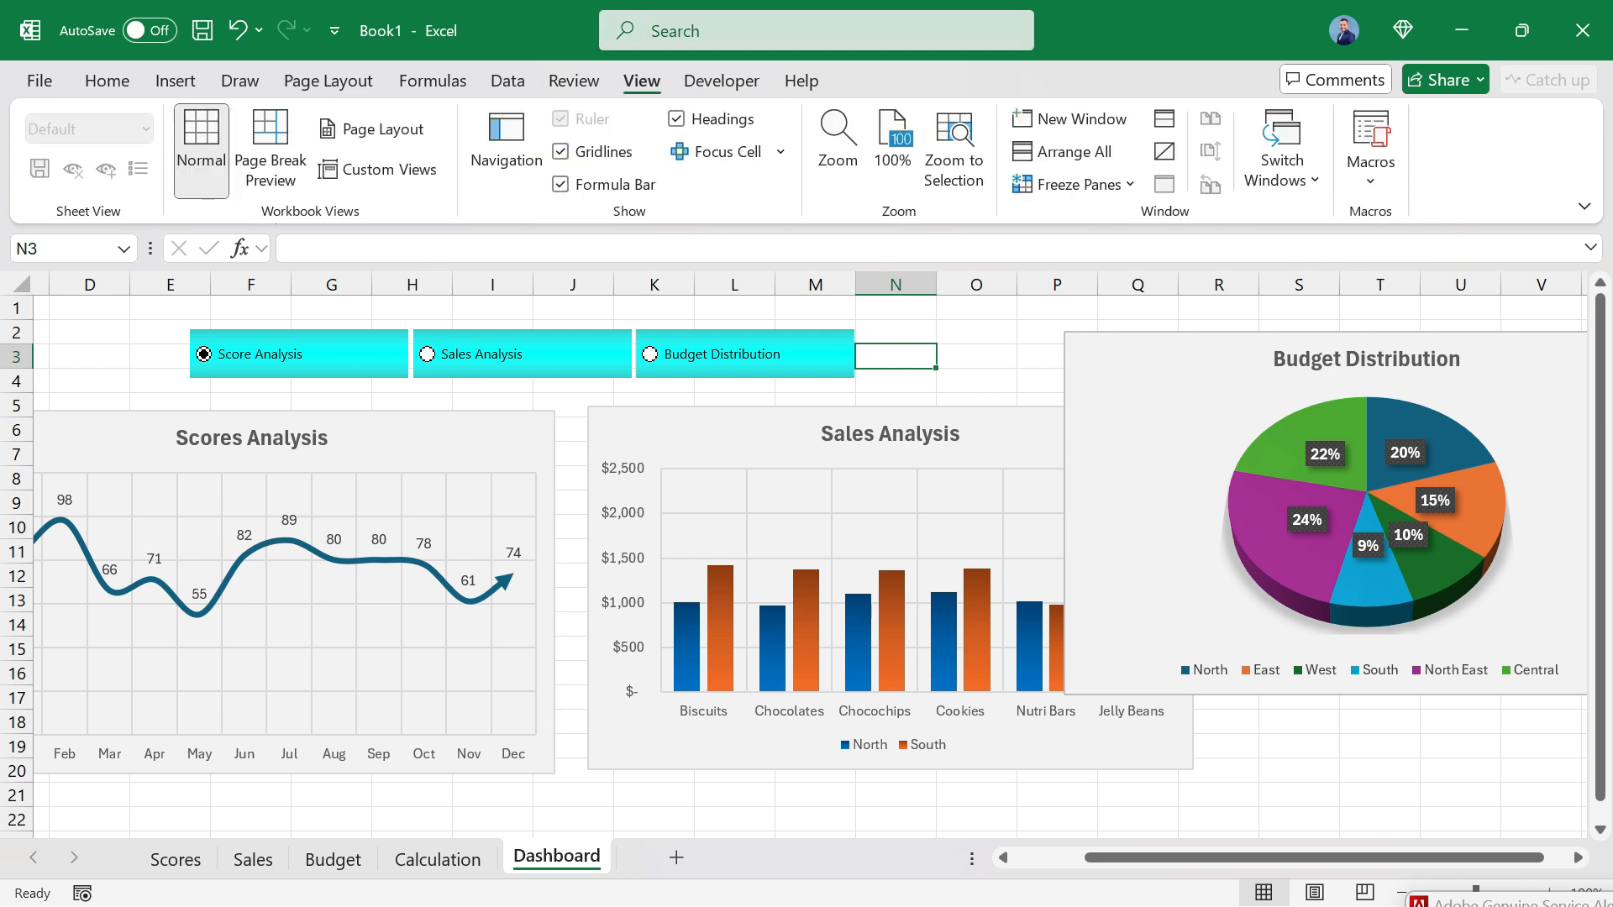
left_click(976, 332)
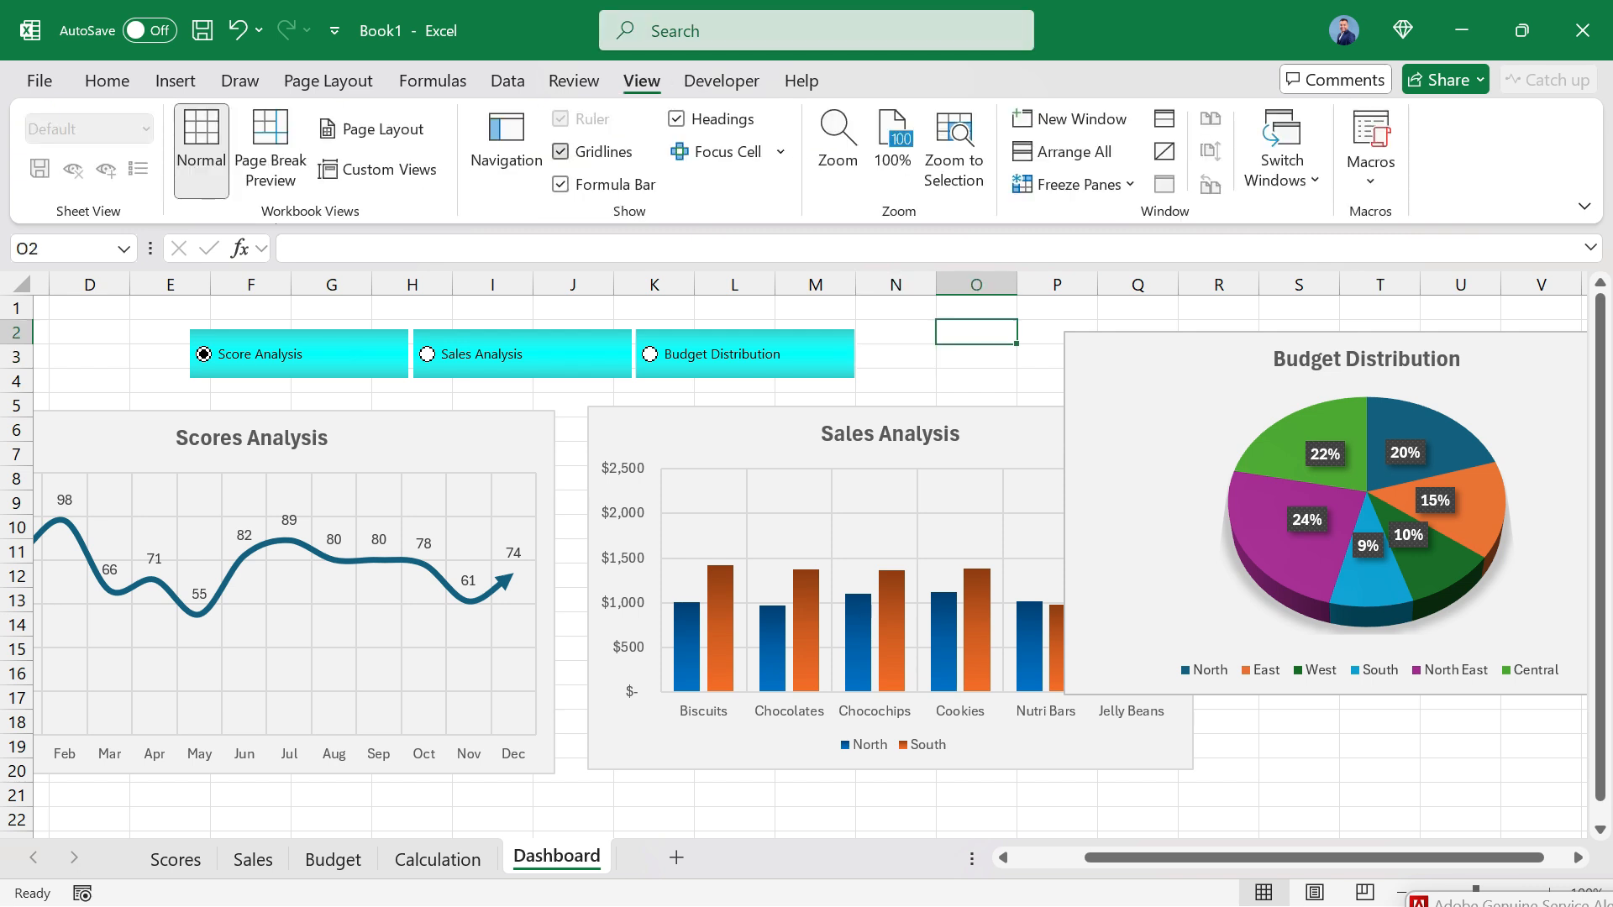
left_click(559, 151)
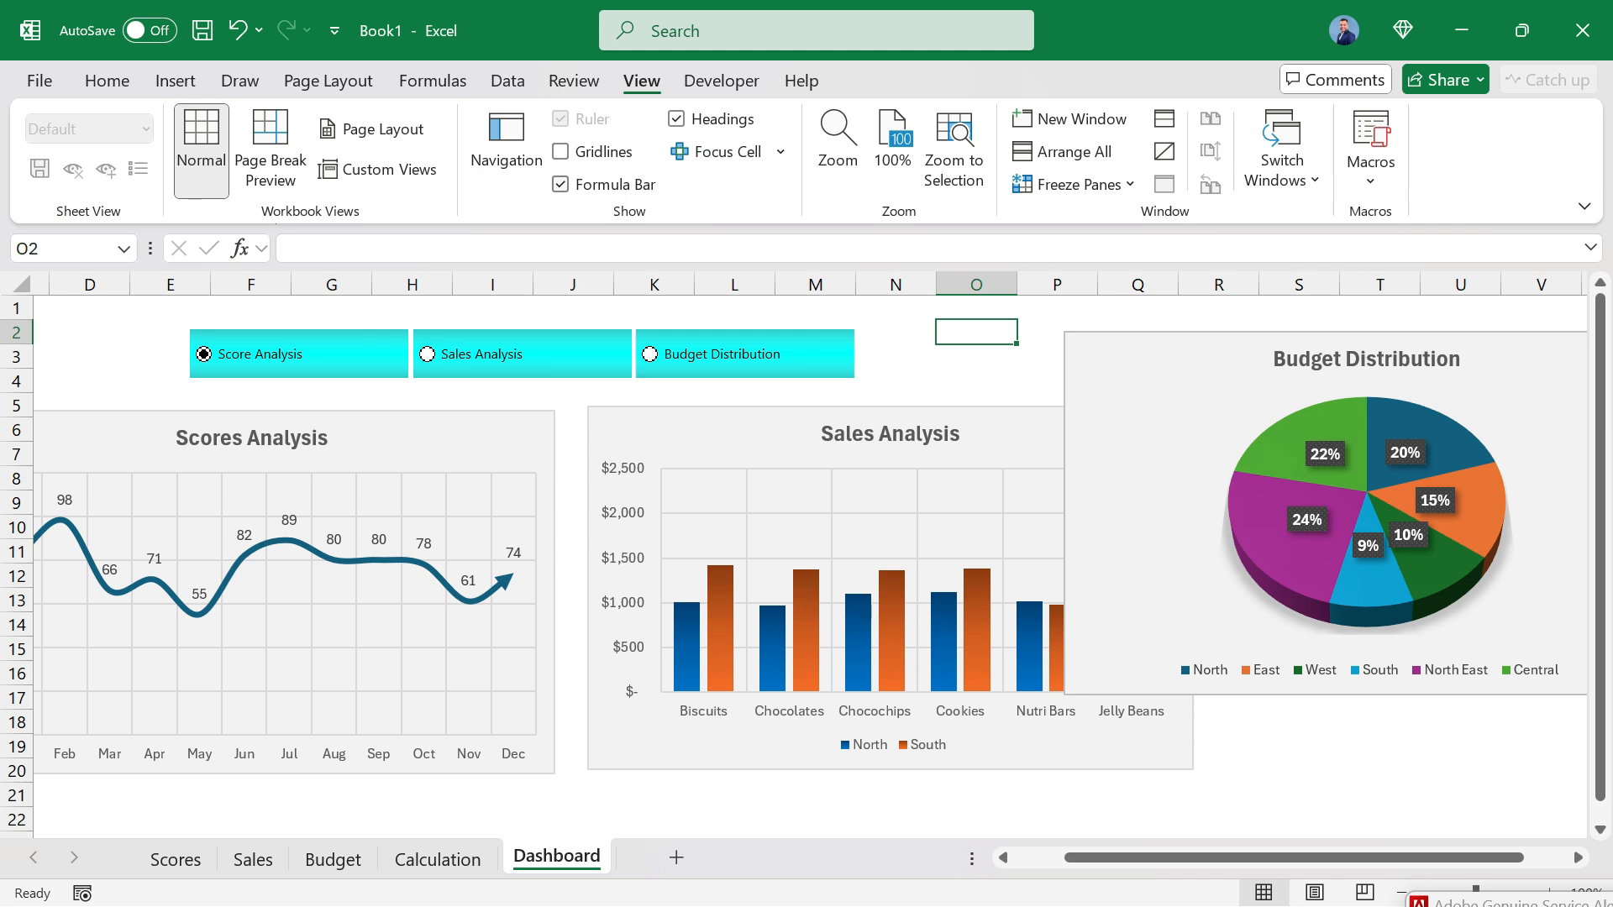
left_click(676, 120)
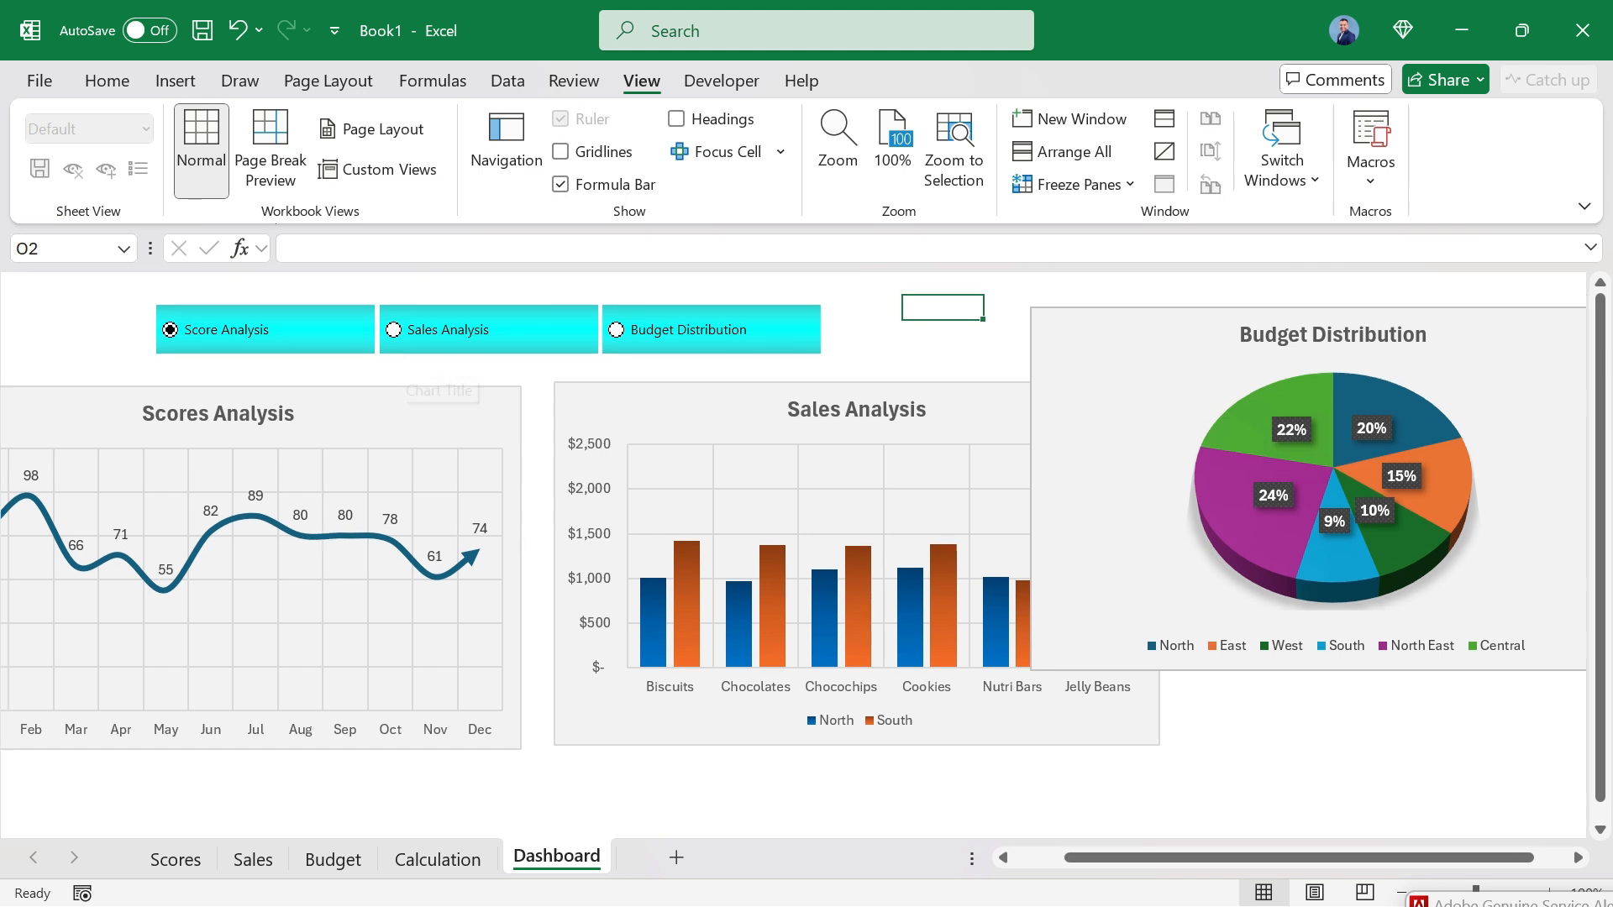
Select the Scores, Sales and Budget charts together and stack them exactly using center and middle alignment.
scroll(405, 416, "left", 3)
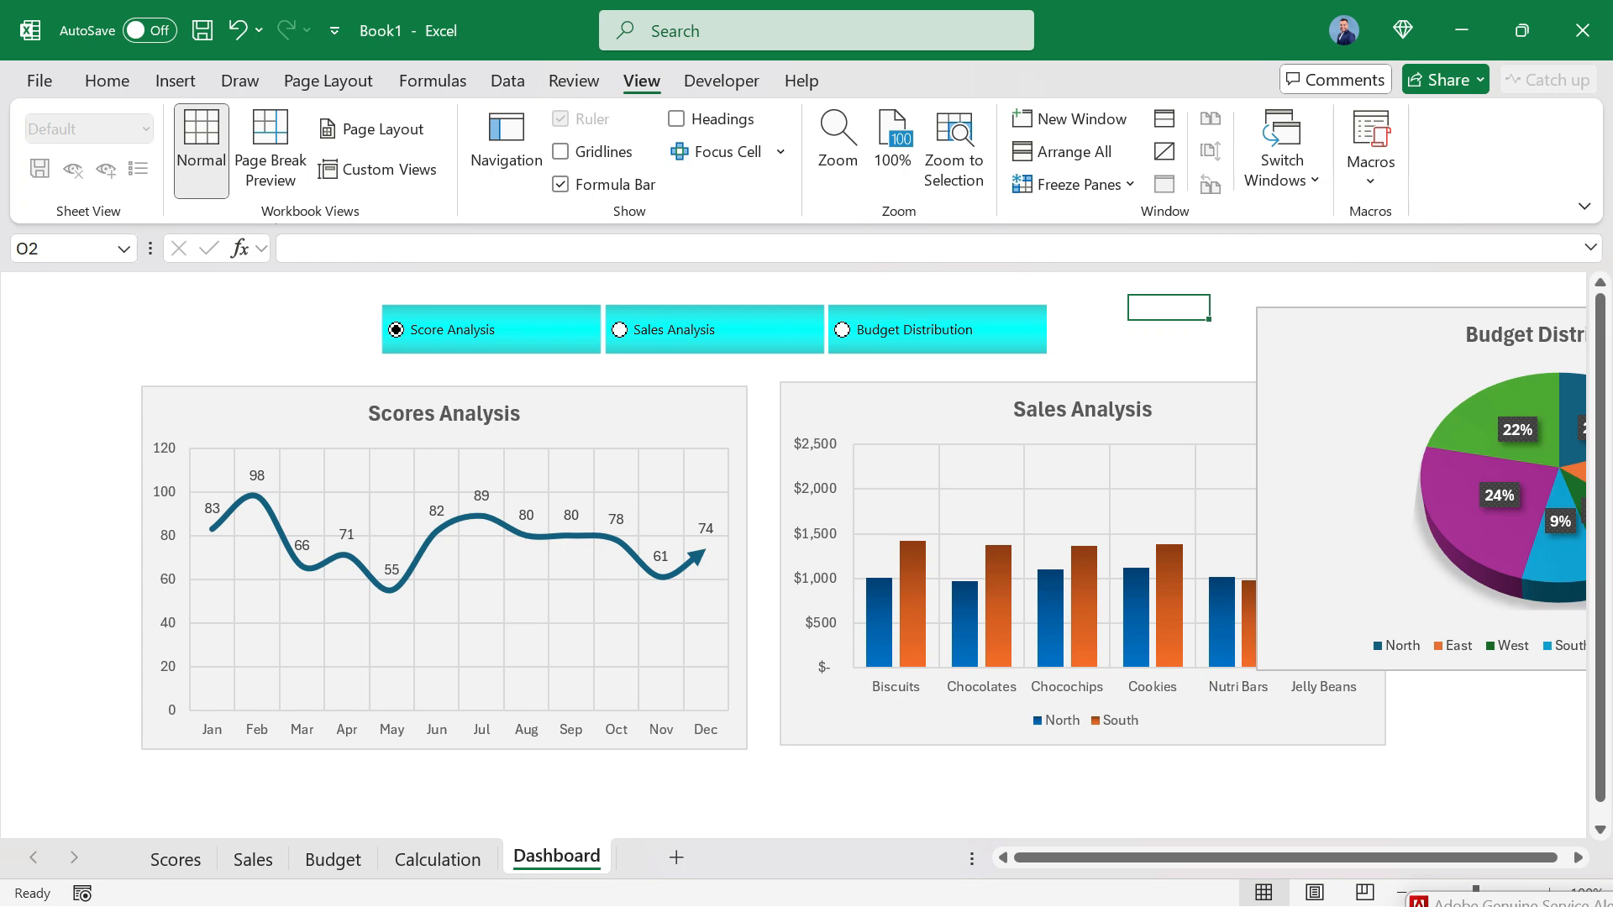
left_click(599, 413)
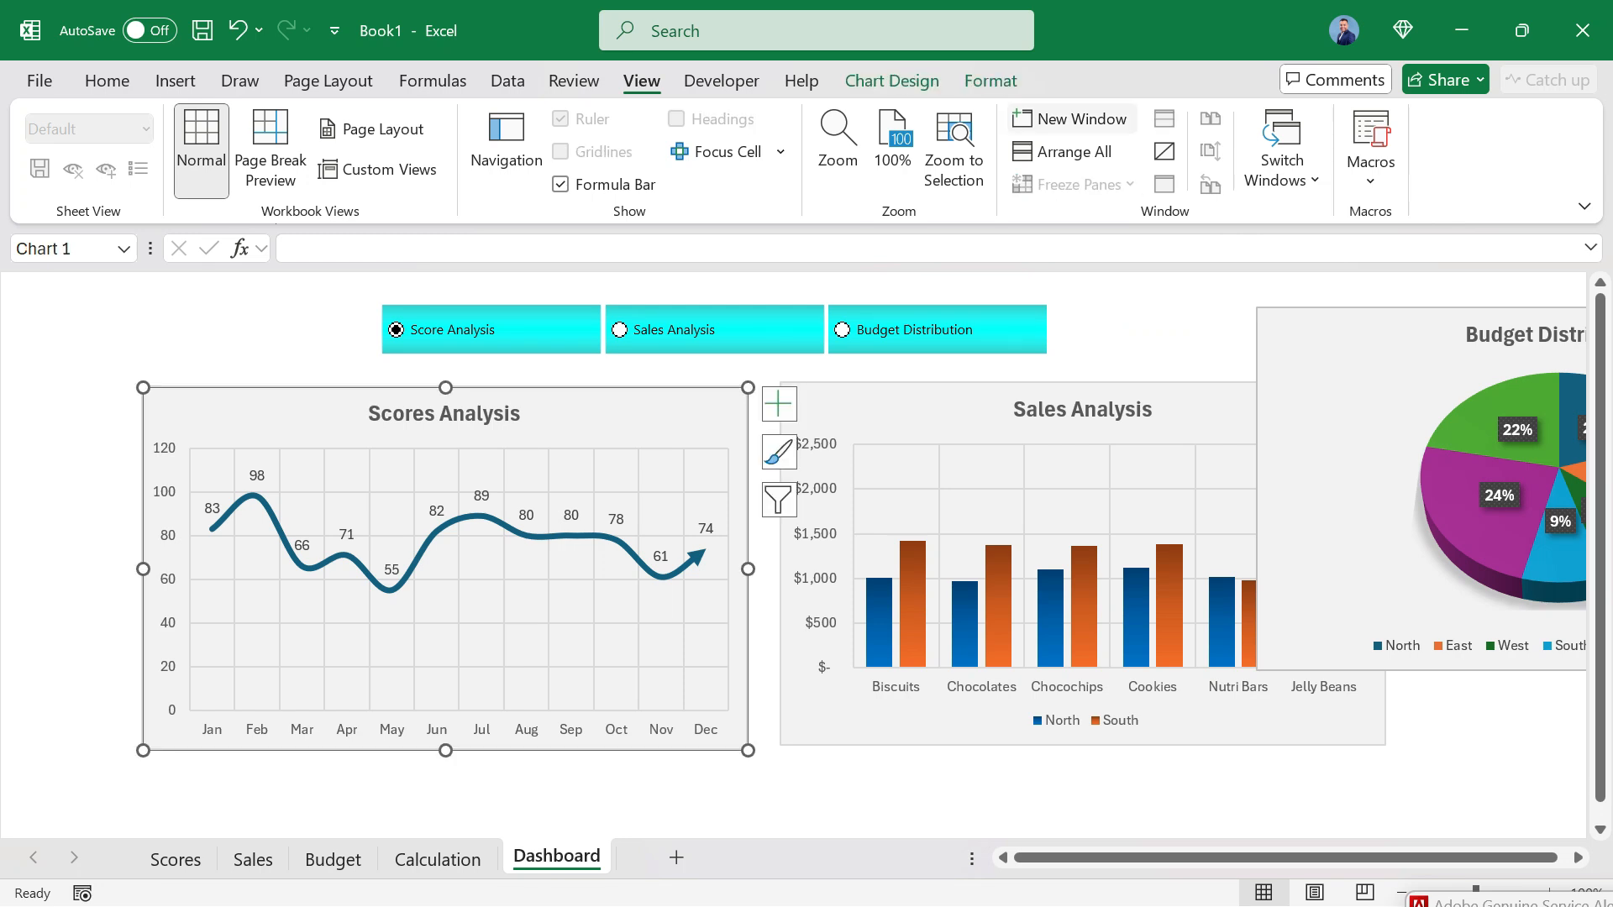
left_click(991, 82)
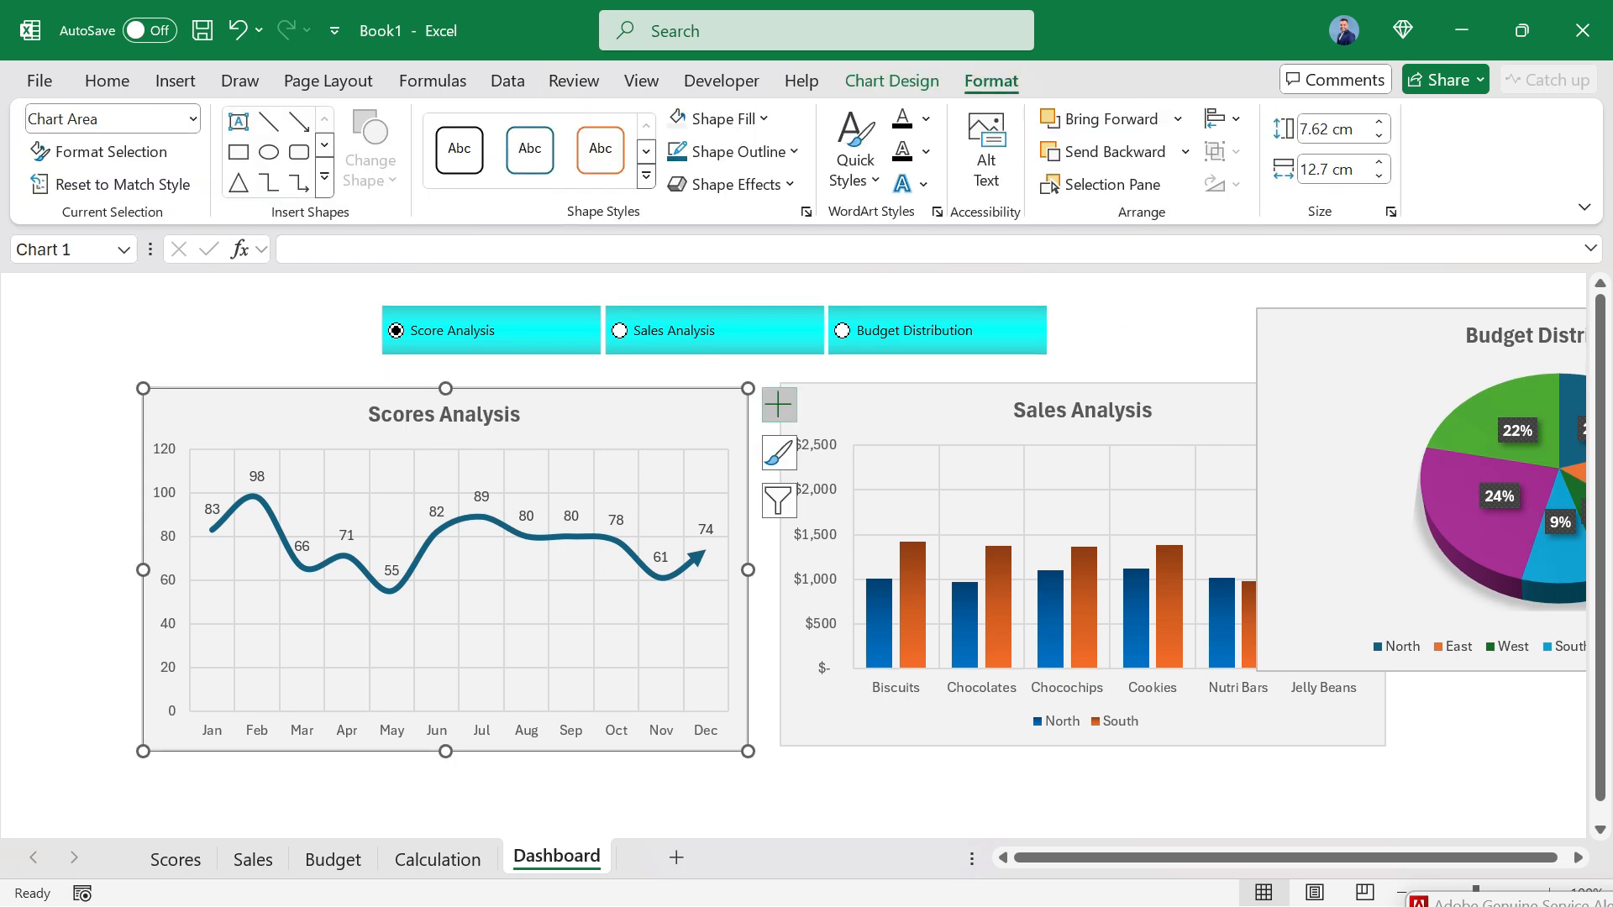
left_click(874, 412)
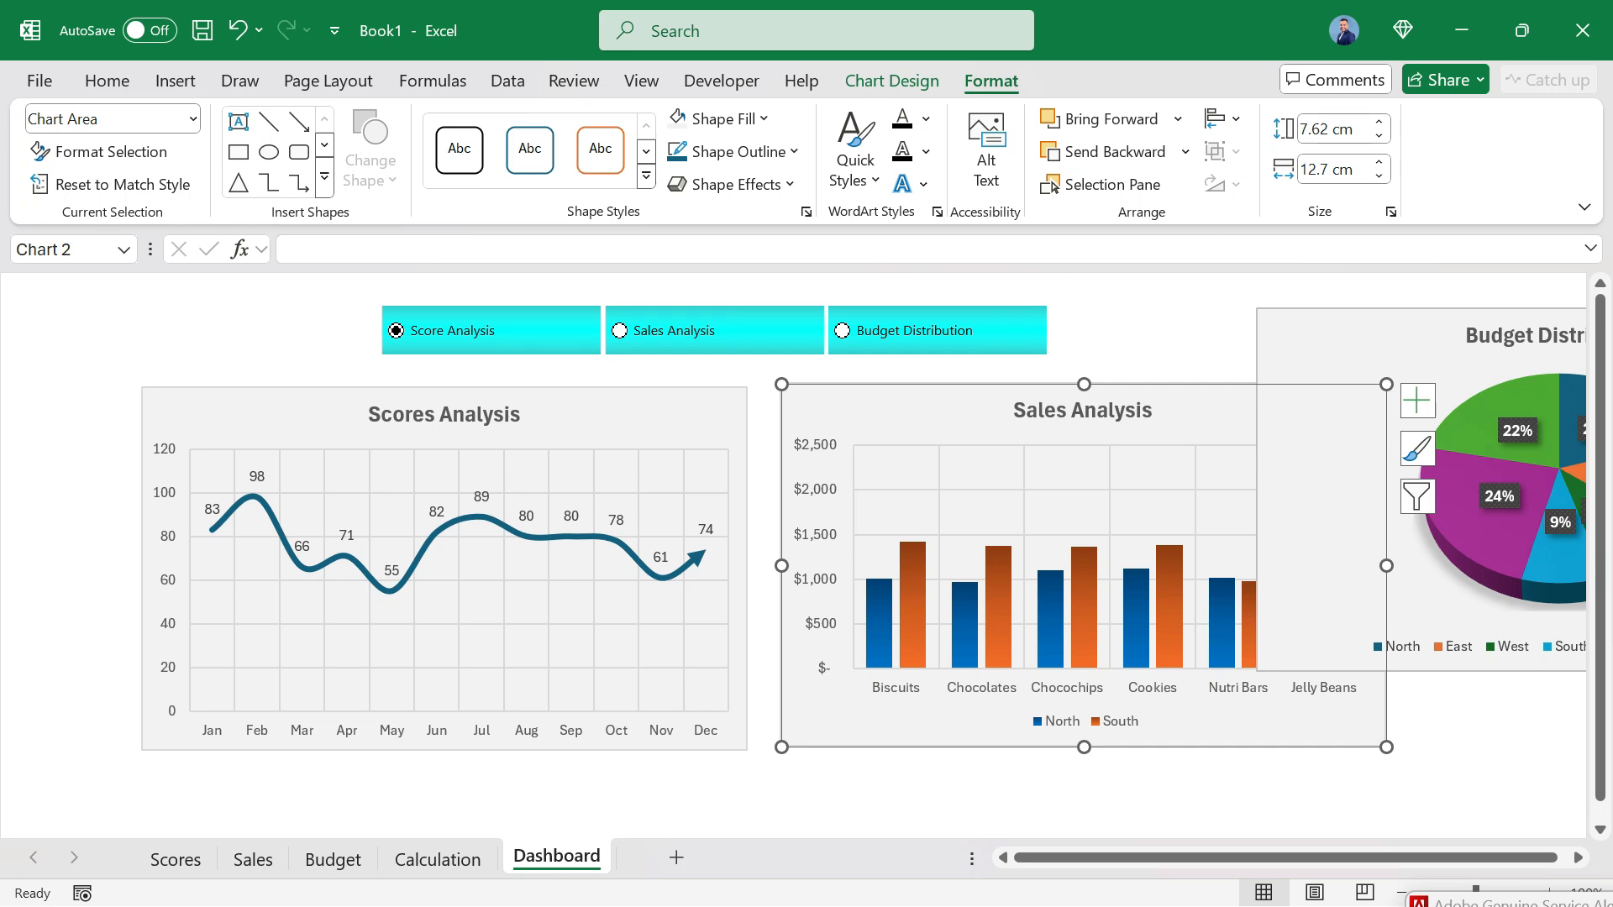
left_click(1341, 363)
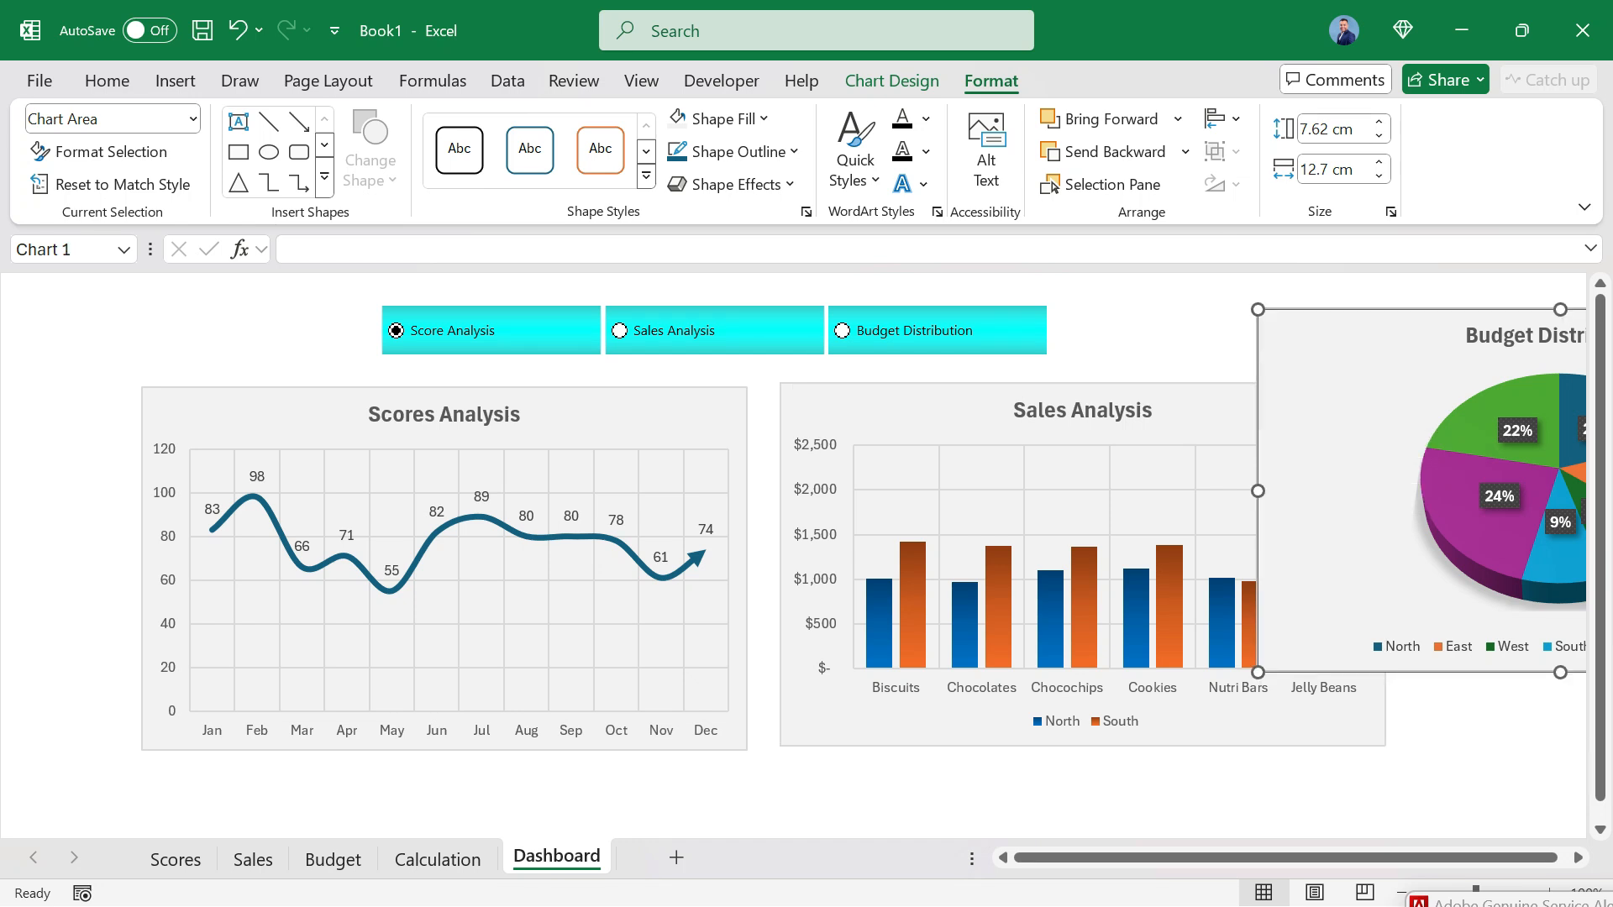
left_click(602, 415)
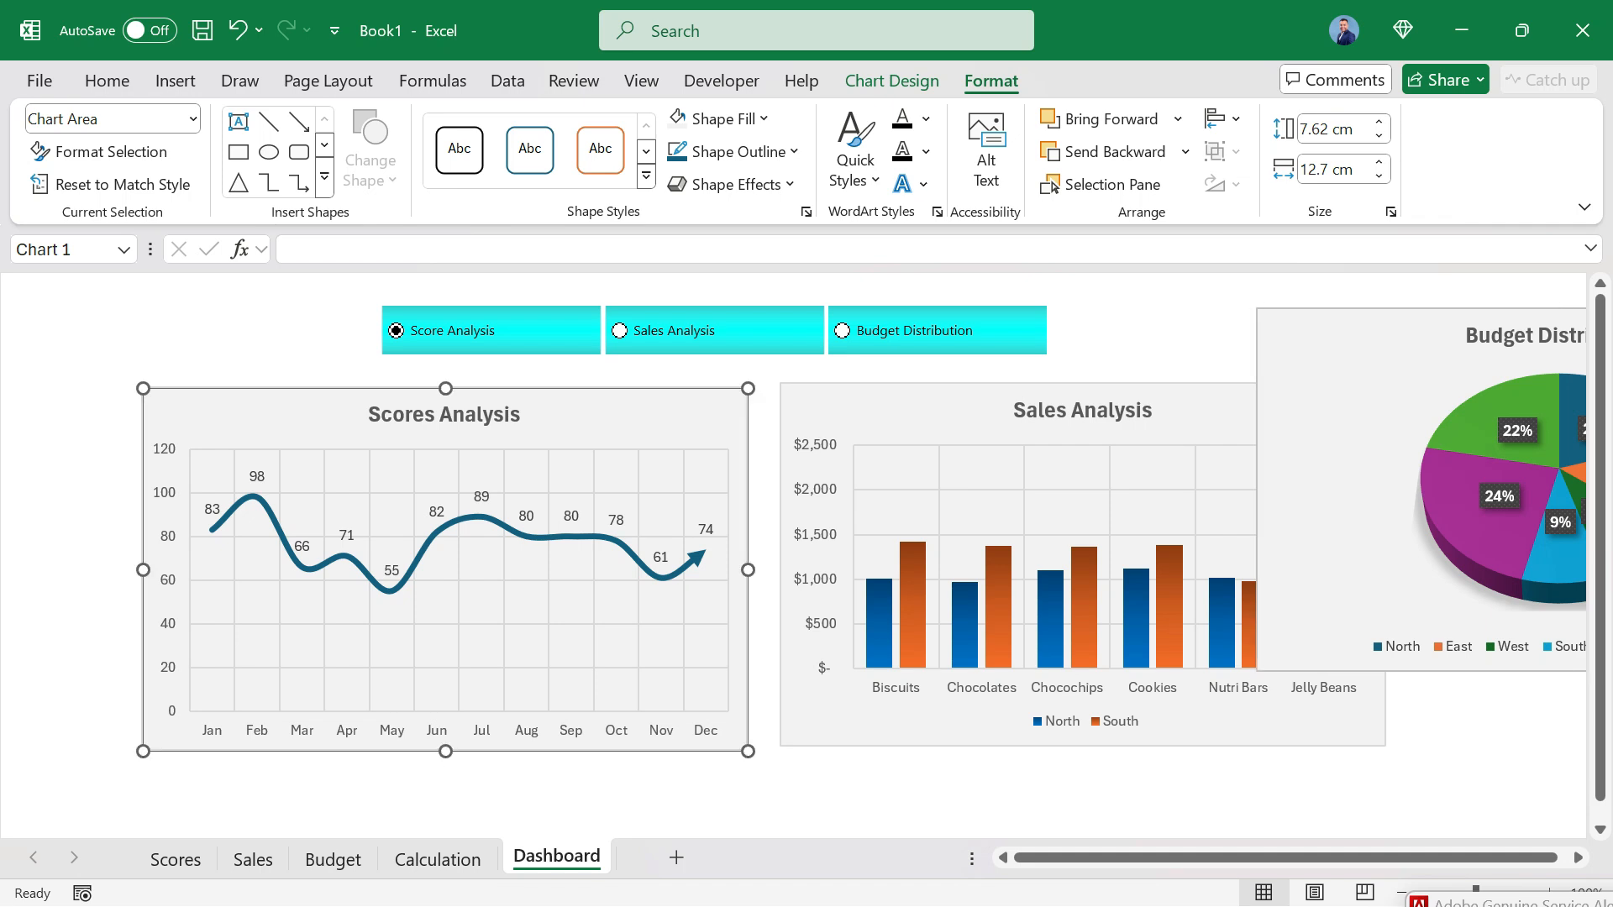
key("ctrl+a")
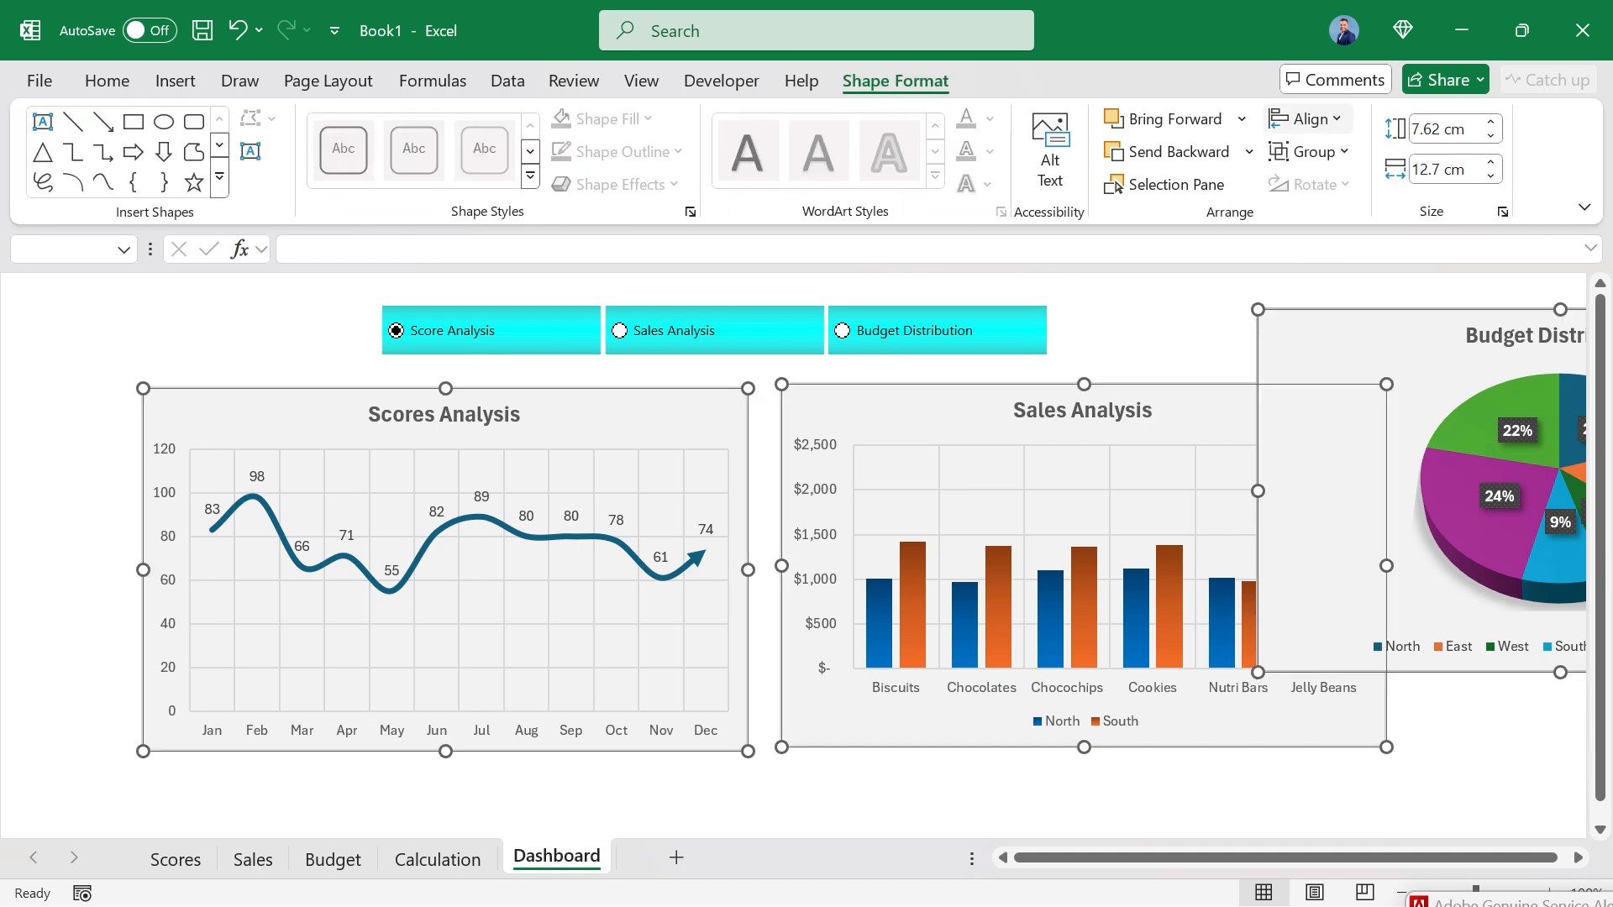
left_click(1307, 119)
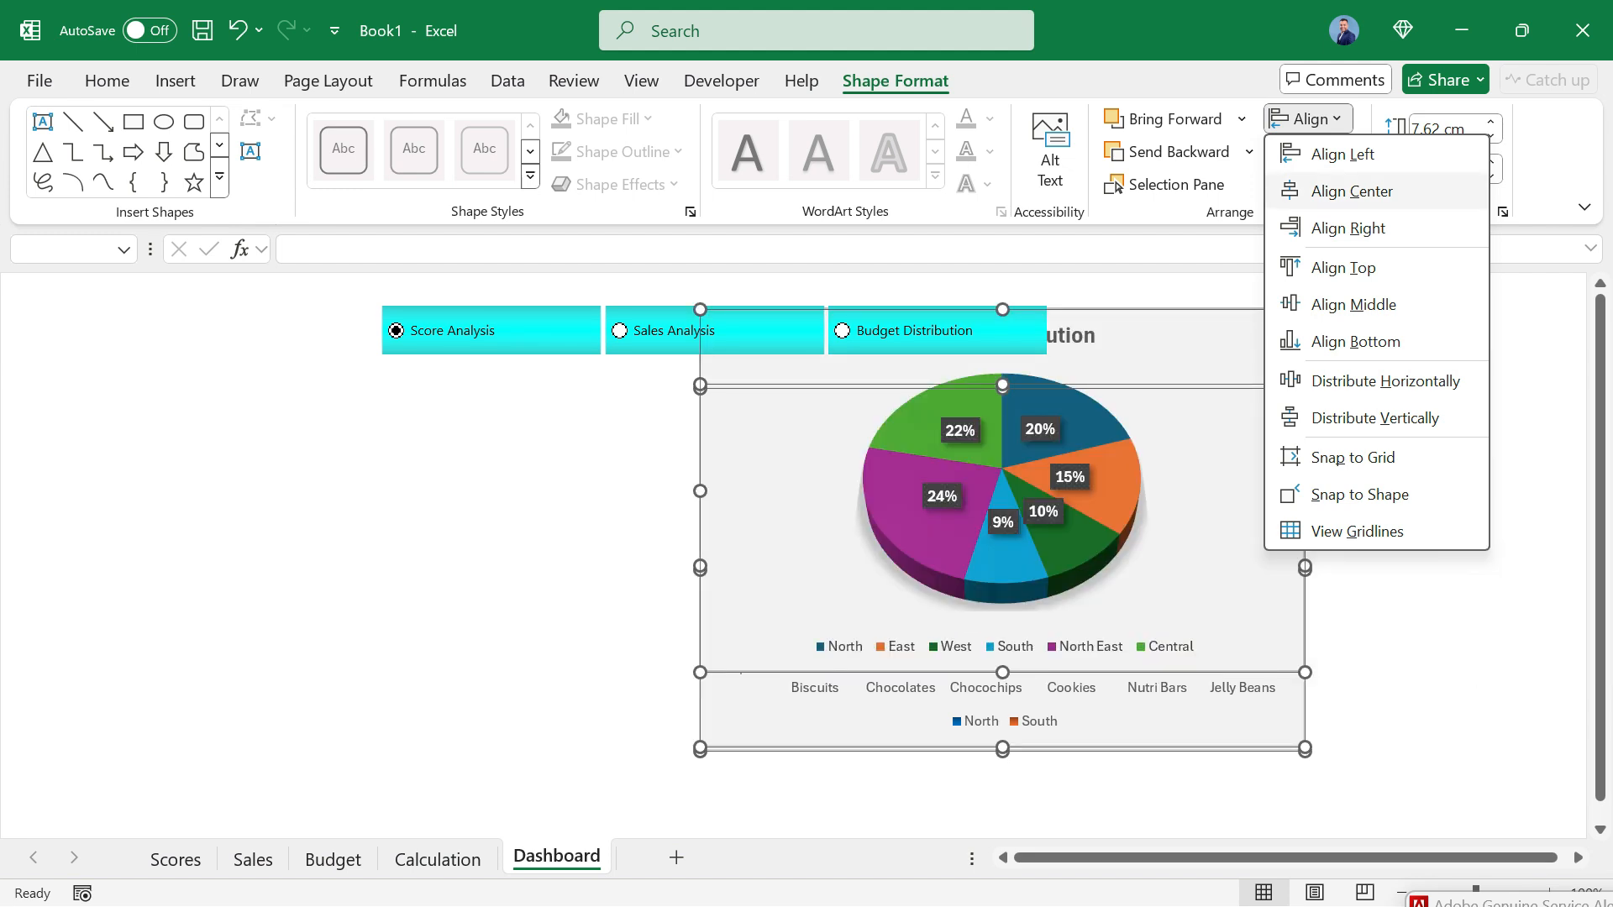
left_click(1352, 191)
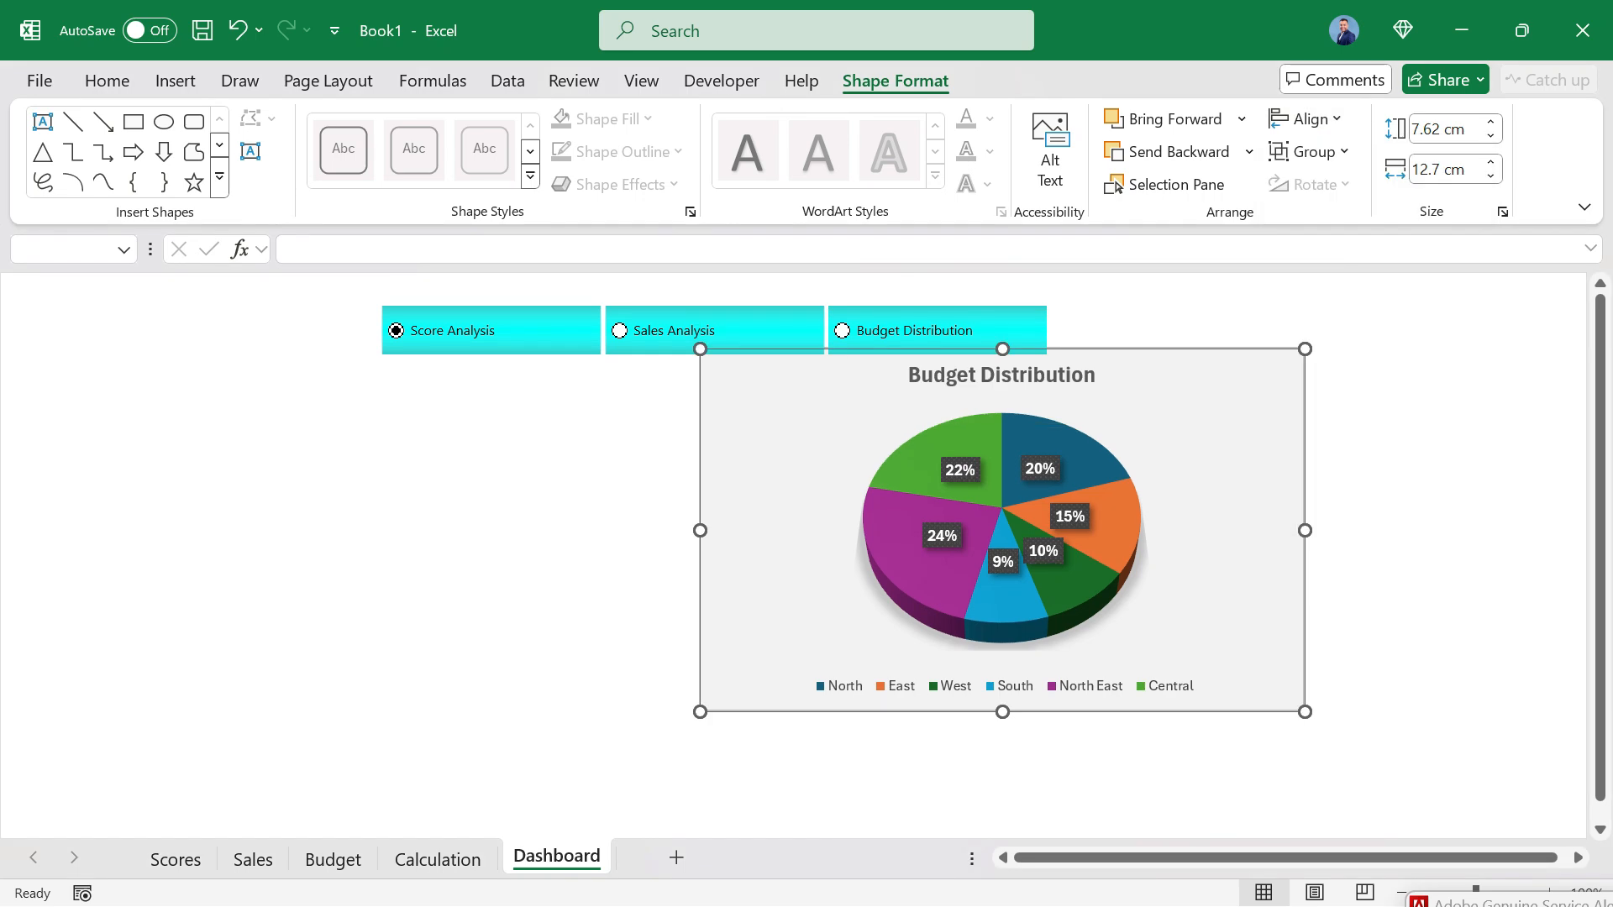
Move the stacked charts below the option buttons and enlarge them together in width and height.
left_click_drag(893, 564, 1127, 565)
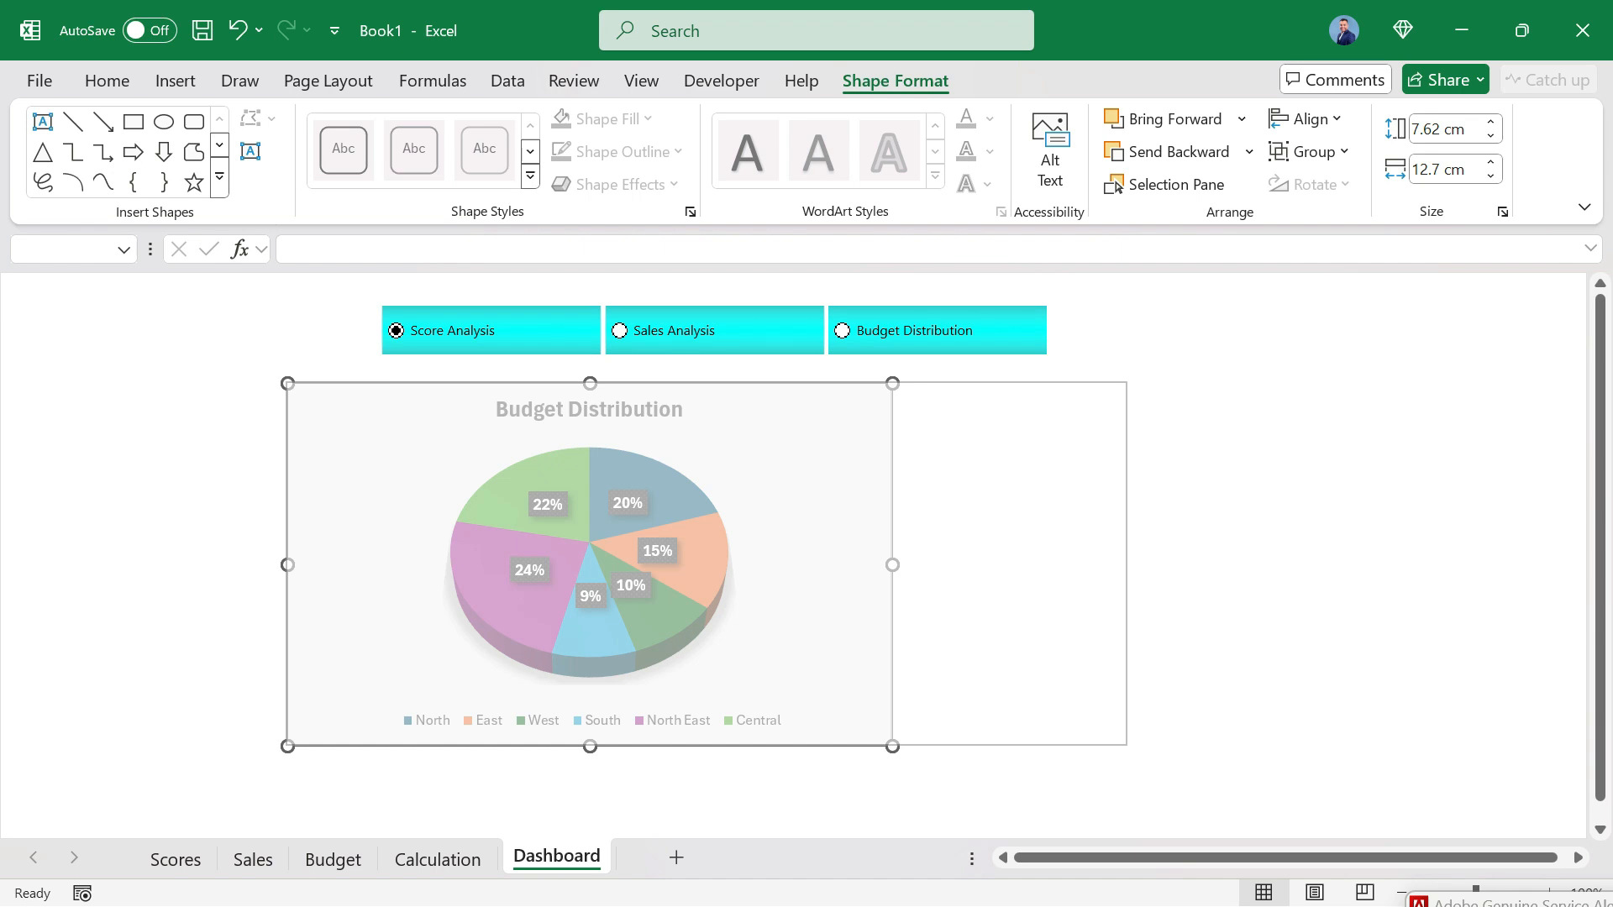
left_click_drag(707, 747, 707, 812)
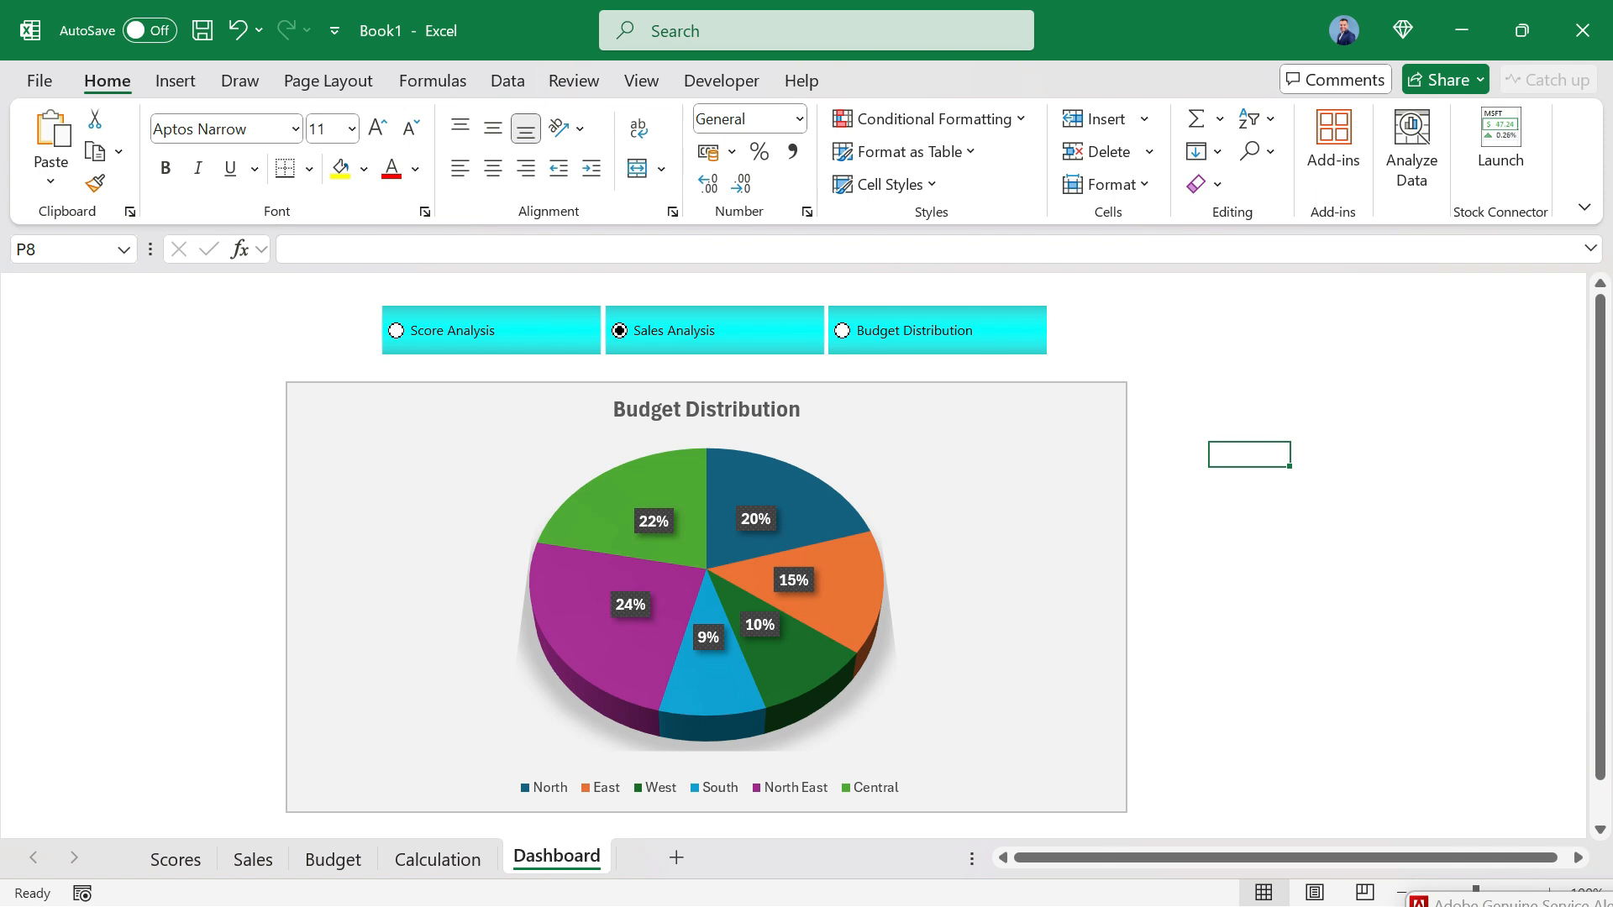
Choose the Score Analysis option button to test that the dashboard swaps to the scores chart.
left_click(397, 331)
left_click(1249, 406)
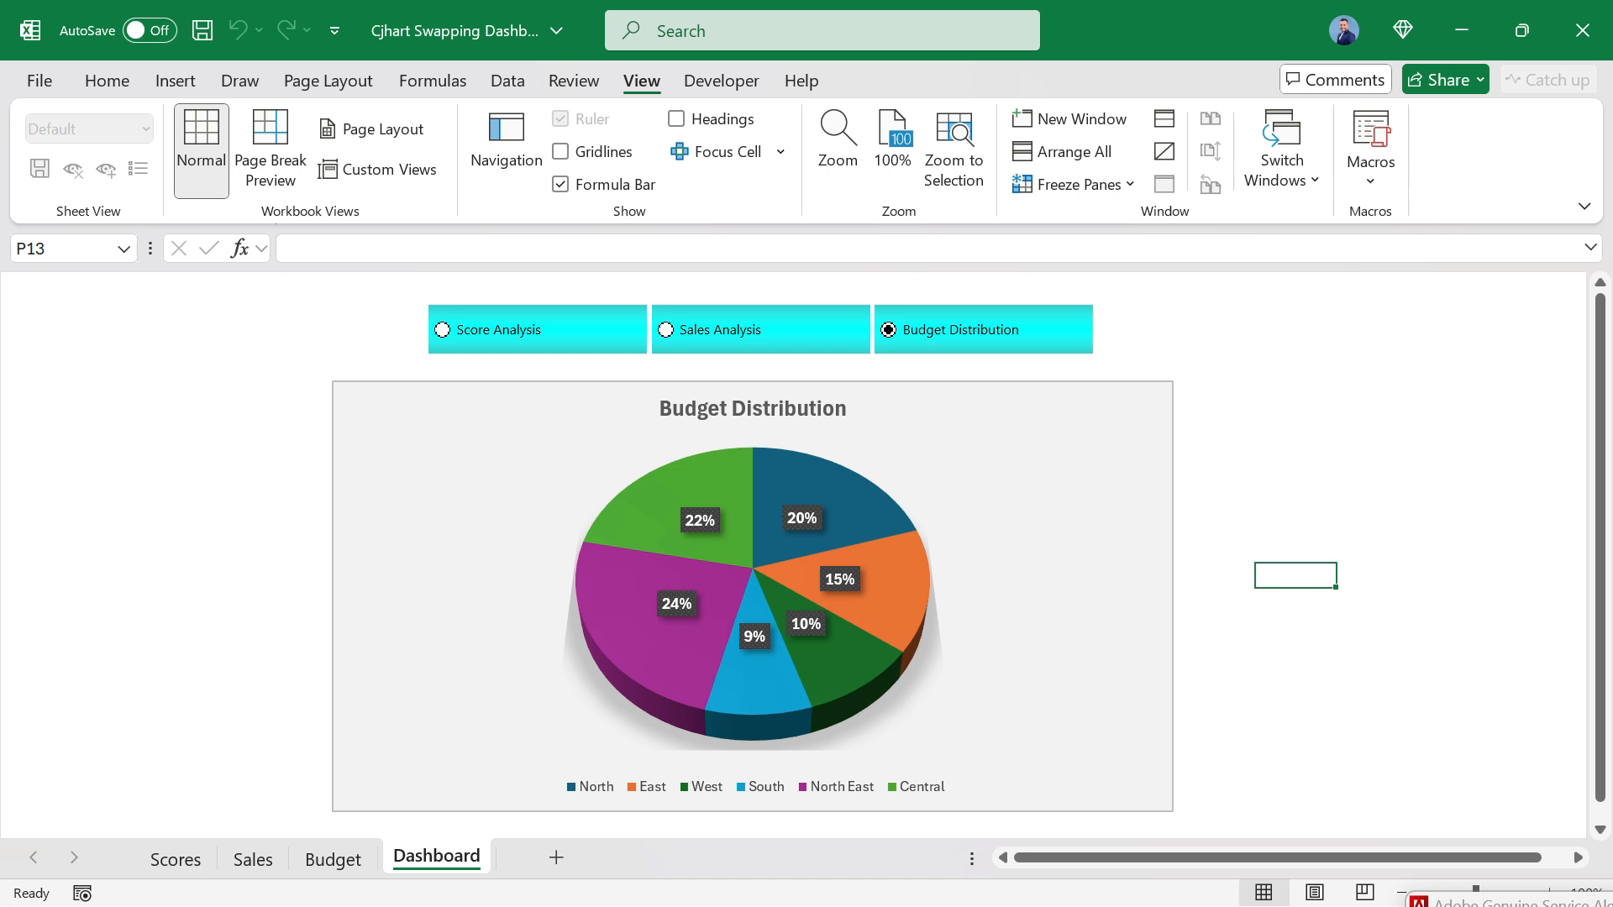
left_click(443, 330)
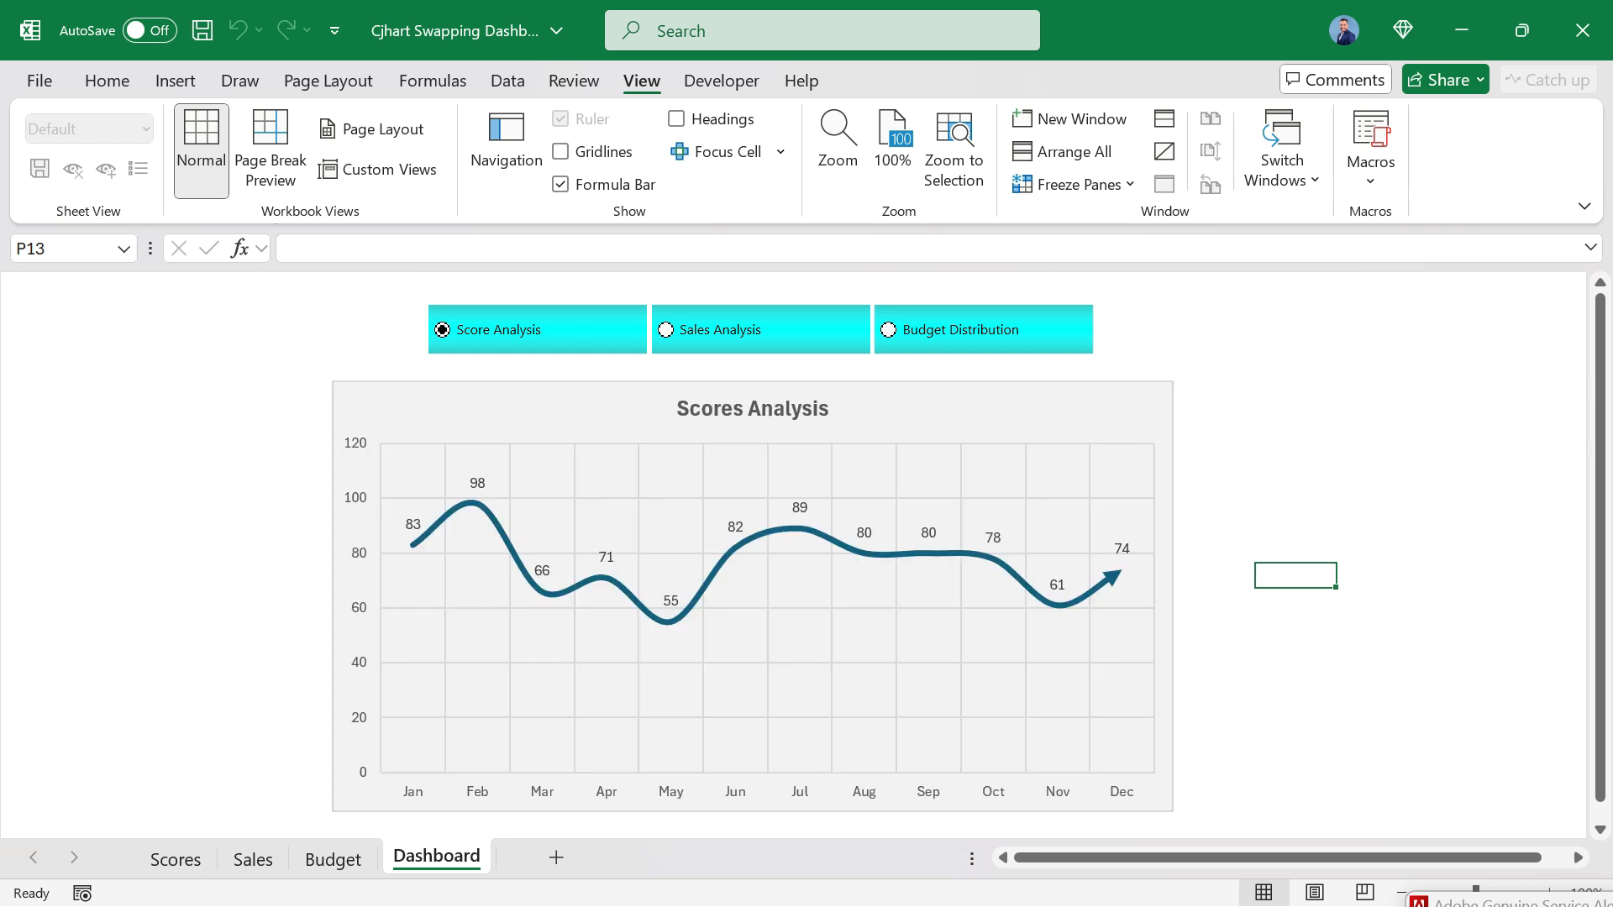